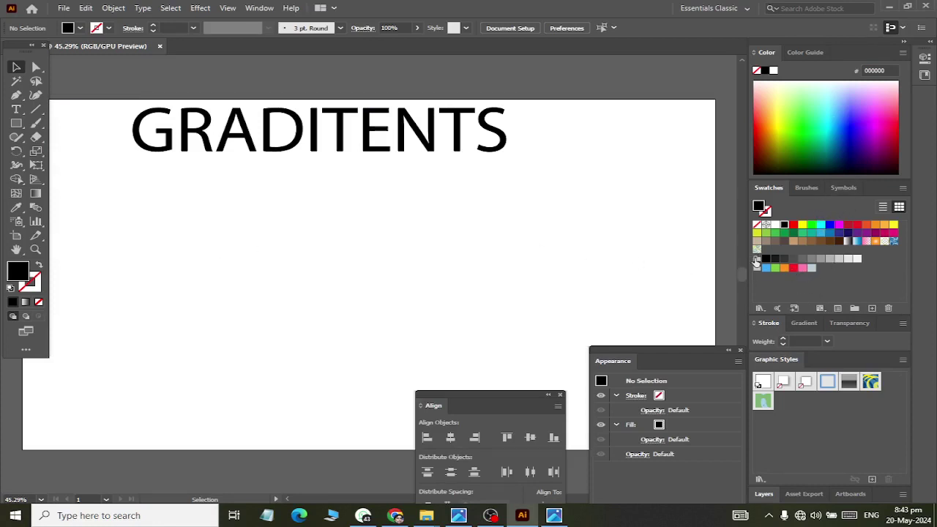
Open the Rectangle tool flyout to reveal the Ellipse and other shape tools
left_click(14, 125)
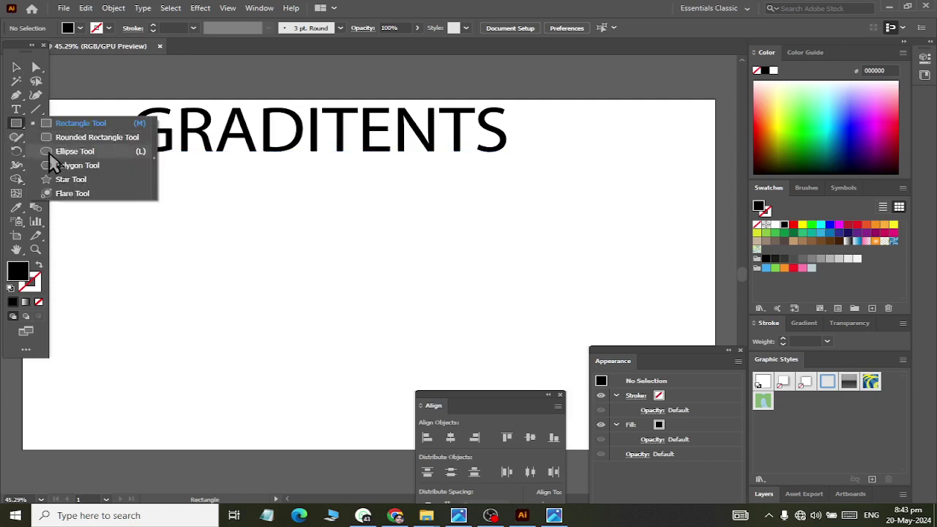
Draw a black circle below the title and duplicate it to the right
left_click(73, 151)
left_click_drag(176, 232, 287, 331)
key("v")
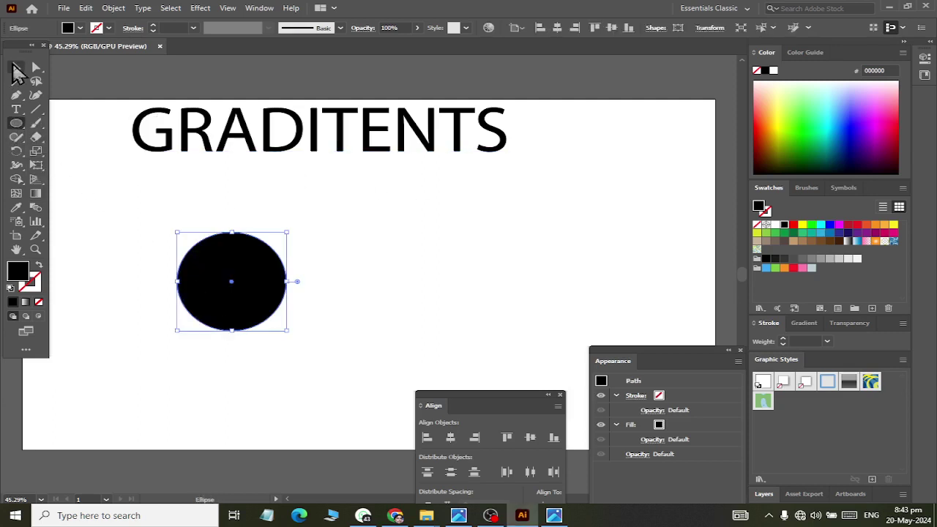
left_click_drag(243, 290, 508, 264)
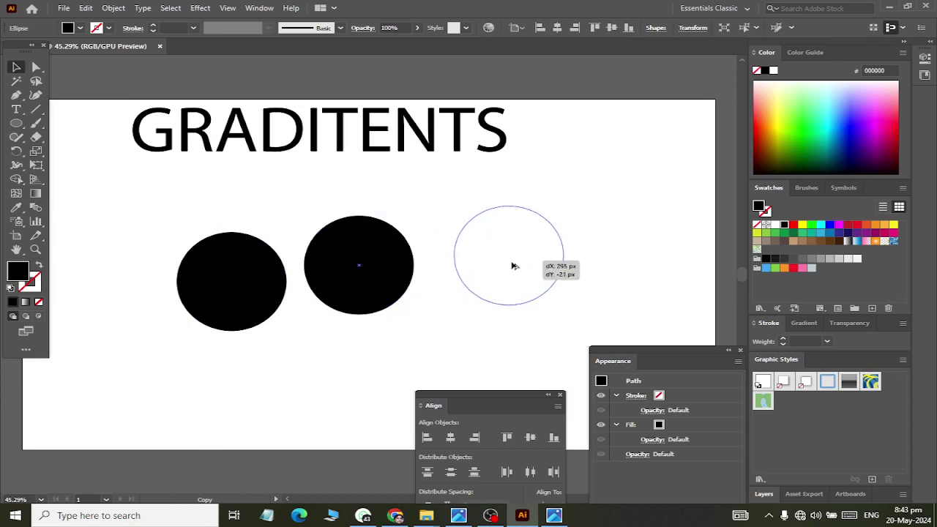
Draw two black rectangles, a long one at bottom left and one below the circles
left_click_drag(15, 126, 81, 122)
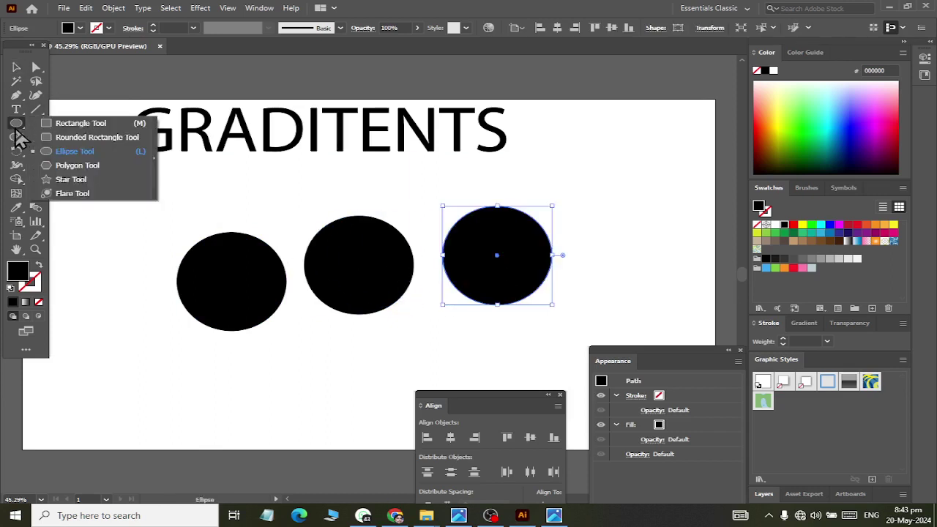
left_click_drag(81, 360, 257, 395)
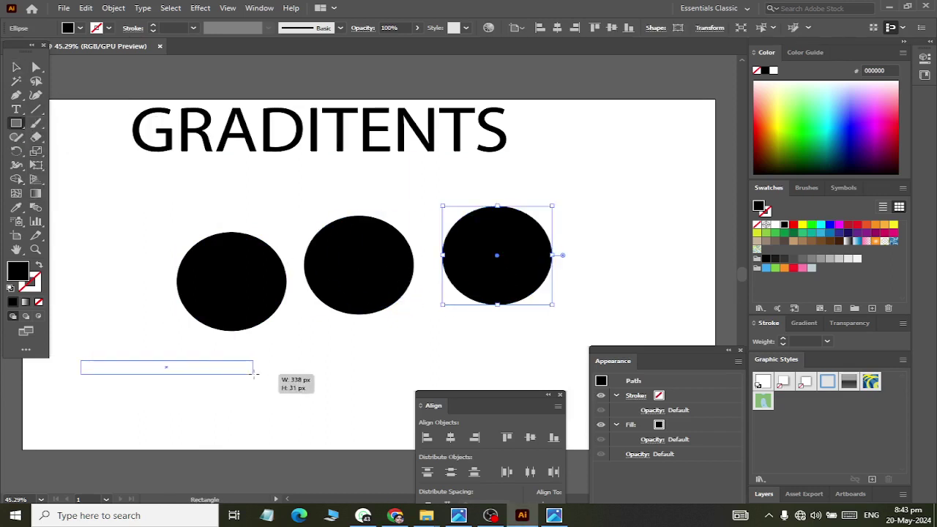
mouse_move(323, 349)
left_mouse_down()
mouse_move(369, 409)
mouse_move(492, 412)
left_mouse_up()
Draw two stacked black squares at the page's right and close the Appearance panel
scroll(555, 333, "right", 2)
left_click_drag(511, 147, 618, 230)
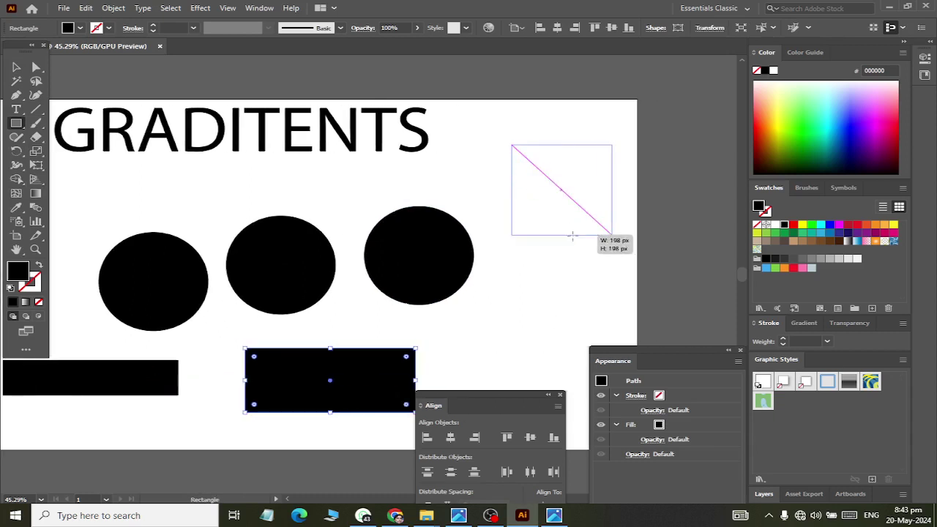
scroll(586, 233, "down", 3)
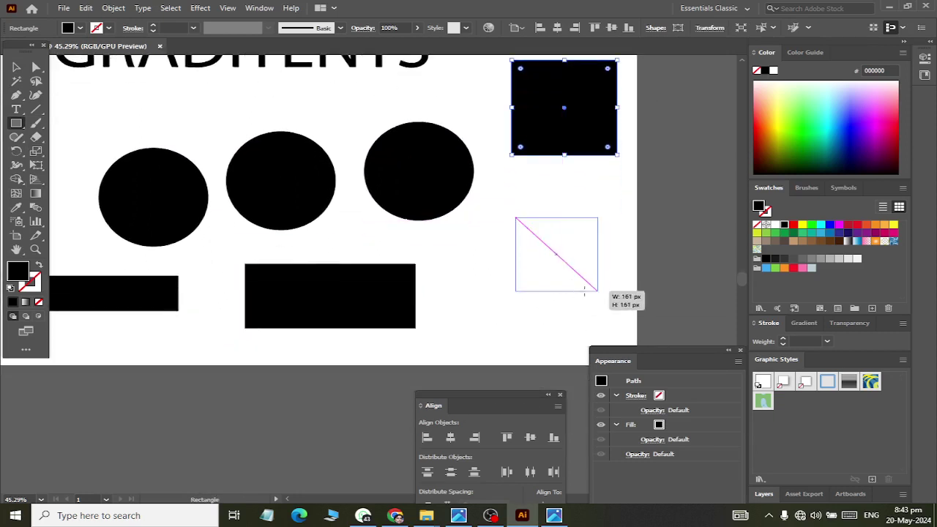
left_click_drag(515, 218, 613, 303)
scroll(383, 293, "left", 2)
scroll(380, 286, "up", 2)
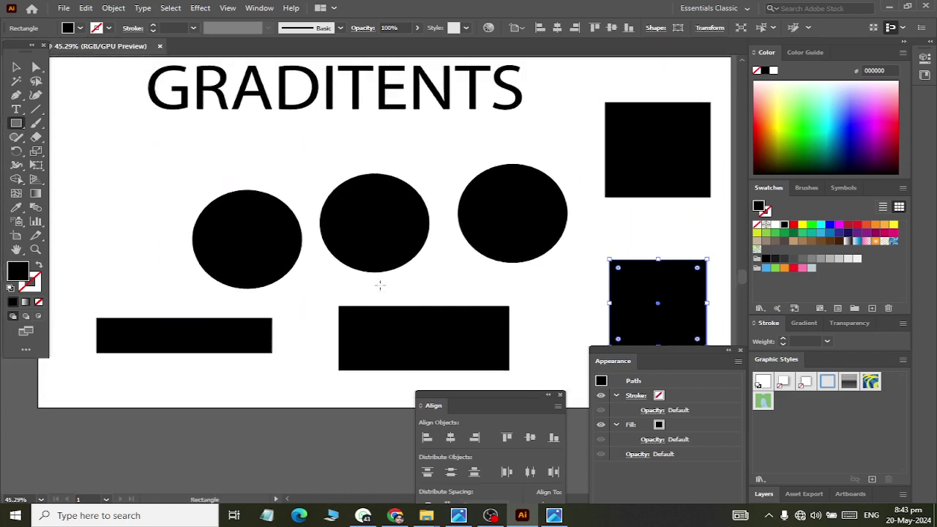
left_click_drag(676, 348, 653, 356)
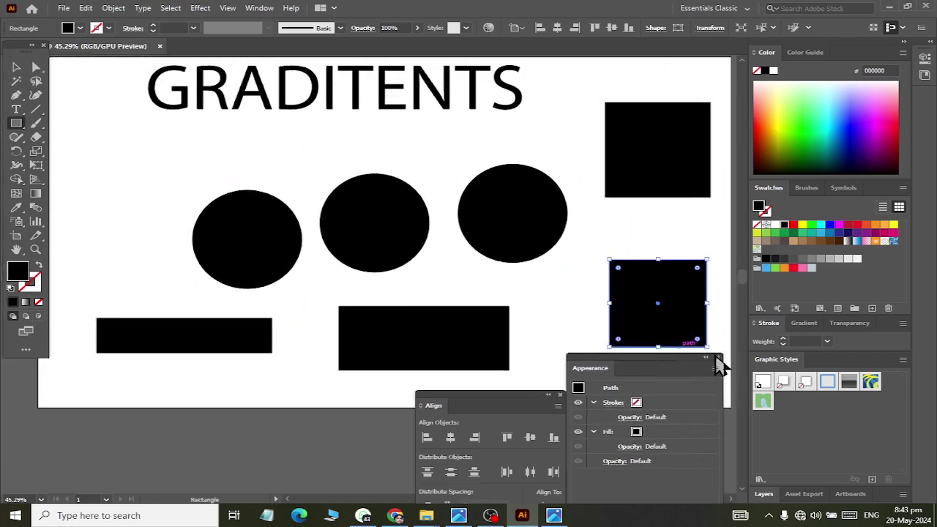
left_click(718, 358)
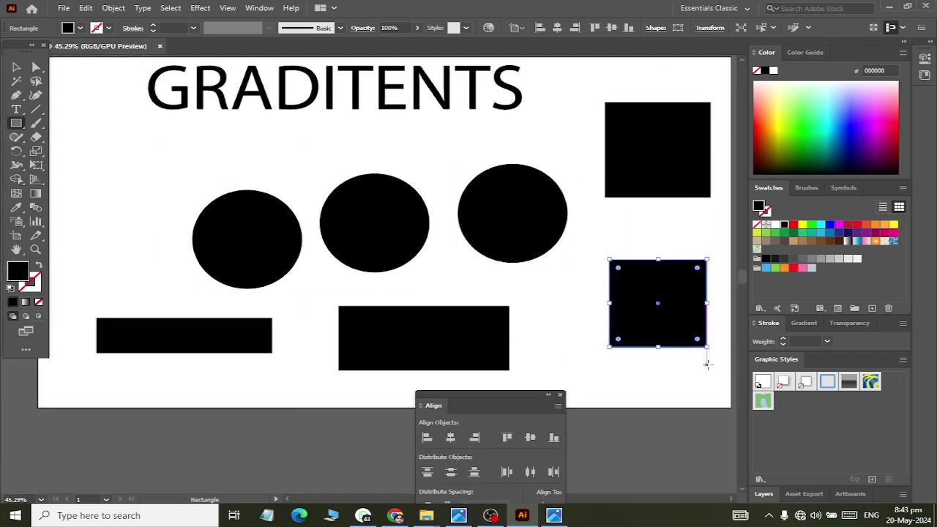
Close the Align panel and open the Brights gradient library, enlarged at upper left
left_click(560, 396)
left_click(258, 8)
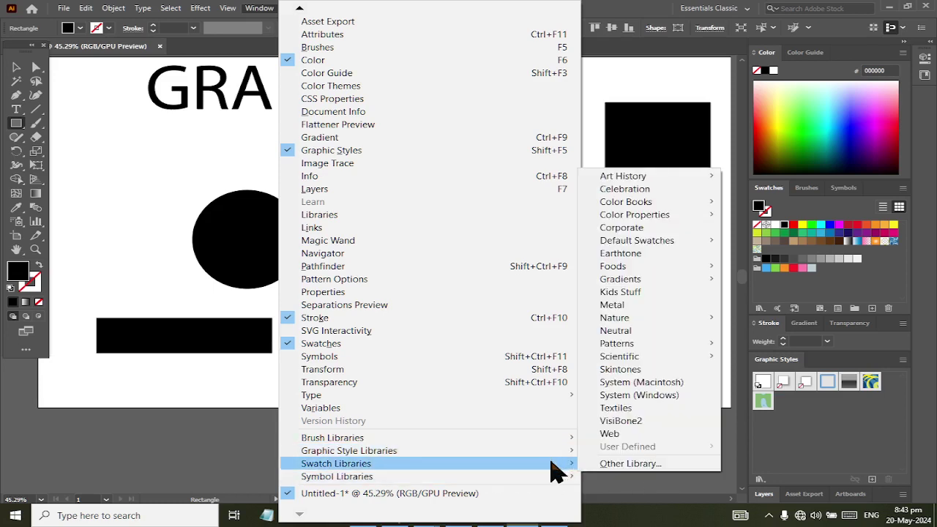
mouse_move(336, 464)
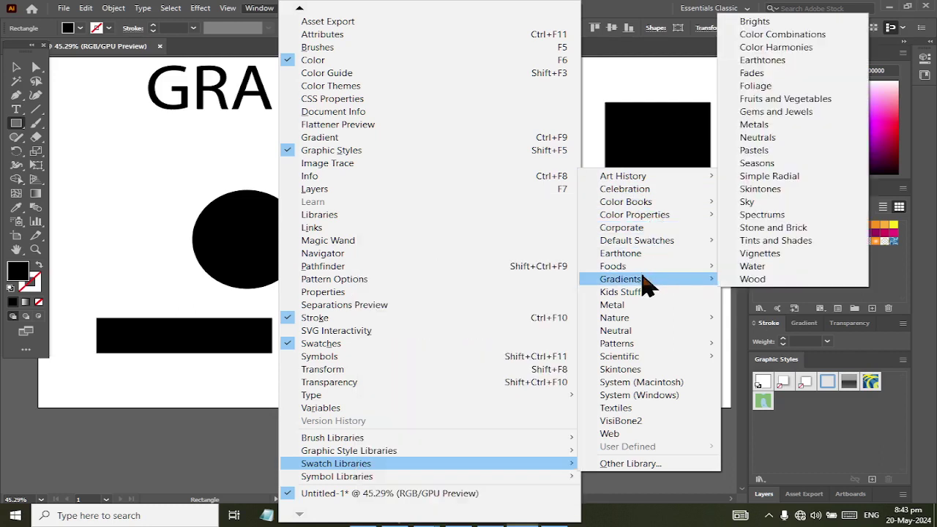
mouse_move(621, 279)
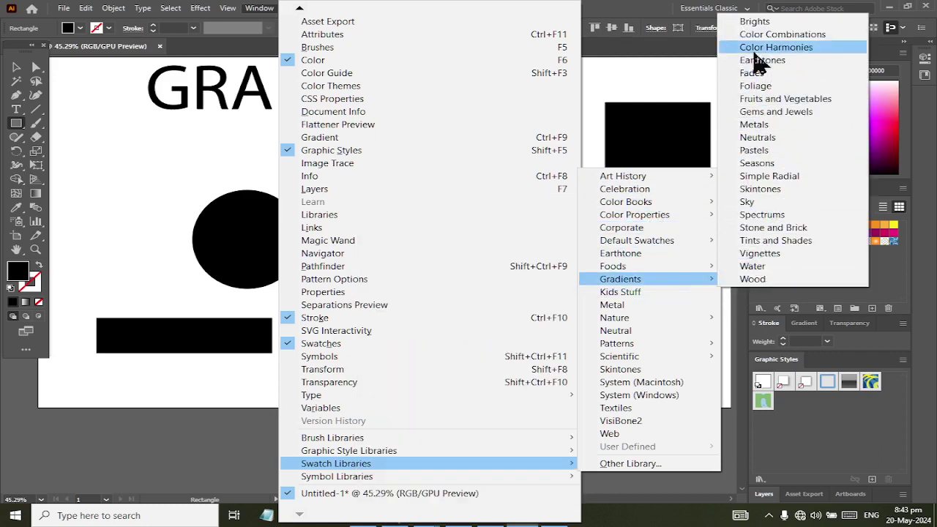
left_click(755, 24)
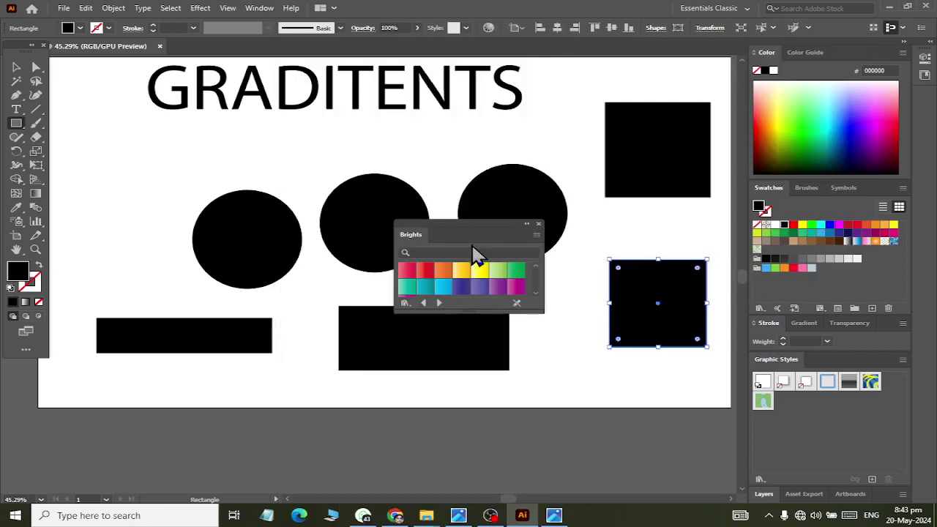
left_click_drag(543, 312, 604, 454)
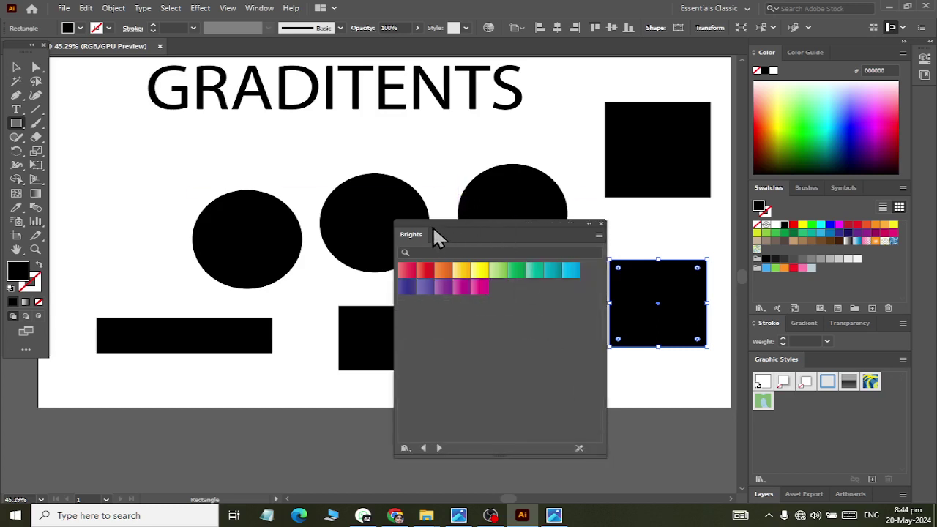
left_click_drag(432, 233, 159, 146)
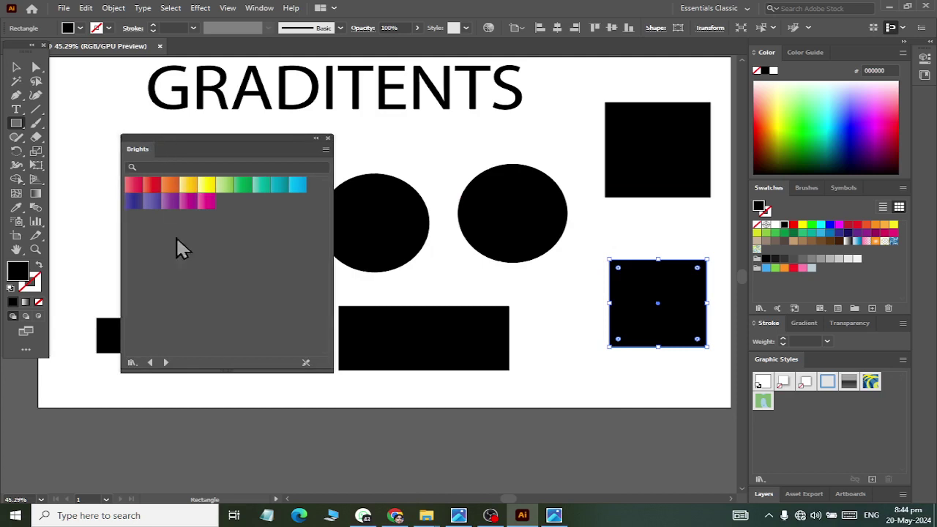
Step through Earthtones and Fades to the Gems and Jewels gradient library
left_click(167, 362)
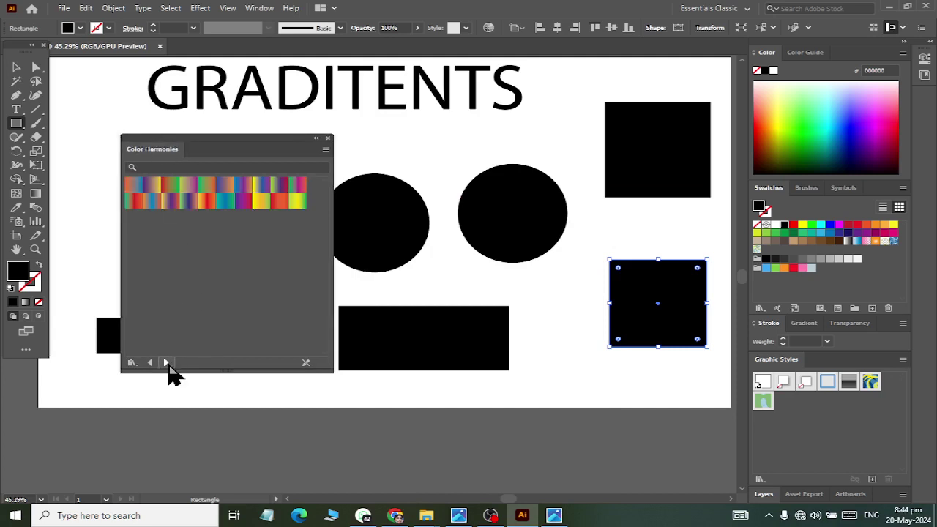
left_click(167, 363)
left_click(167, 362)
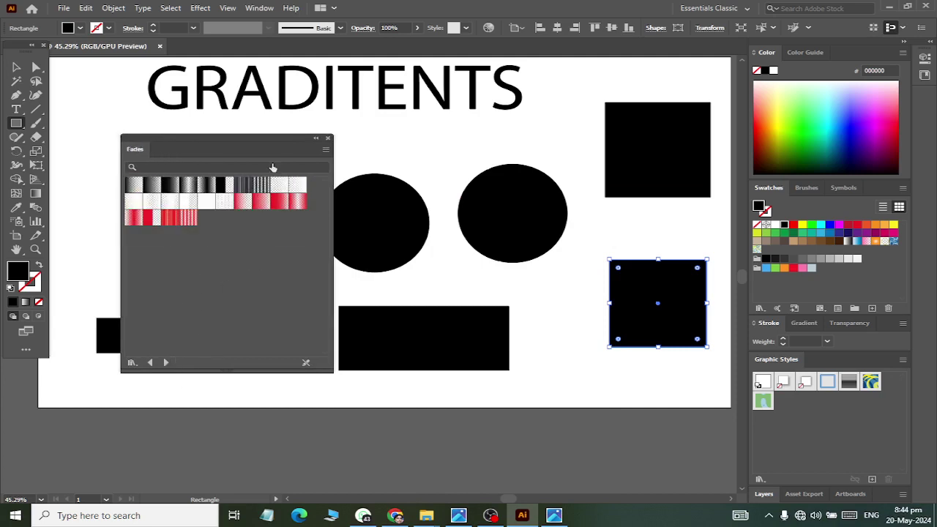
left_click(259, 8)
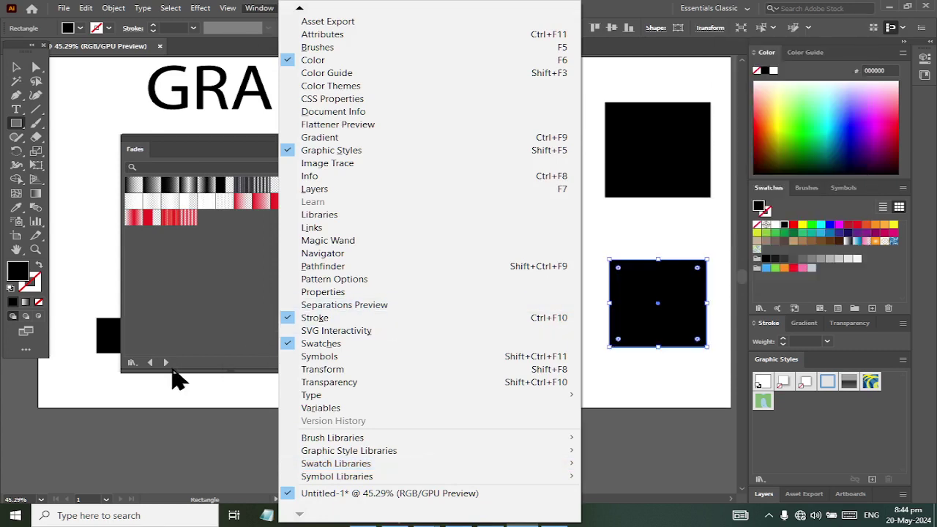
left_click(165, 362)
left_click(166, 363)
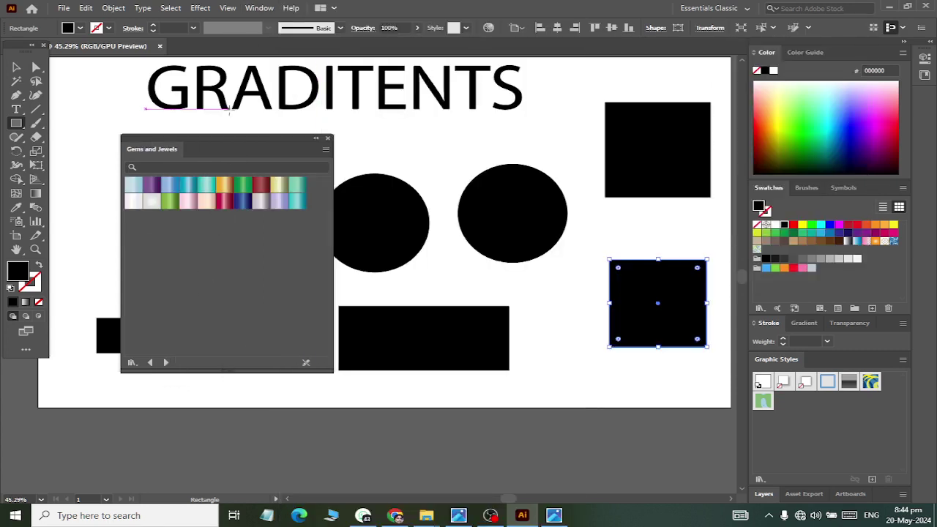
left_click_drag(199, 136, 129, 184)
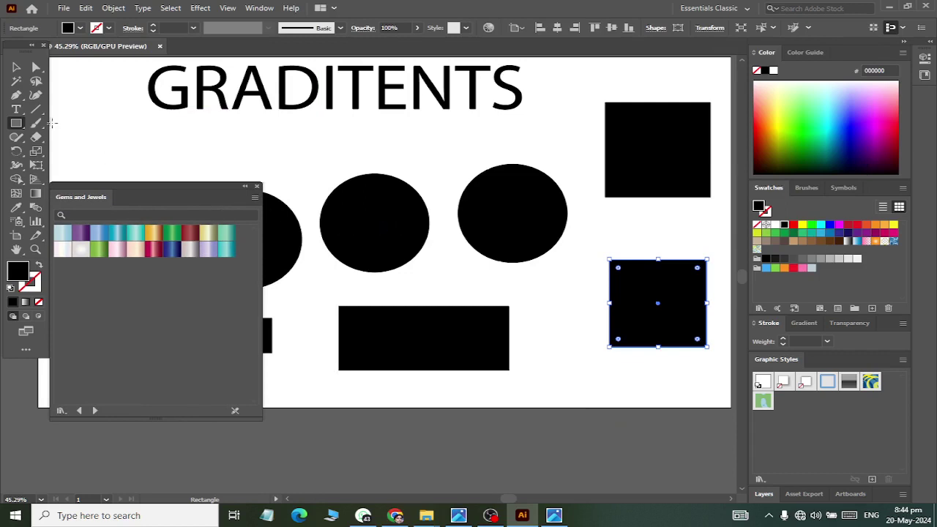
Fill the lower middle rectangle with the gold Gems and Jewels gradient
left_click(16, 67)
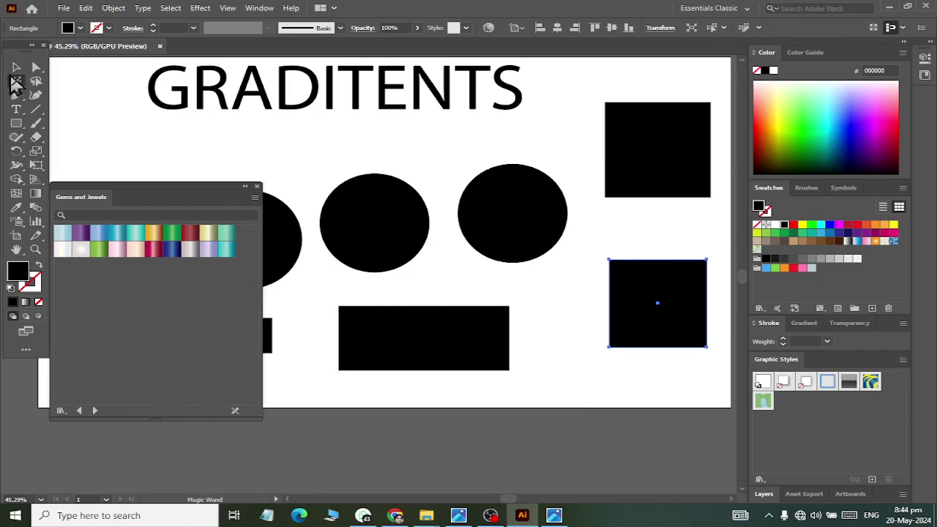
left_click(389, 326)
left_click_drag(135, 188, 164, 177)
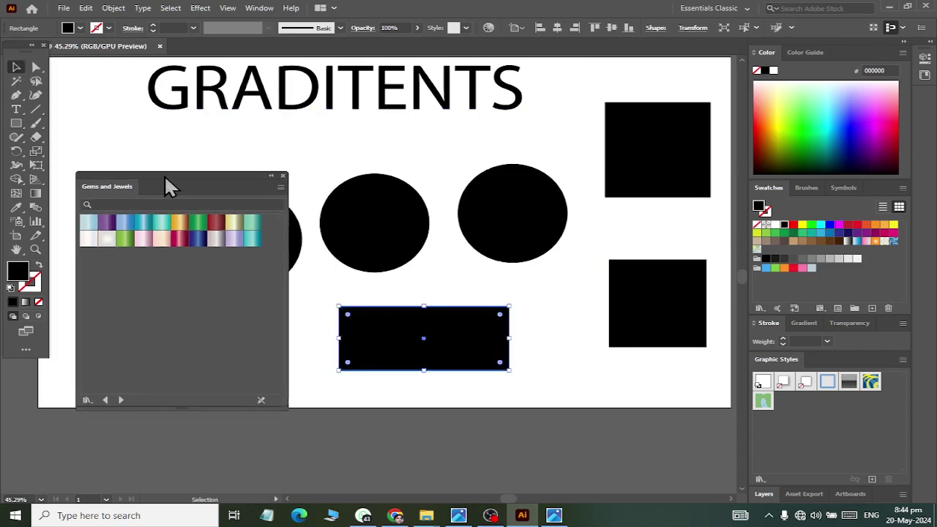
left_click(183, 222)
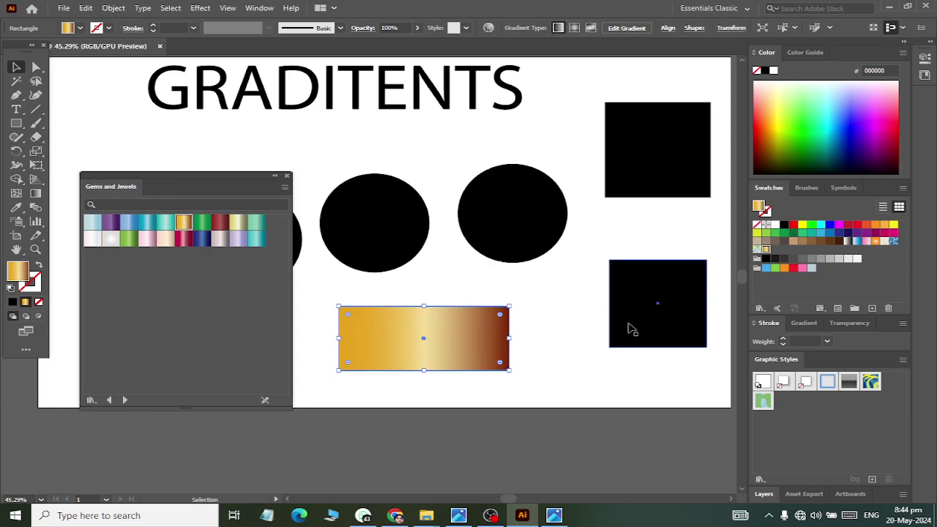
Give both right-hand squares the green gradient
left_click(649, 327)
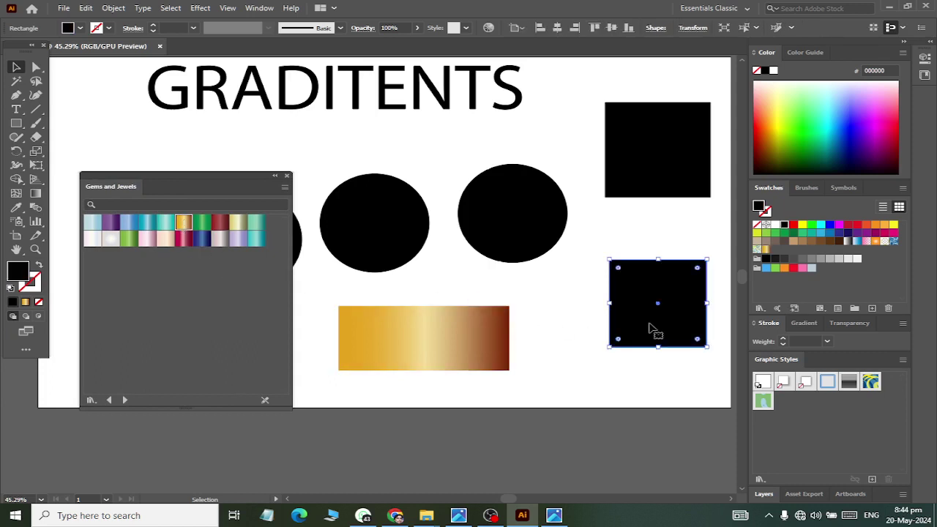
left_click(129, 238)
left_click(699, 176)
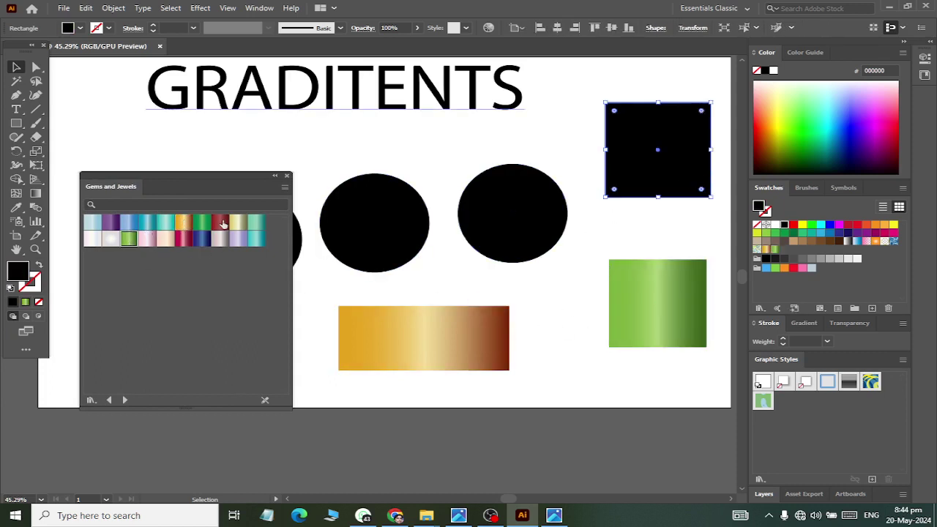
left_click(126, 240)
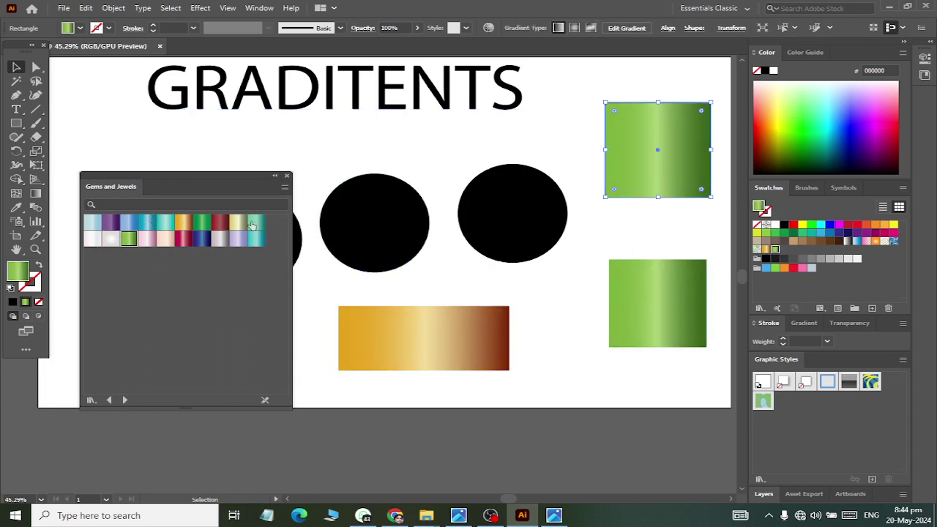
Fill the long bottom-left rectangle with the gold gradient
left_click_drag(148, 173, 396, 167)
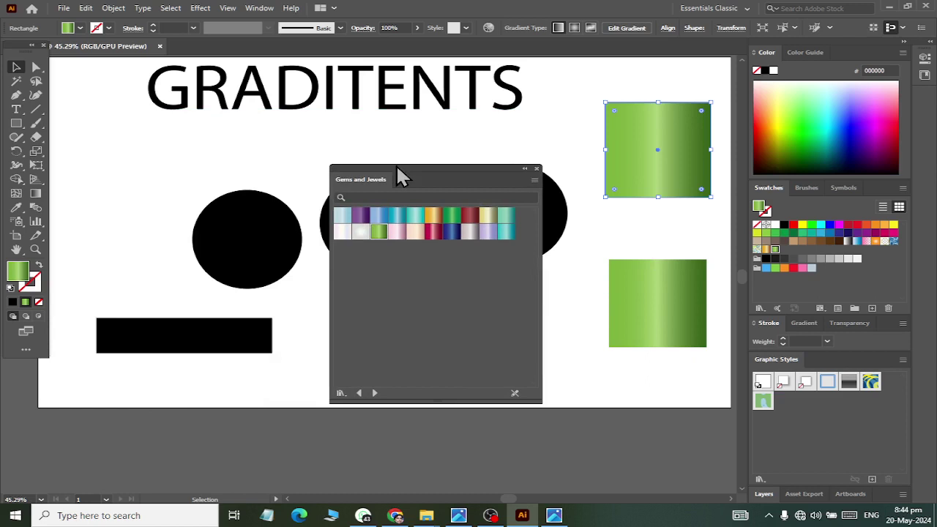
left_click(224, 326)
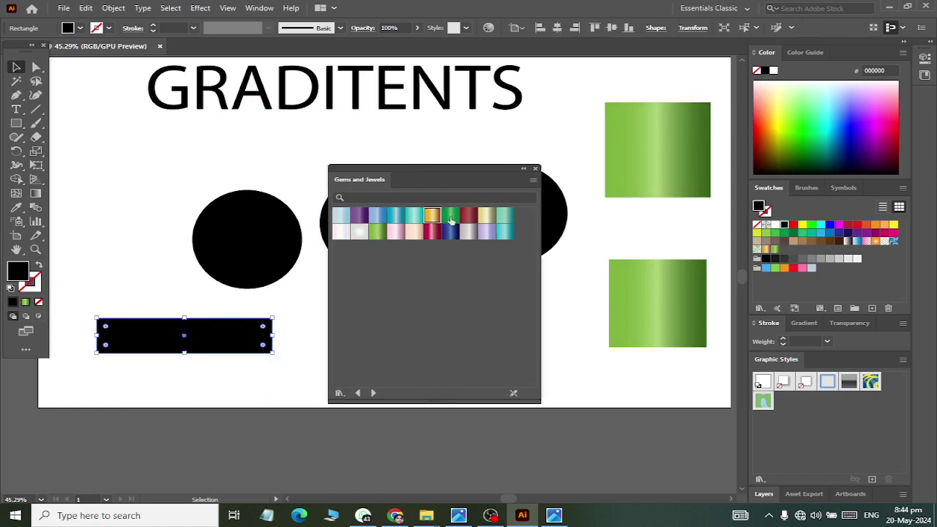
left_click(432, 216)
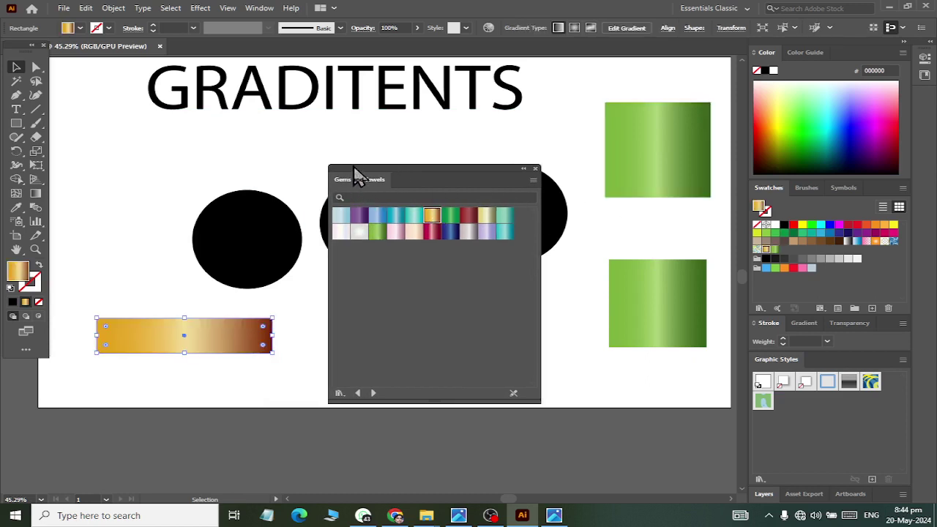
Shrink the gradient library panel and move it to the lower right near the artwork
left_click_drag(353, 179, 340, 215)
mouse_move(521, 439)
left_mouse_down()
mouse_move(454, 369)
mouse_move(449, 376)
left_mouse_up()
left_click_drag(347, 213, 555, 358)
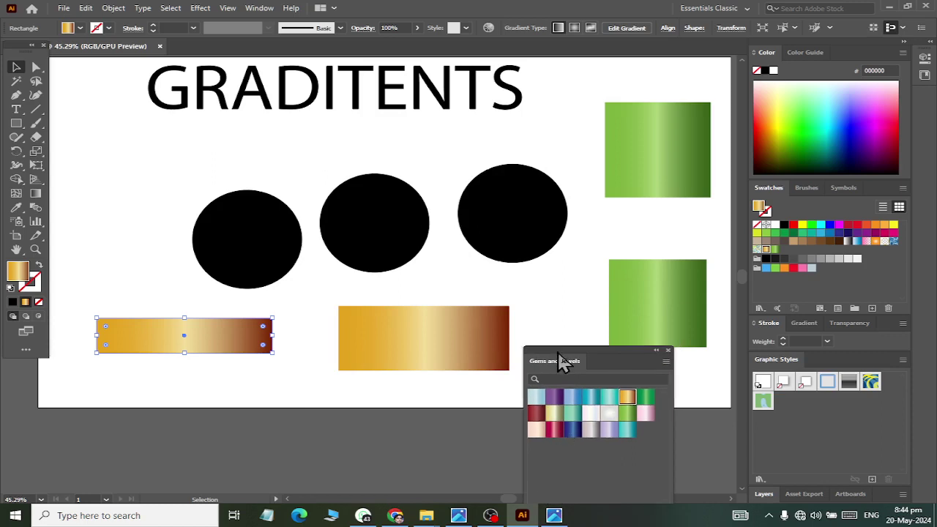
left_click_drag(558, 359, 519, 326)
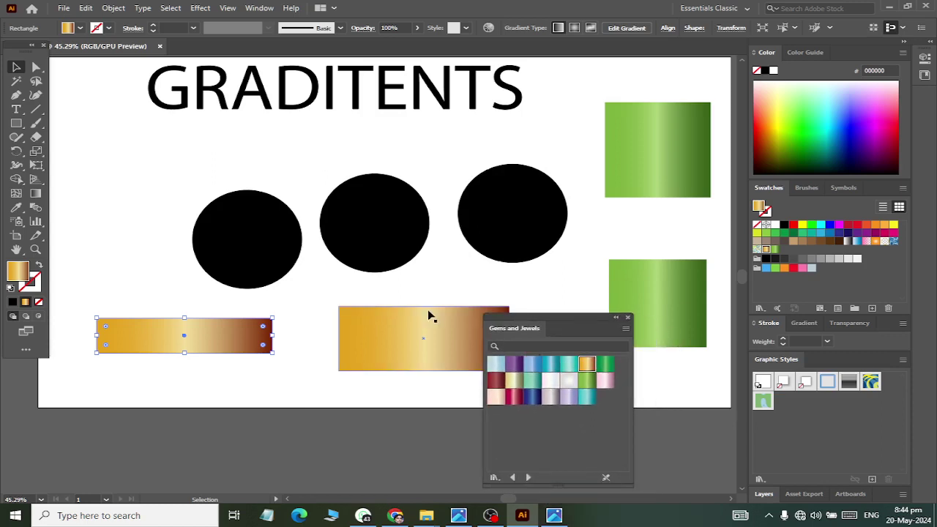
Fill the three circles with Metals gold, bronze and silver radial gradients
left_click(528, 477)
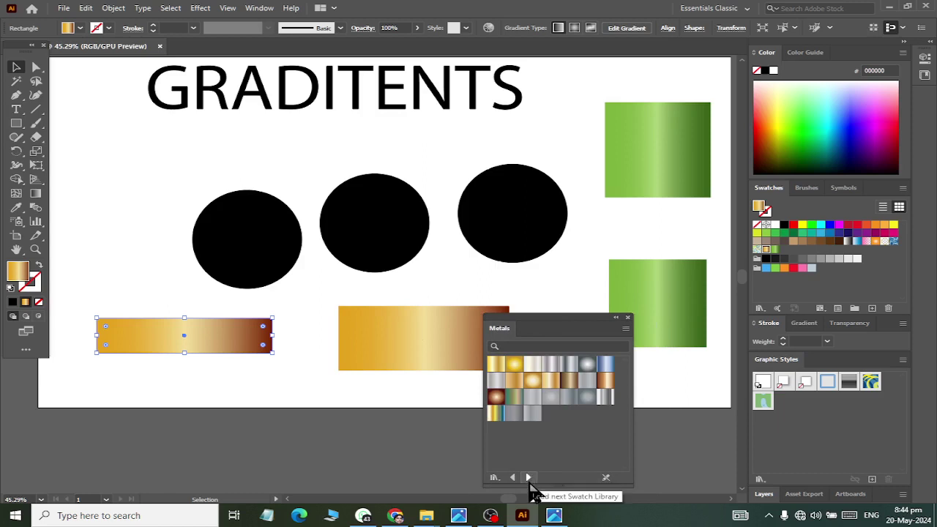
left_click(246, 259)
left_click(521, 371)
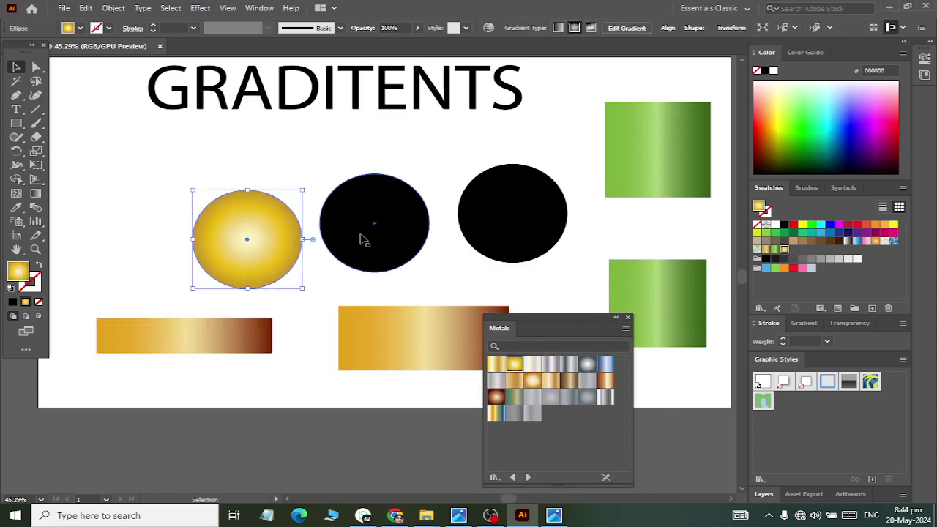
left_click(369, 232)
left_click(498, 397)
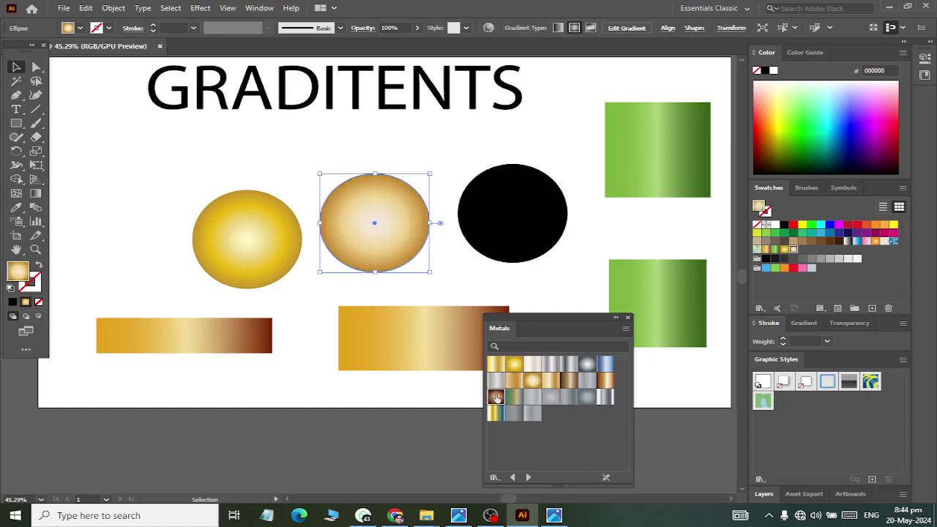
left_click(500, 215)
left_click(587, 364)
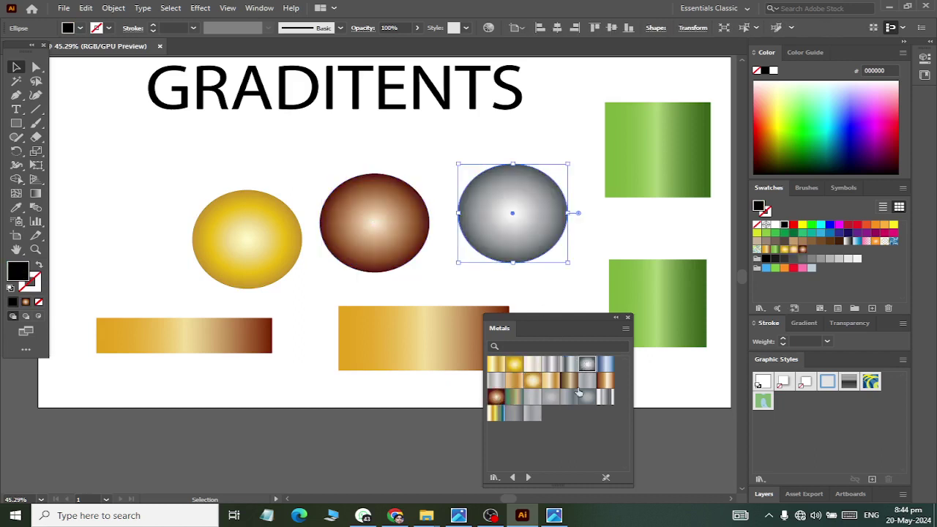
Apply striped Neutrals gradients to the middle and left rectangles
left_click(528, 477)
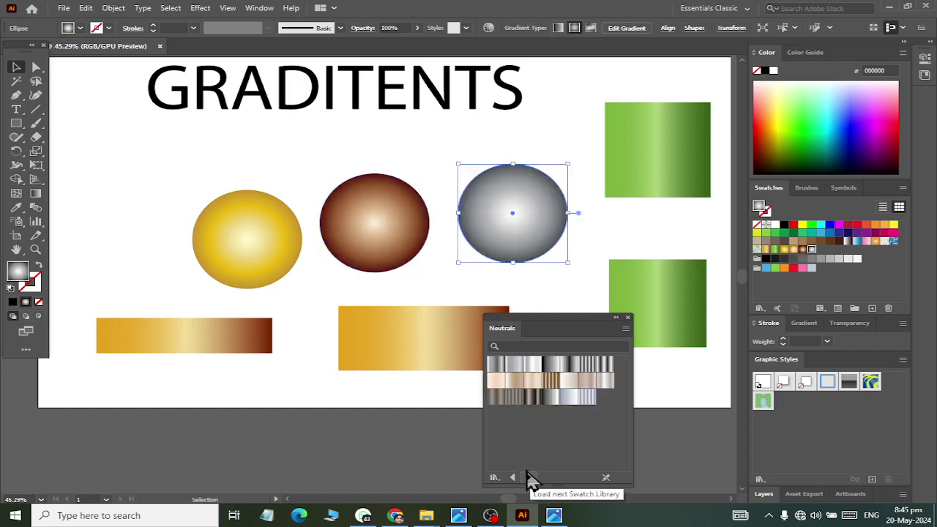
left_click(422, 340)
left_click(551, 382)
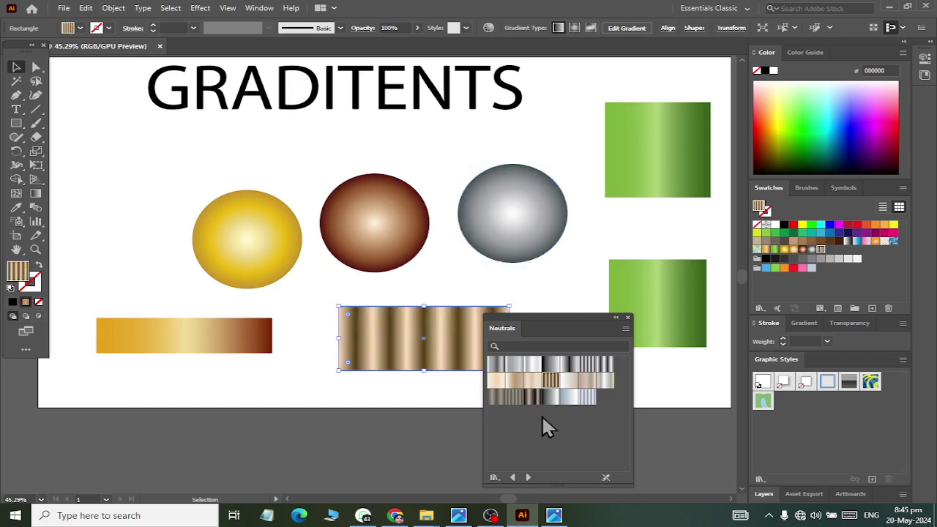
left_click(203, 338)
left_click(532, 398)
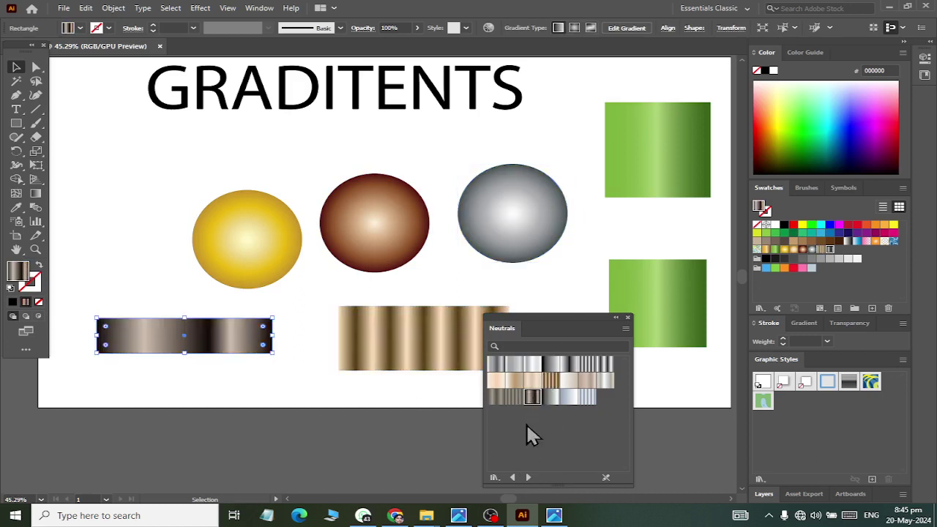
From Pastels, give the middle rectangle Violet Radial and the lower square pink
left_click(528, 478)
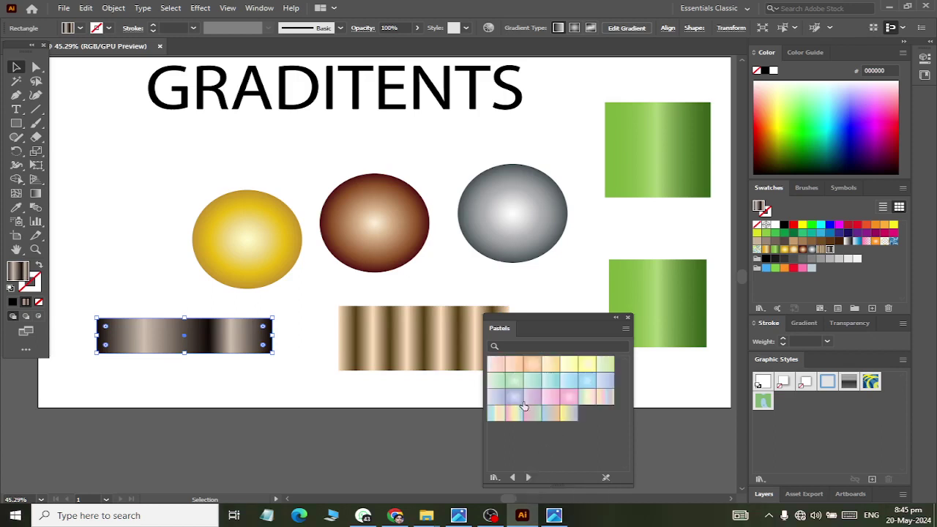
left_click(394, 240)
left_click(424, 357)
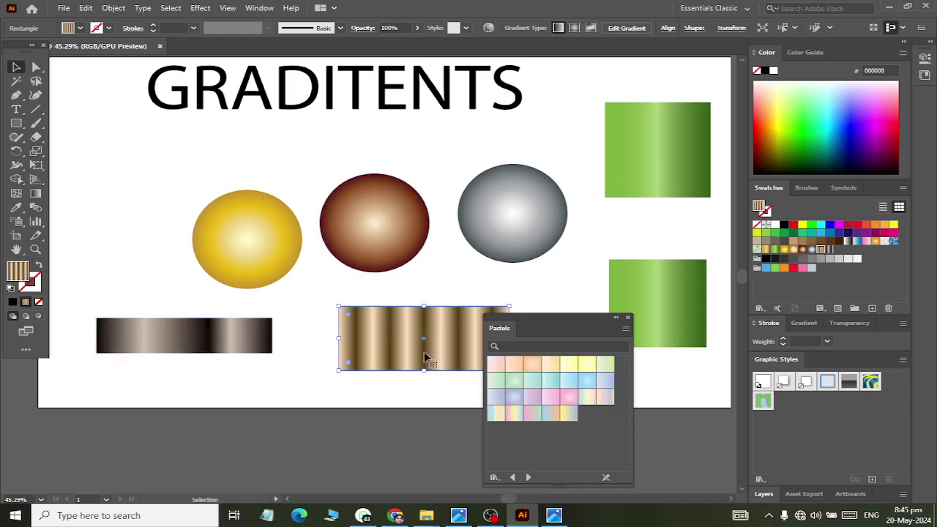
left_click(513, 396)
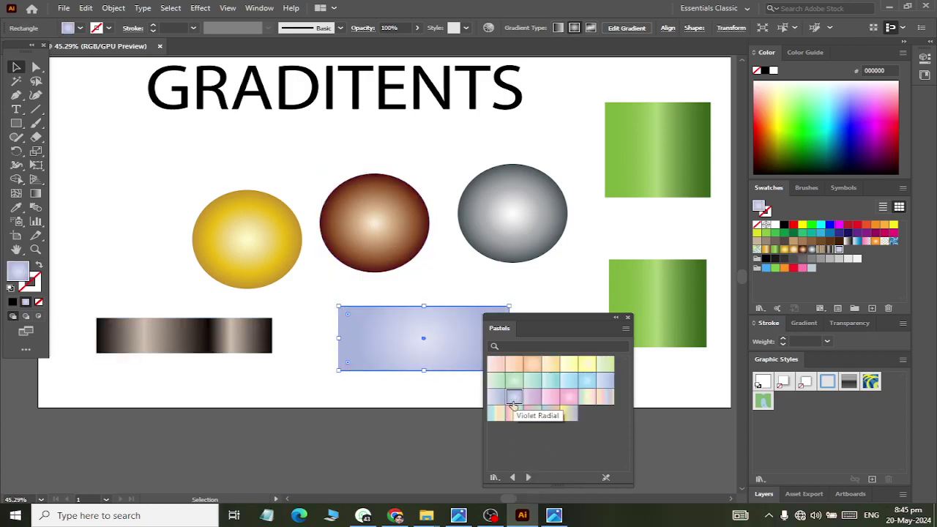
left_click(646, 288)
left_click(568, 399)
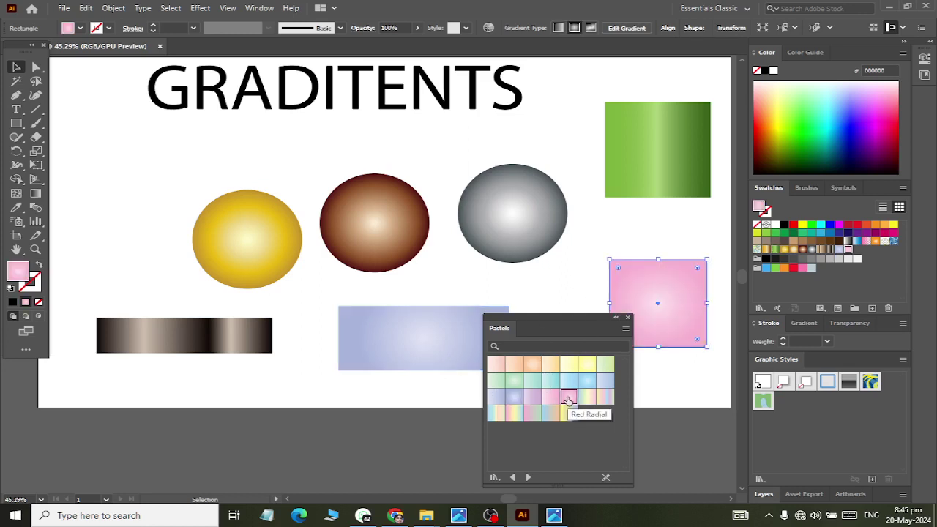
Fill the gold circle with a red radial gradient from the Seasons library
left_click(530, 476)
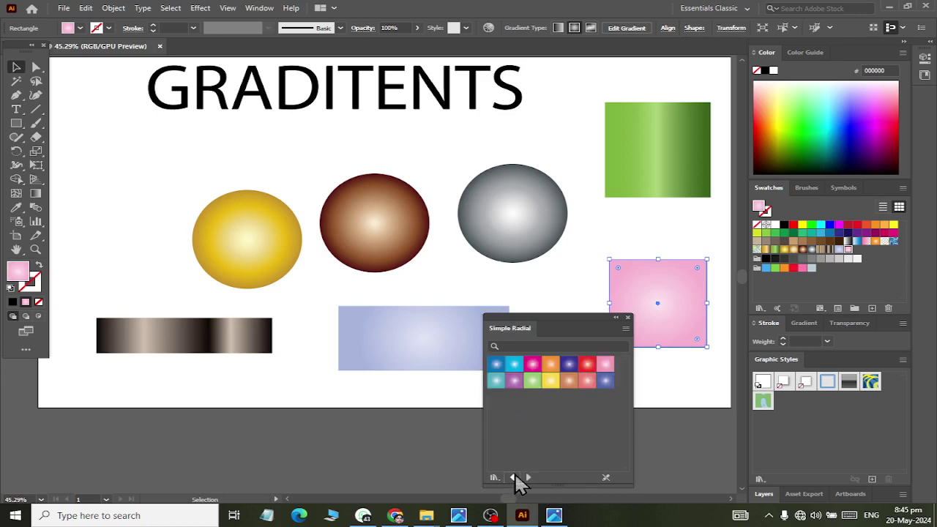
left_click(514, 476)
left_click(265, 252)
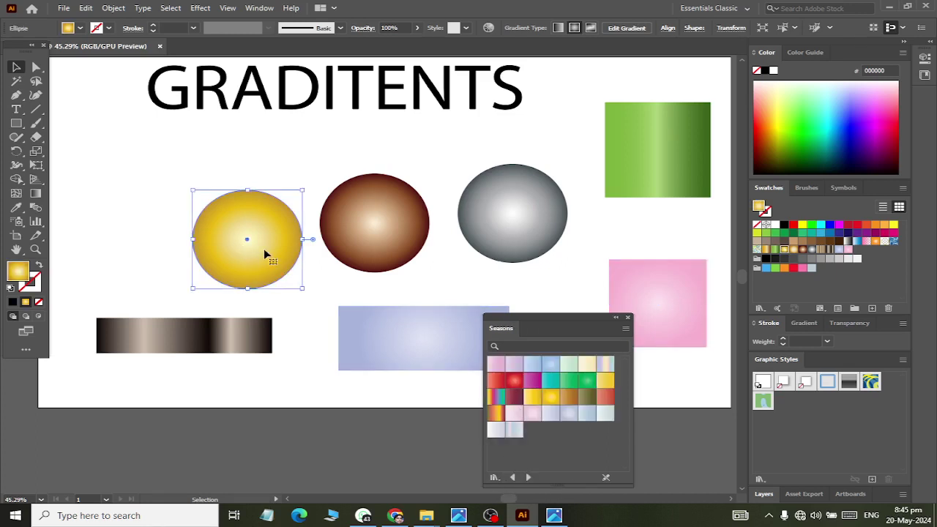
left_click(516, 380)
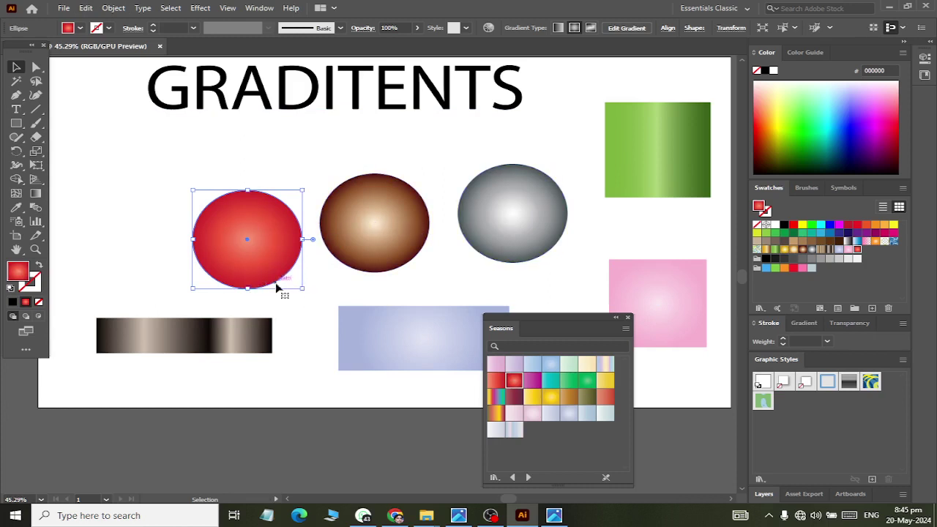
left_click(277, 305)
left_click(230, 243)
left_click(35, 195)
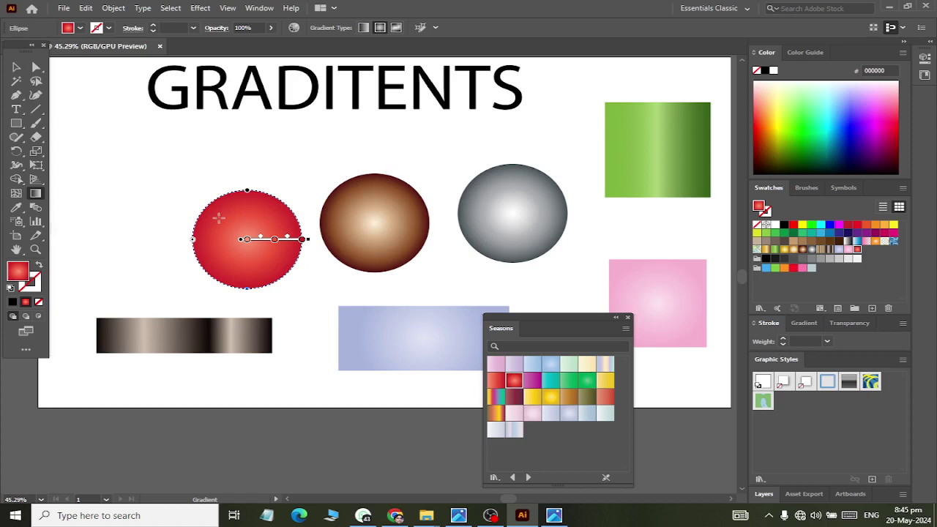
Redirect the red circle's gradient diagonally and shift the brown circle's highlight
left_click_drag(218, 217, 266, 276)
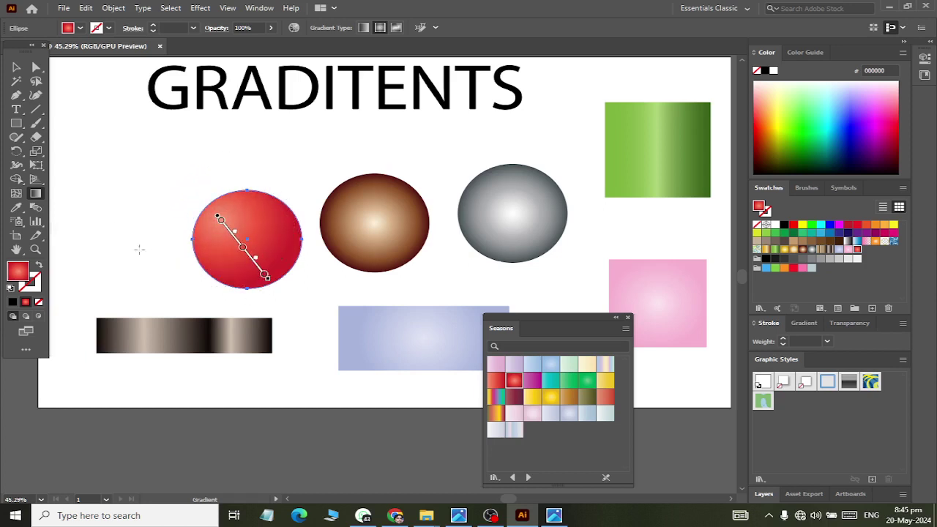
left_click(16, 68)
left_click(361, 253)
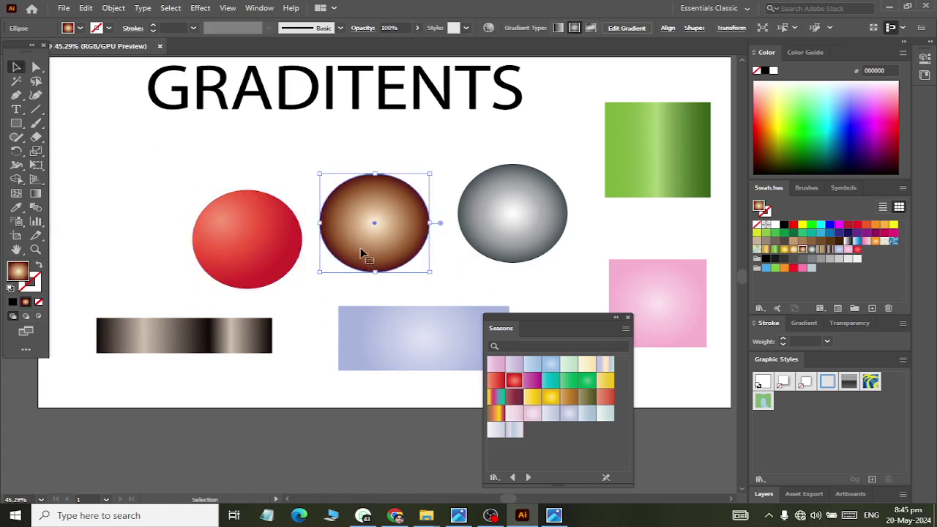
left_click(36, 194)
left_click_drag(401, 253, 361, 200)
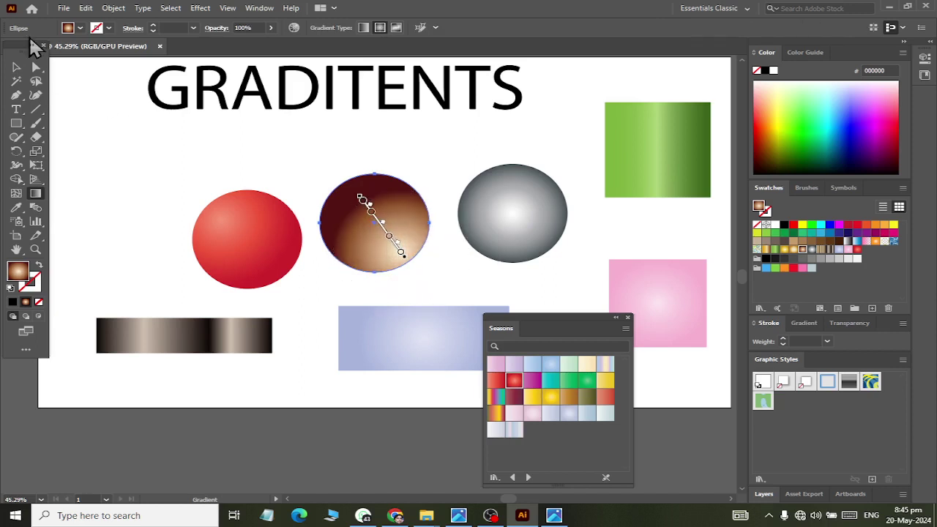
Run the silver circle's radial gradient from top to bottom, then deselect it
left_click(16, 67)
left_click(492, 218)
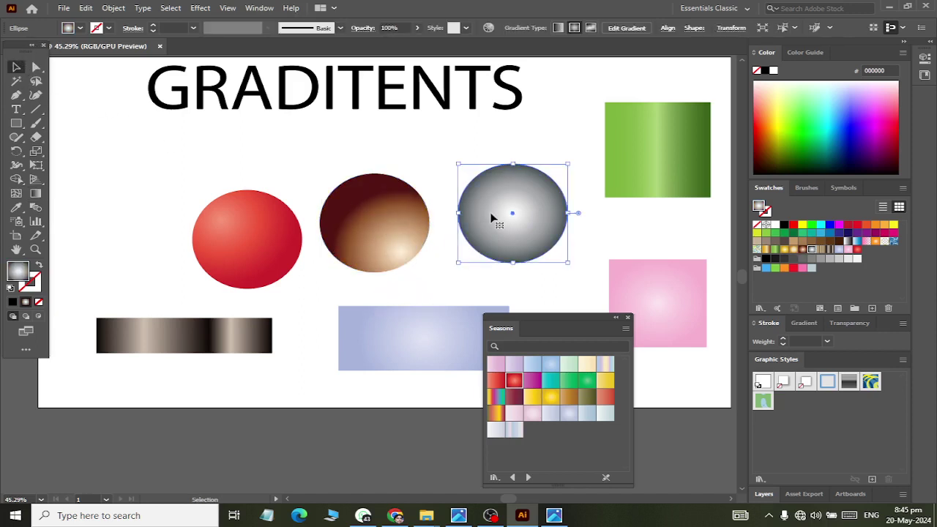
left_click(37, 195)
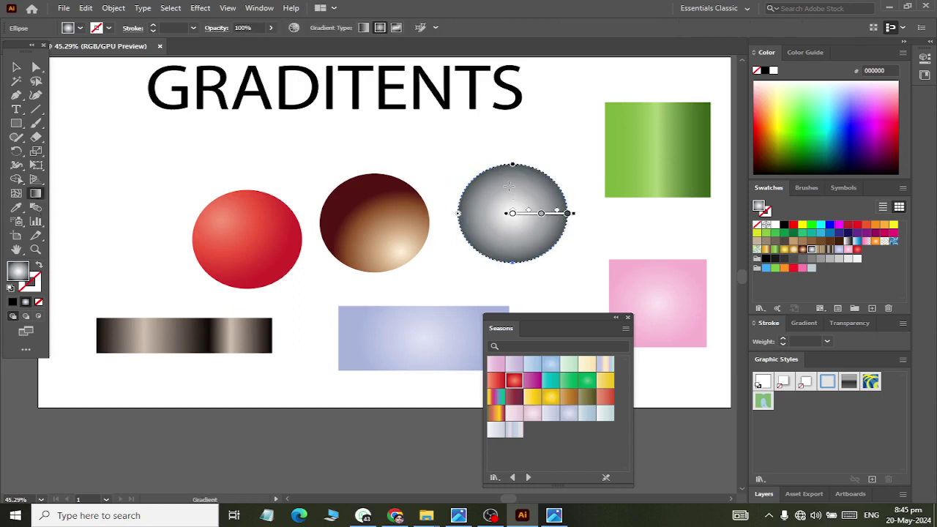
left_click_drag(508, 186, 524, 248)
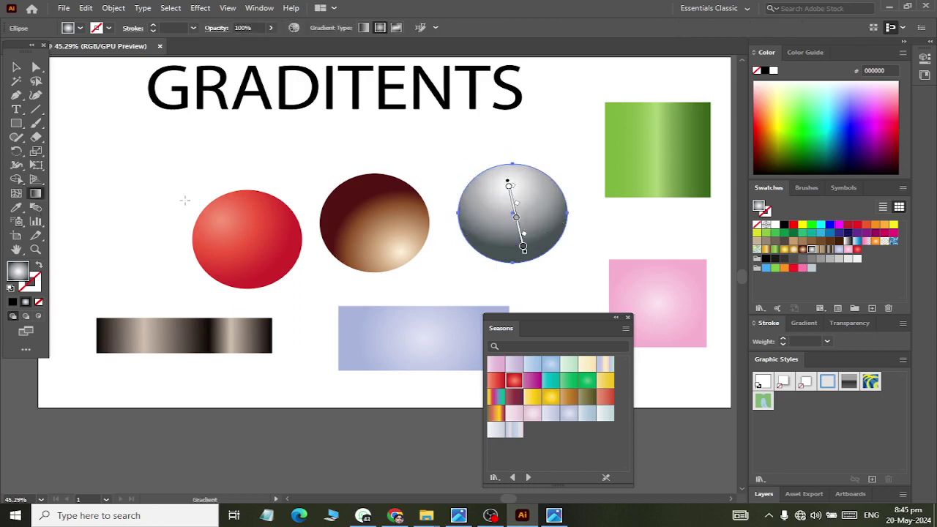
left_click(16, 67)
left_click(87, 121)
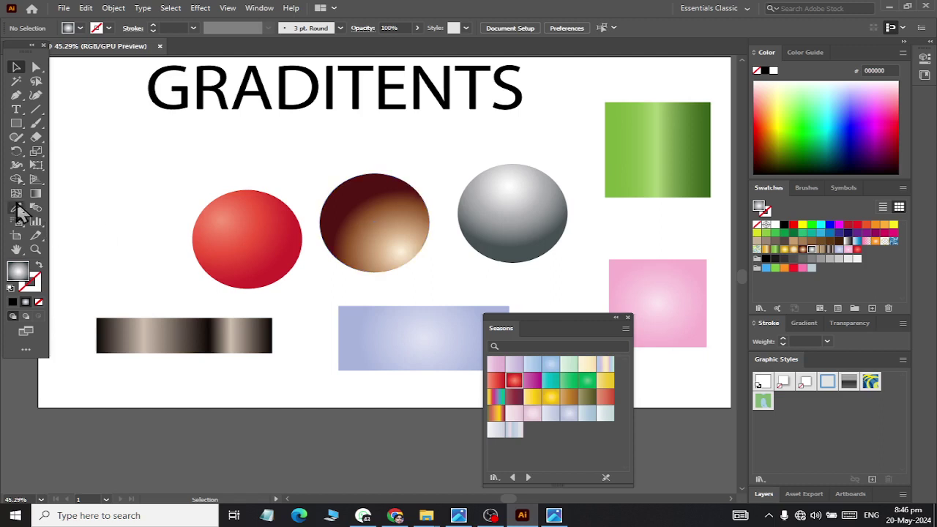
Undo the accidental grey gradient and zoom in on the reselected red circle
left_click(36, 194)
left_click(254, 247)
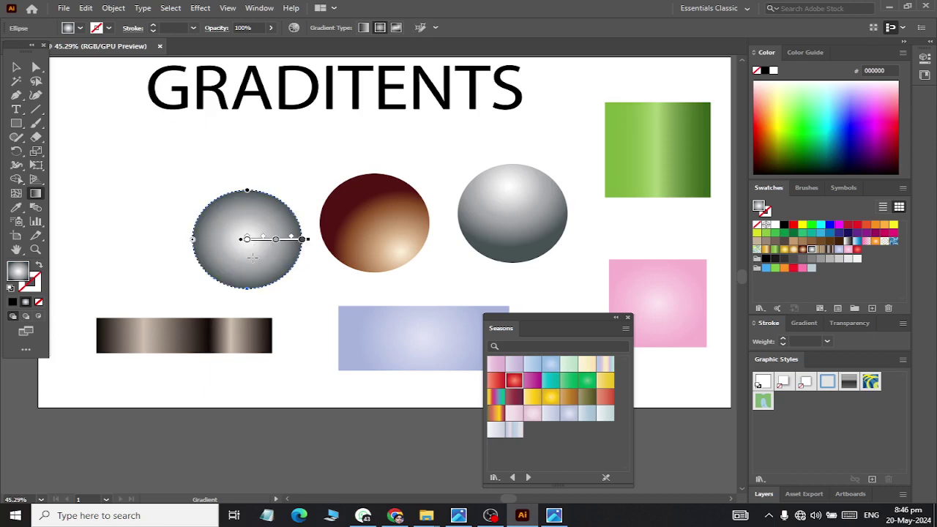
key("ctrl+z")
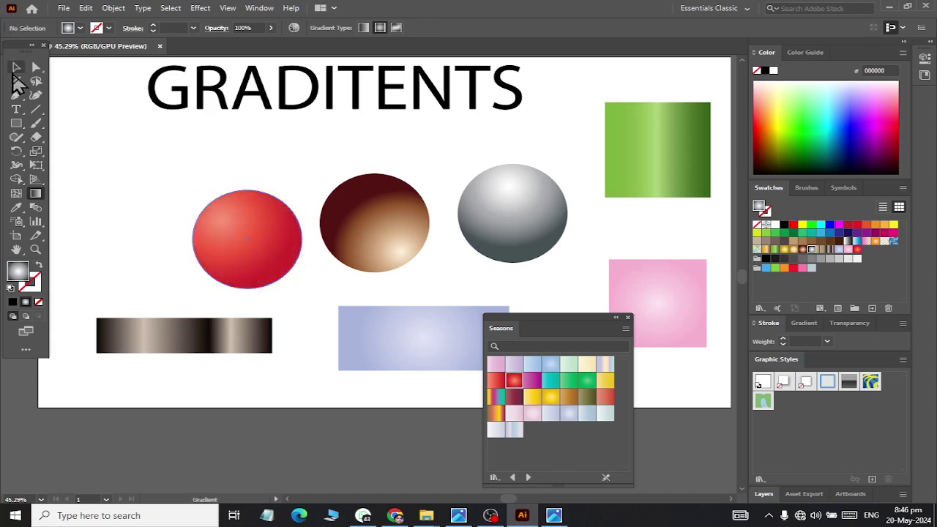
left_click(16, 67)
left_click(206, 233)
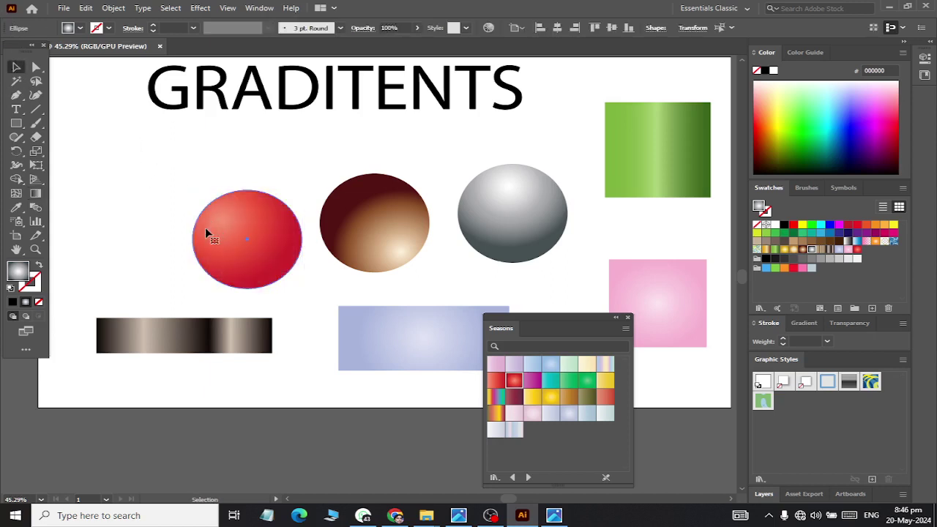
left_click(36, 193)
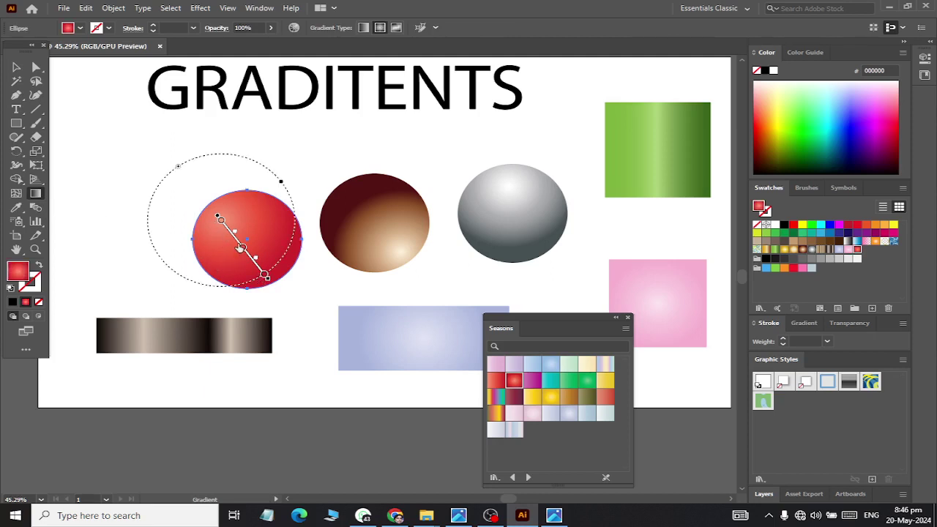
key("ctrl+1")
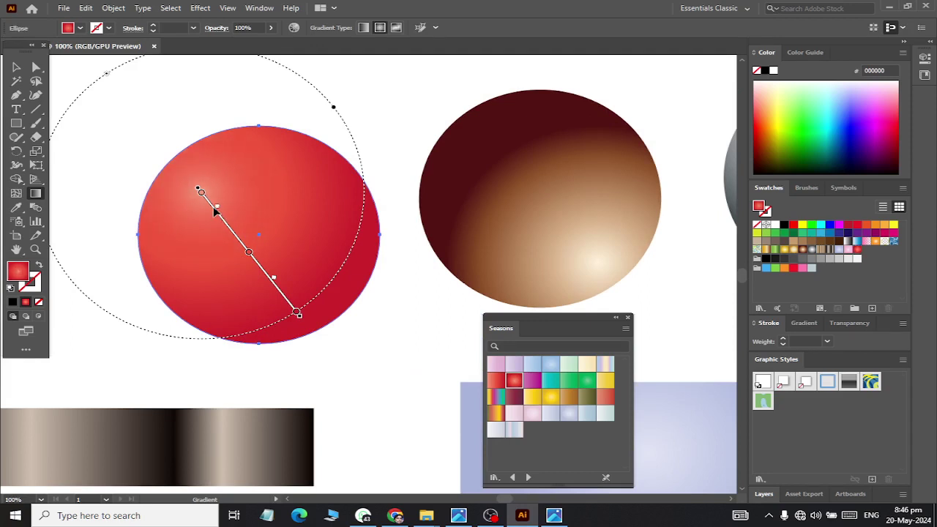
Slide the red gradient's colour stops to widen the pale upper-left highlight
mouse_move(220, 212)
left_mouse_down()
mouse_move(240, 240)
mouse_move(227, 242)
left_mouse_up()
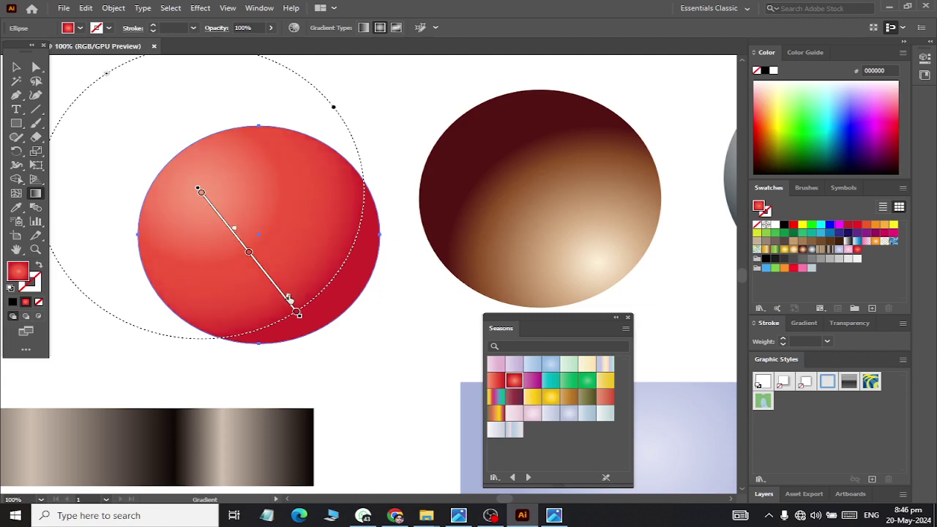
left_click_drag(289, 298, 268, 274)
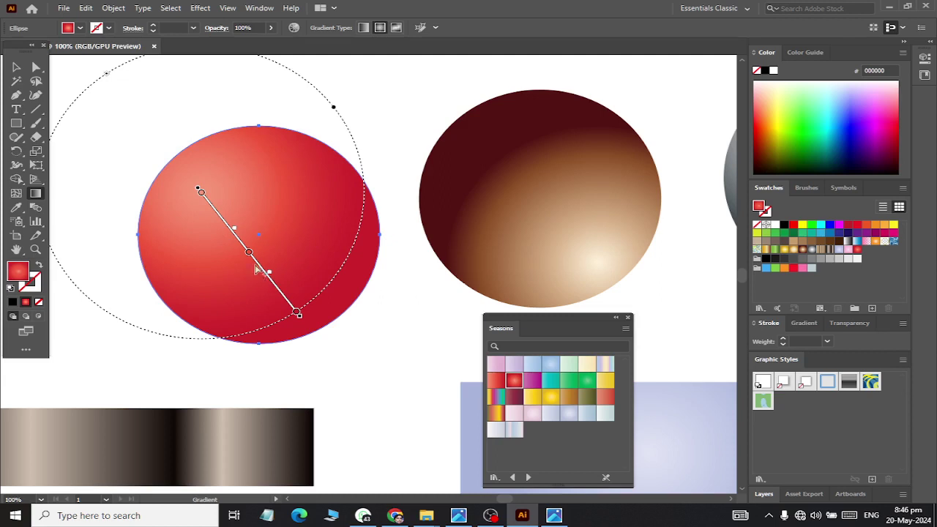
mouse_move(249, 254)
left_mouse_down()
mouse_move(231, 234)
mouse_move(261, 276)
left_mouse_up()
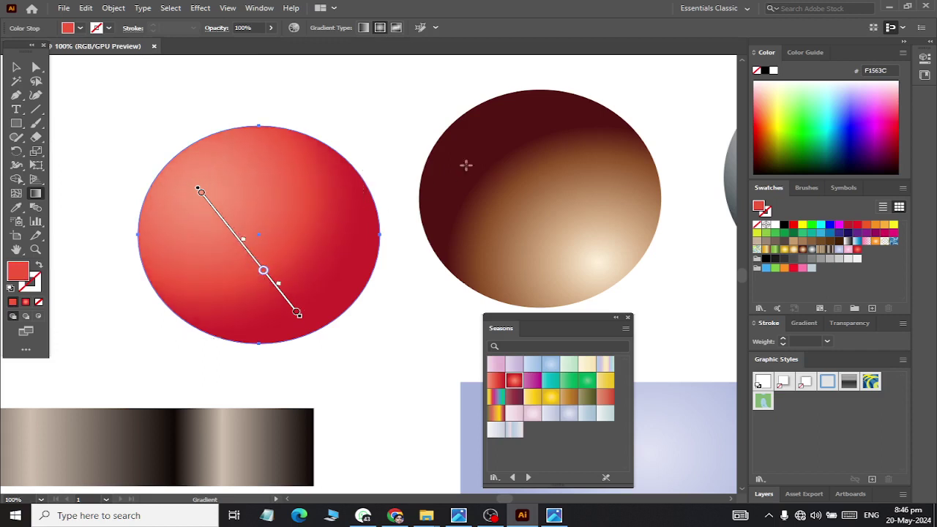
left_click(16, 67)
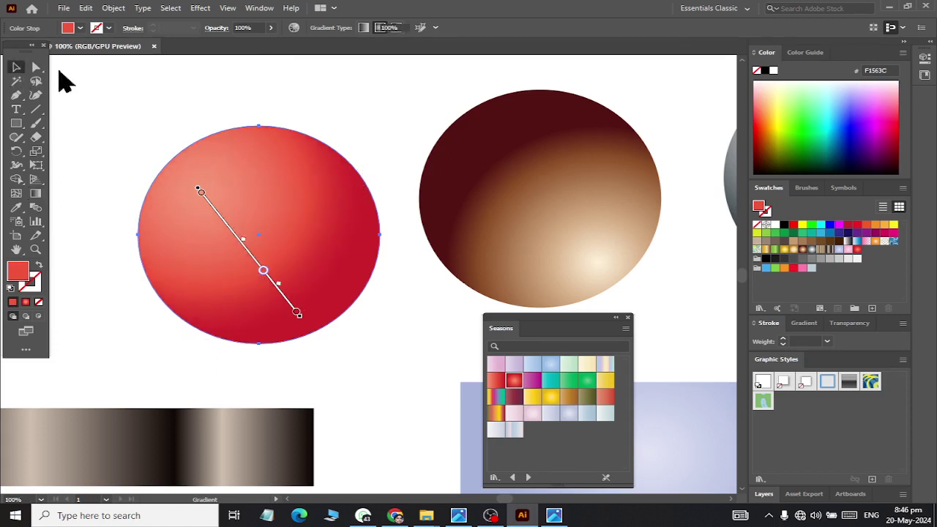
left_click(487, 181)
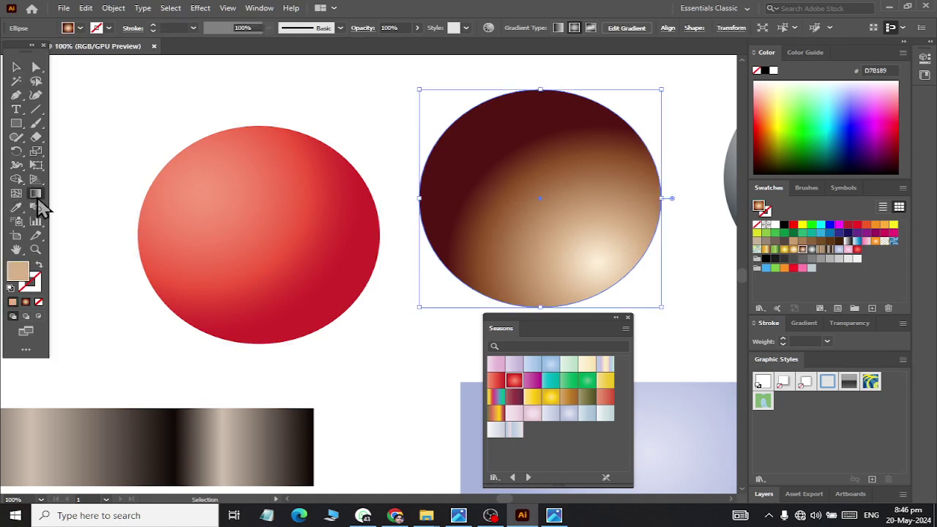
Adjust the brown sphere's stops and redraw its gradient from pale tan top to dark base
left_click(36, 195)
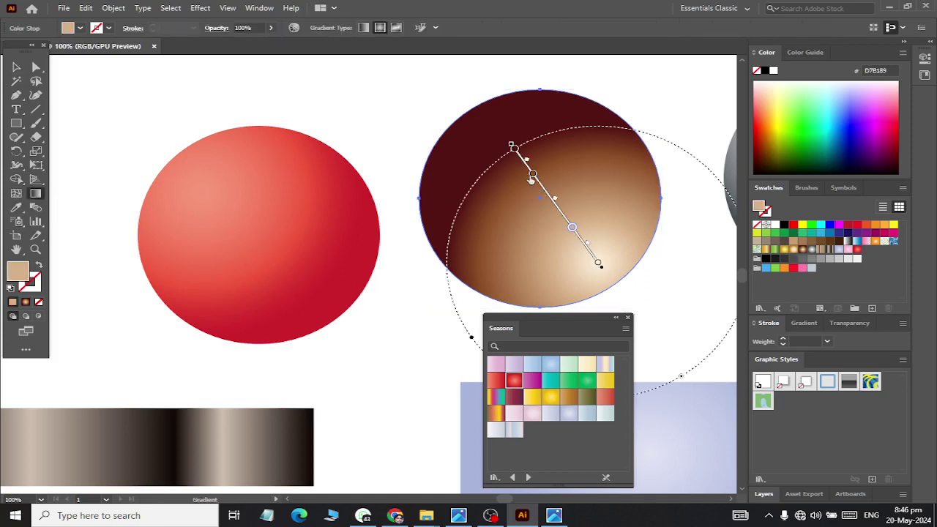
left_click_drag(532, 177, 550, 198)
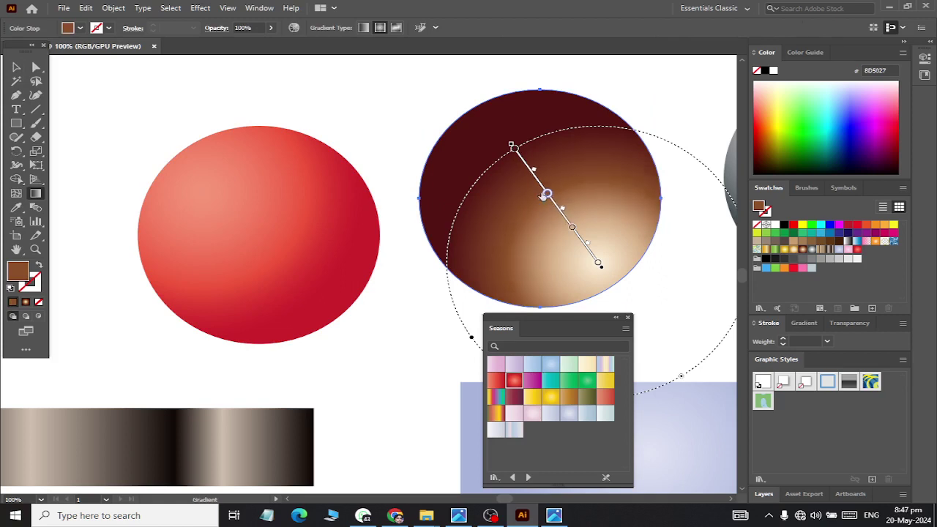
left_click_drag(553, 204, 531, 187)
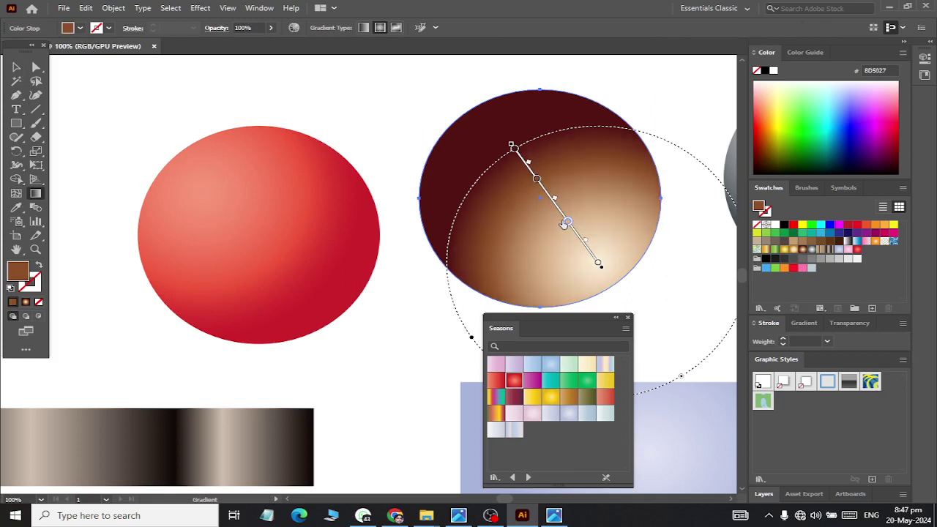
left_click_drag(572, 229, 564, 217)
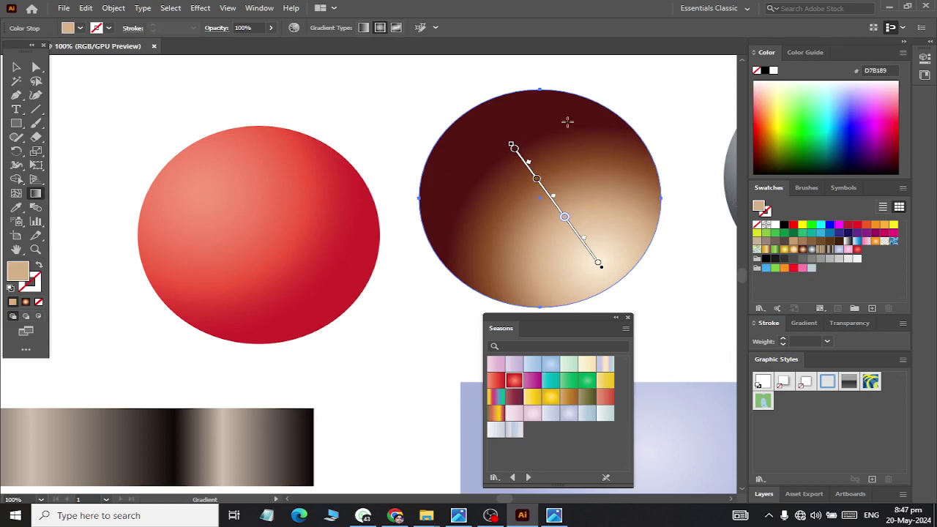
left_click_drag(566, 119, 488, 302)
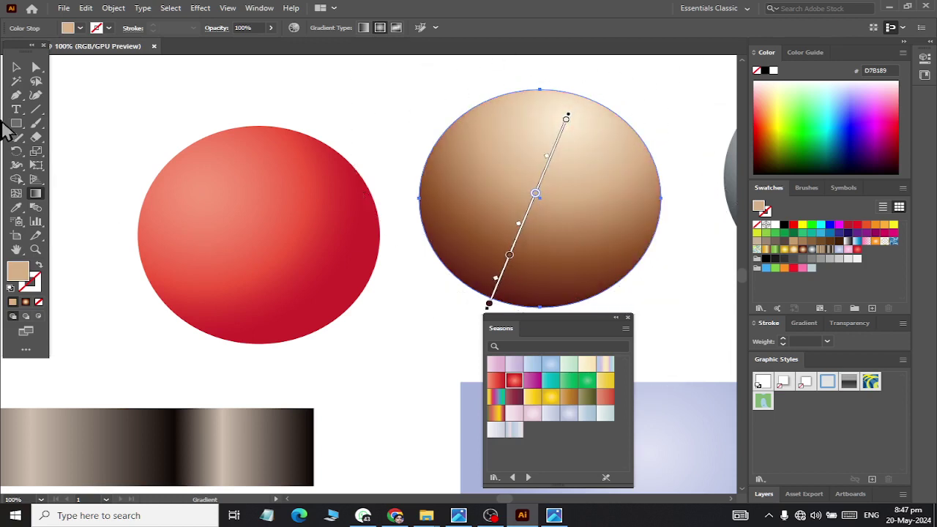
scroll(286, 242, "down", 4)
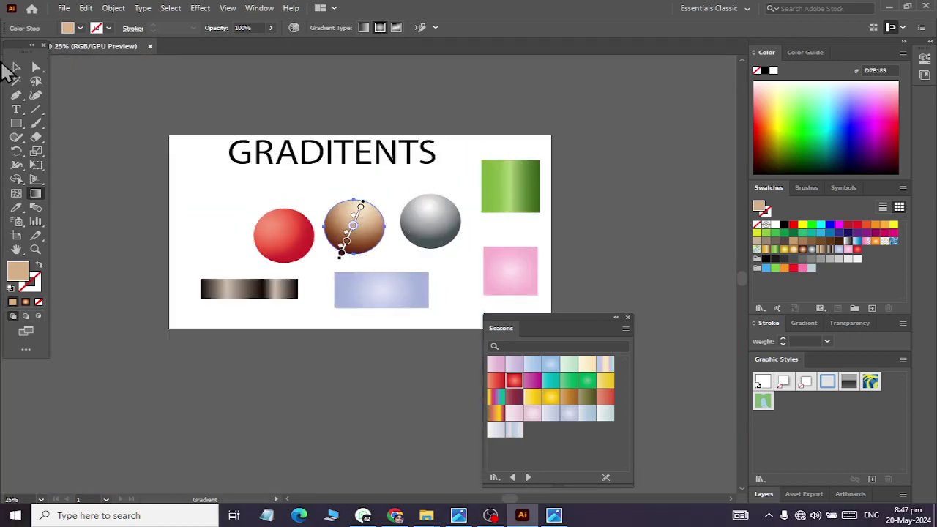
Select the lavender rectangle and try two other Seasons gradient swatches on it
left_click(16, 66)
scroll(375, 281, "up", 3)
scroll(376, 281, "up", 1)
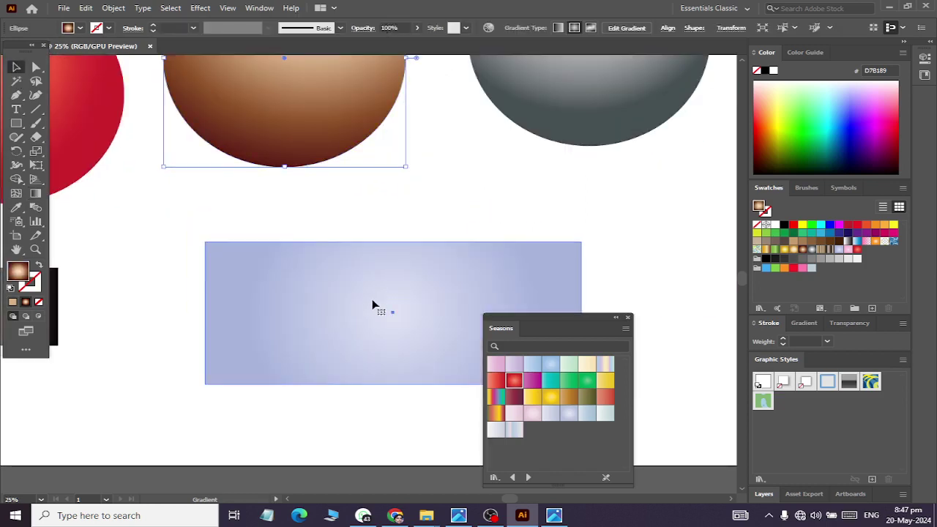
left_click(453, 346)
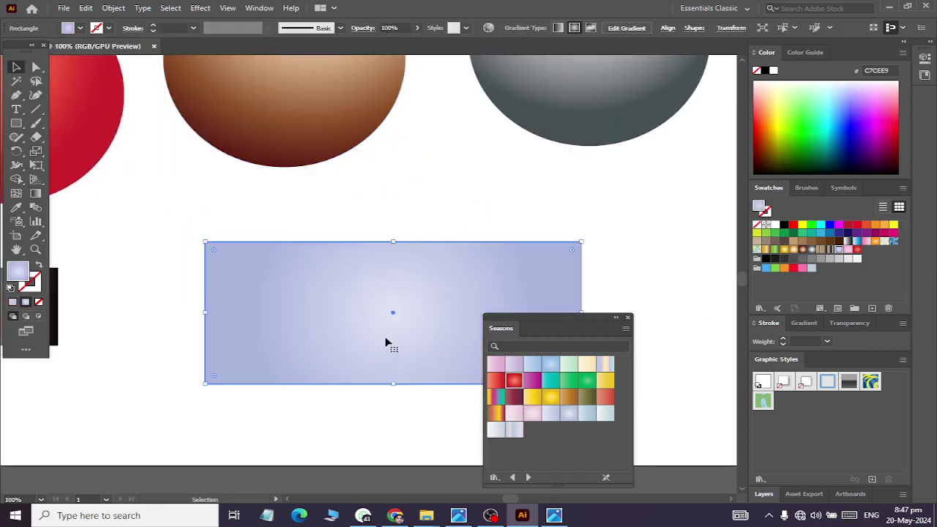
left_click(35, 193)
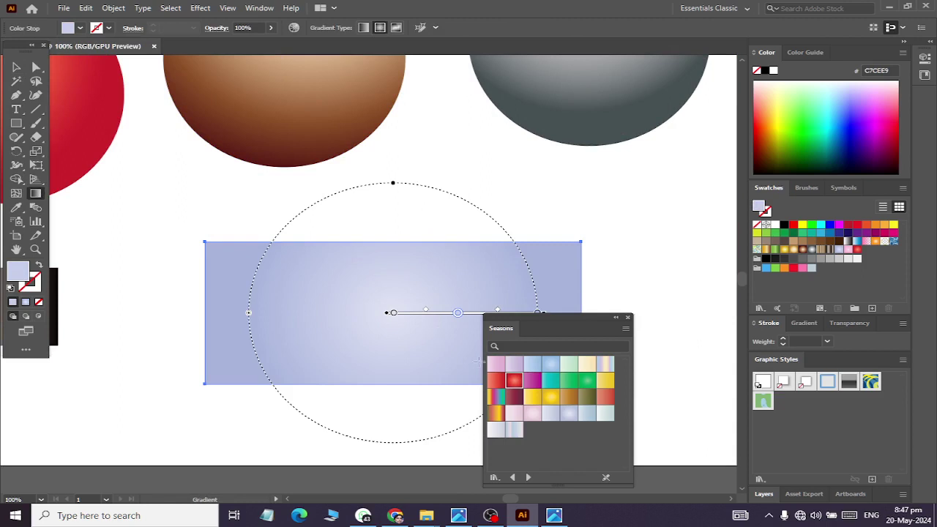
left_click(501, 399)
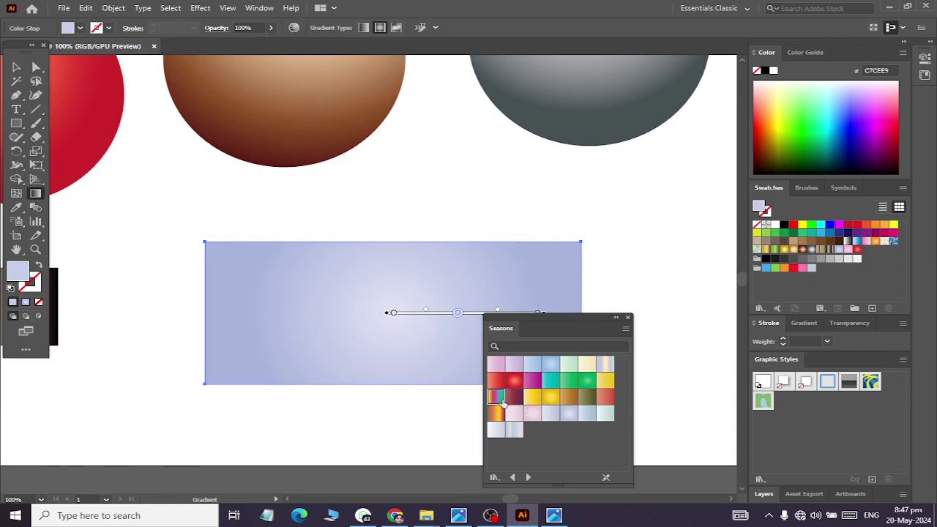
left_click(532, 414)
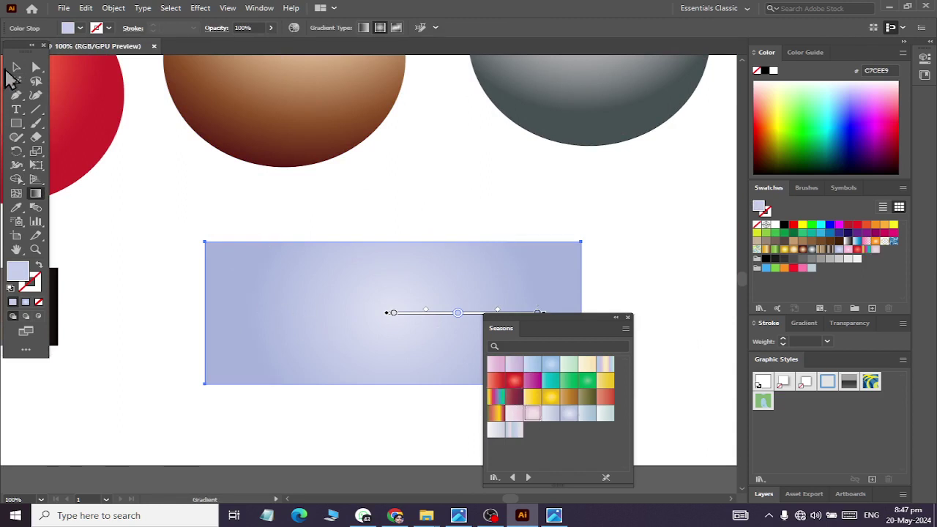
left_click(16, 67)
left_click(381, 314)
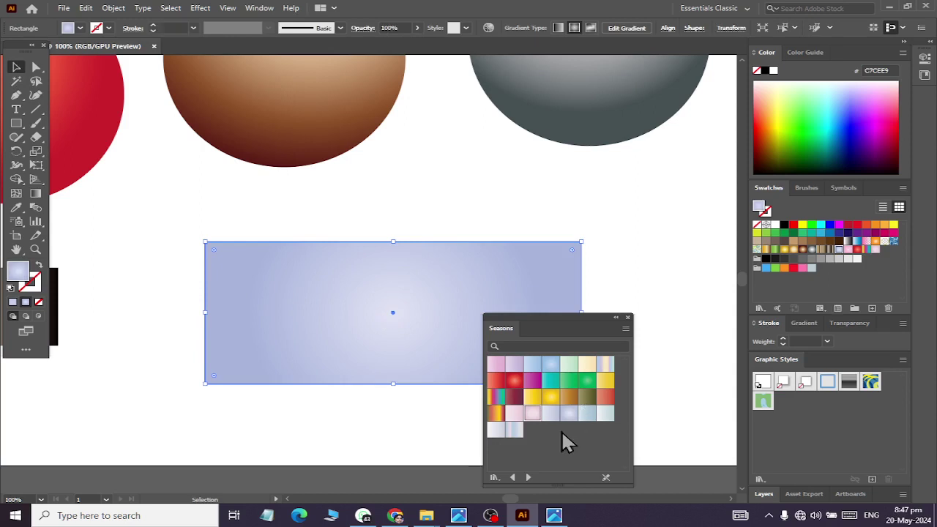
Page forward to the Sky library and apply its blue-grey striped gradient
left_click(528, 476)
left_click(528, 476)
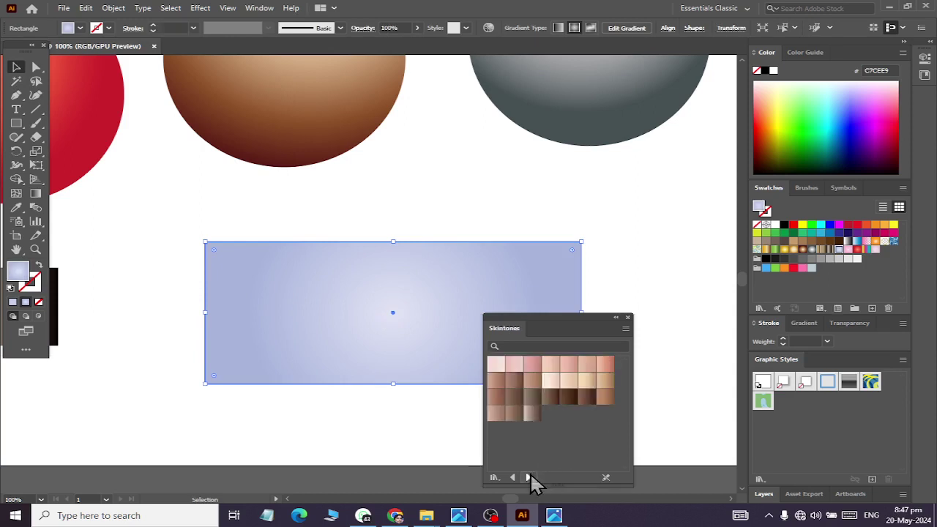
left_click(529, 476)
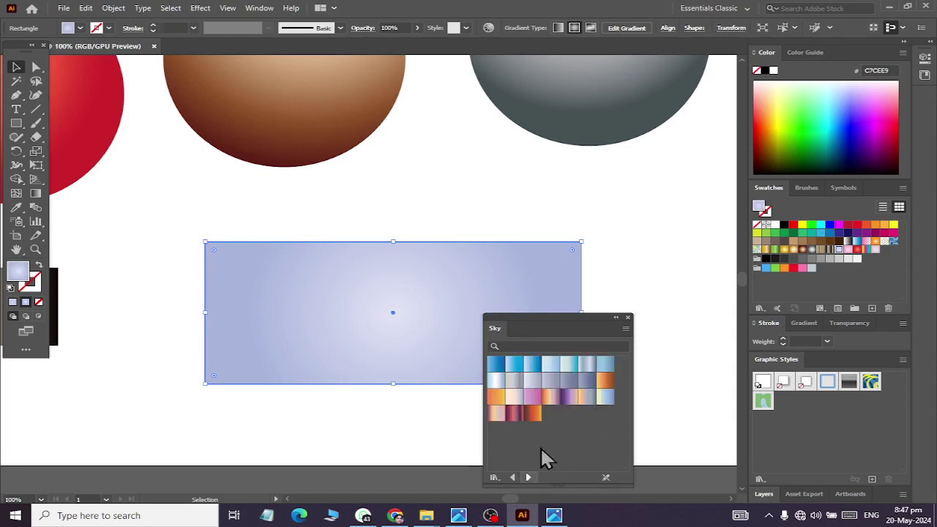
left_click(587, 363)
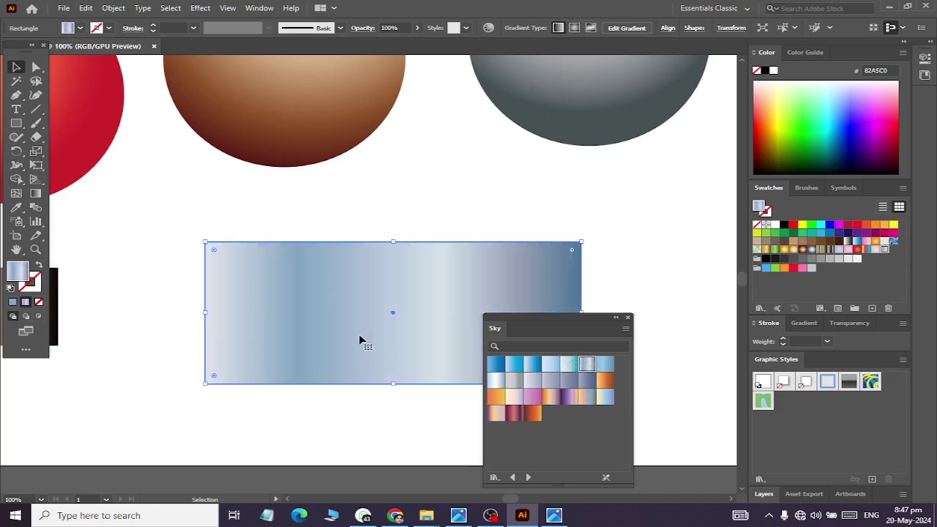
Shift the blue-grey rectangle's gradient stops and midpoint to move its blue bands
left_click(35, 193)
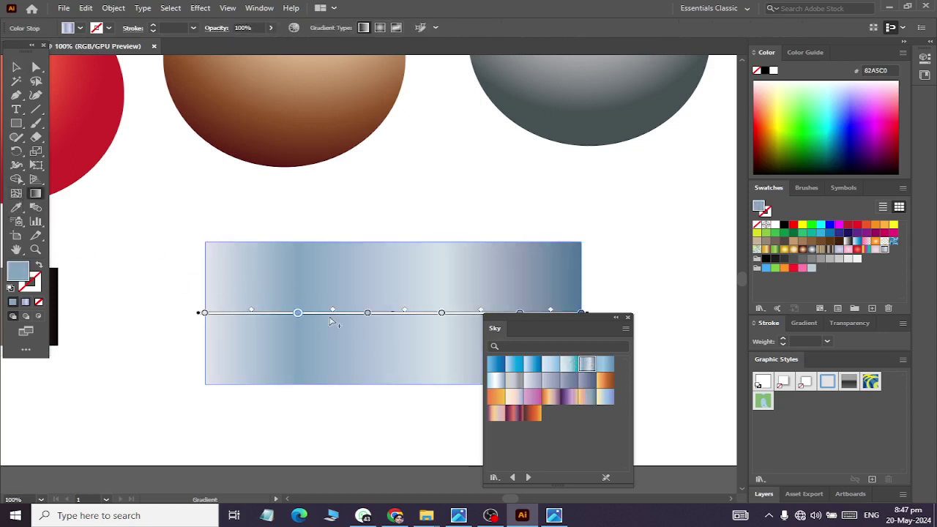
left_click_drag(528, 320, 532, 384)
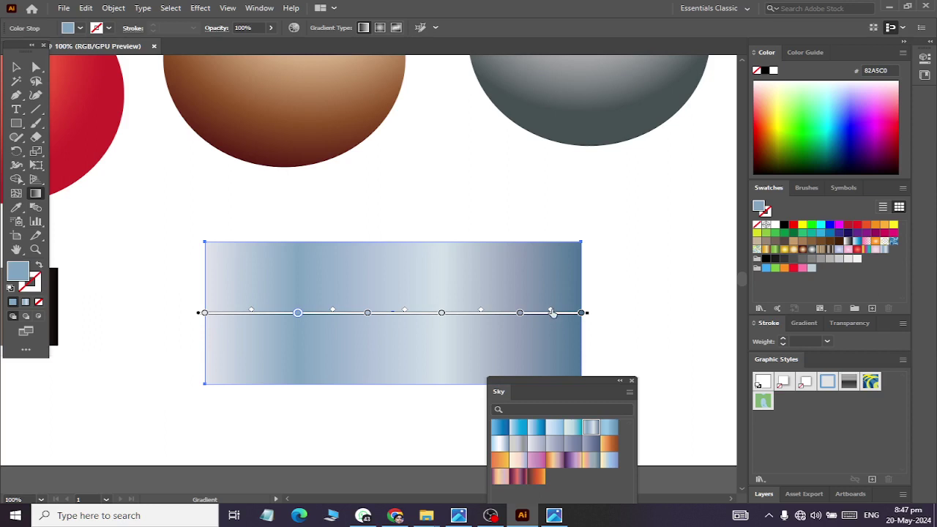
left_click_drag(540, 312, 549, 314)
left_click_drag(298, 315, 278, 316)
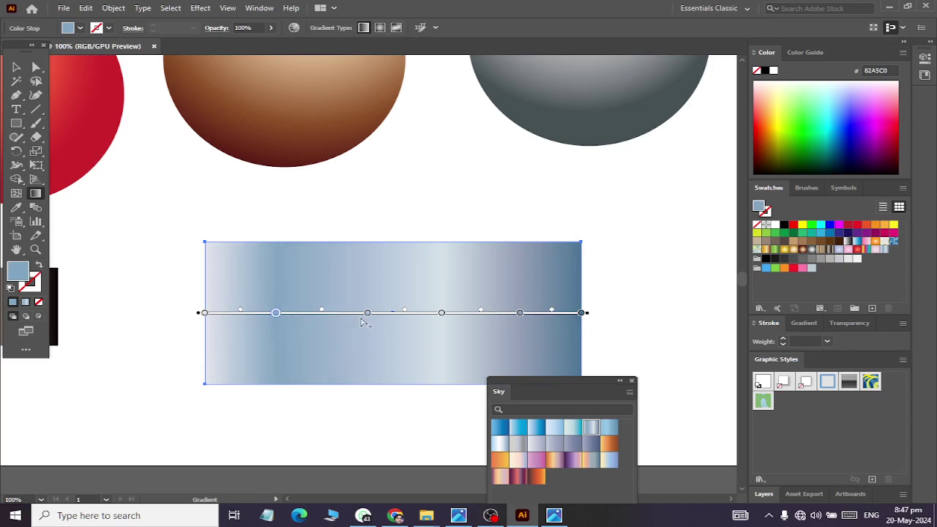
mouse_move(365, 317)
left_mouse_down()
mouse_move(352, 318)
mouse_move(373, 318)
left_mouse_up()
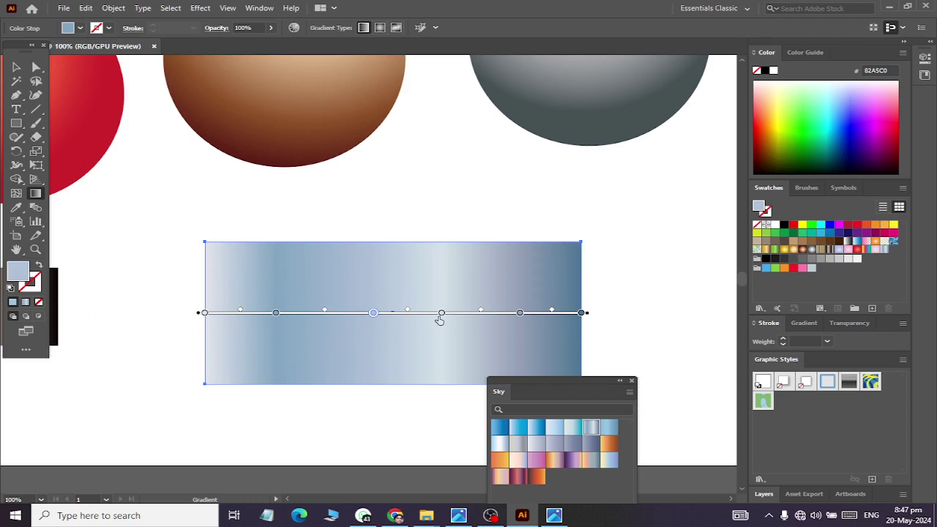
left_click_drag(441, 317, 444, 316)
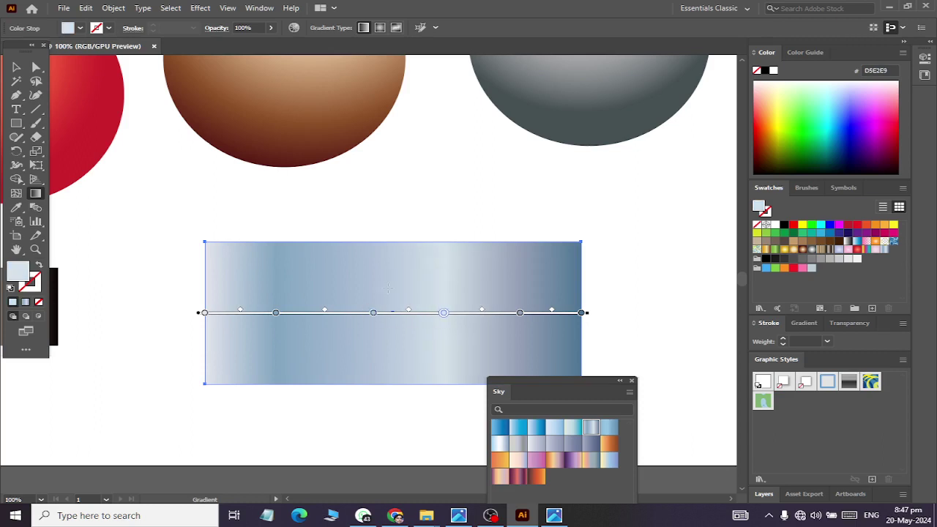
Undo a trial diagonal redraw so the stripes stay horizontal, then zoom out to the artboard
left_click_drag(350, 379, 369, 350)
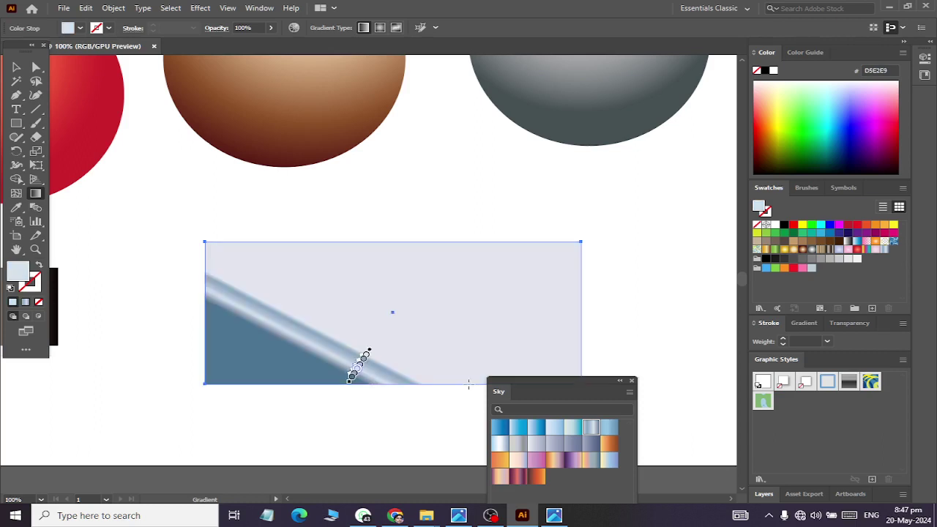
key("ctrl+z")
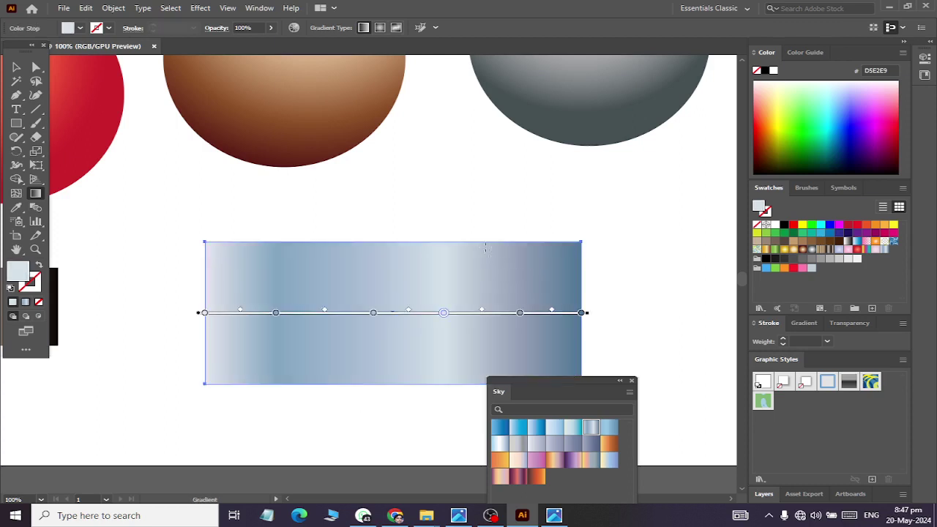
key("ctrl+minus")
key("ctrl+minus")
key("ctrl+minus")
scroll(535, 119, "up", 2)
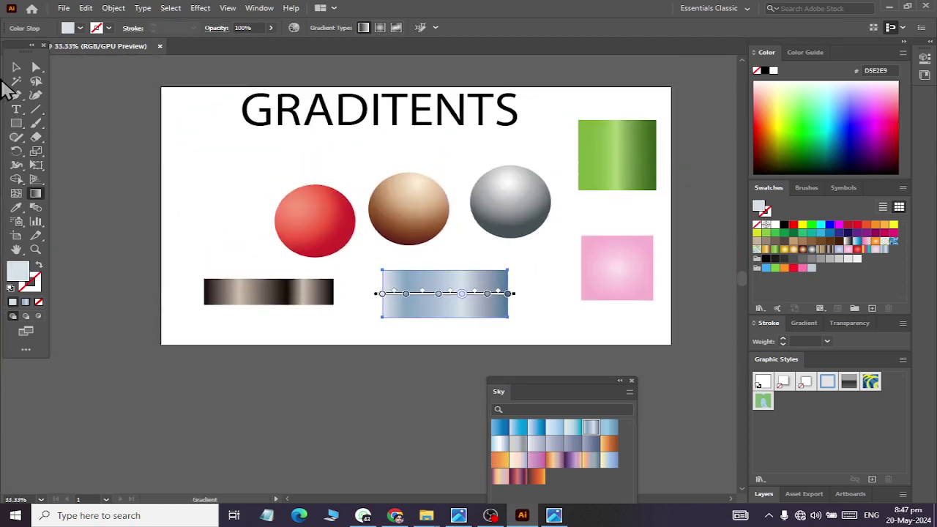
Show the Gradient panel from the Window menu and select the brown sphere
left_click(16, 68)
left_click(171, 169)
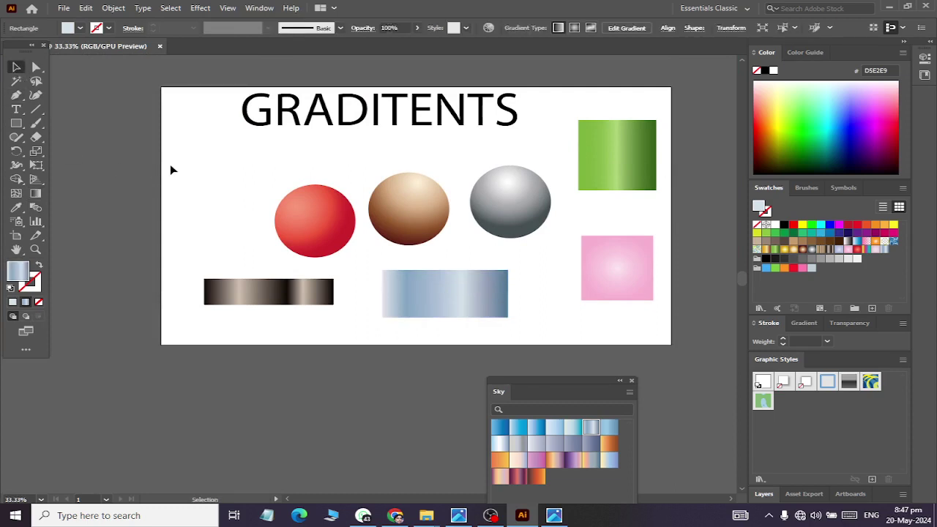
left_click(268, 11)
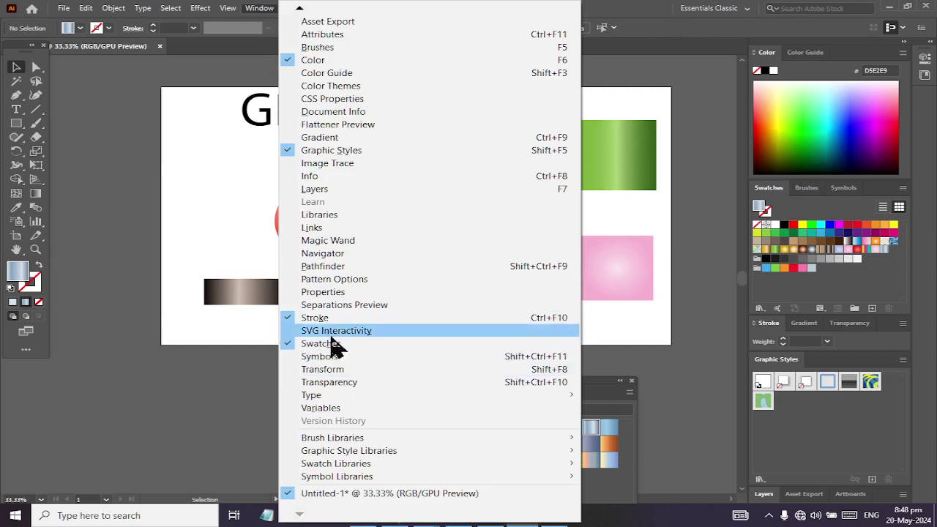
left_click(328, 143)
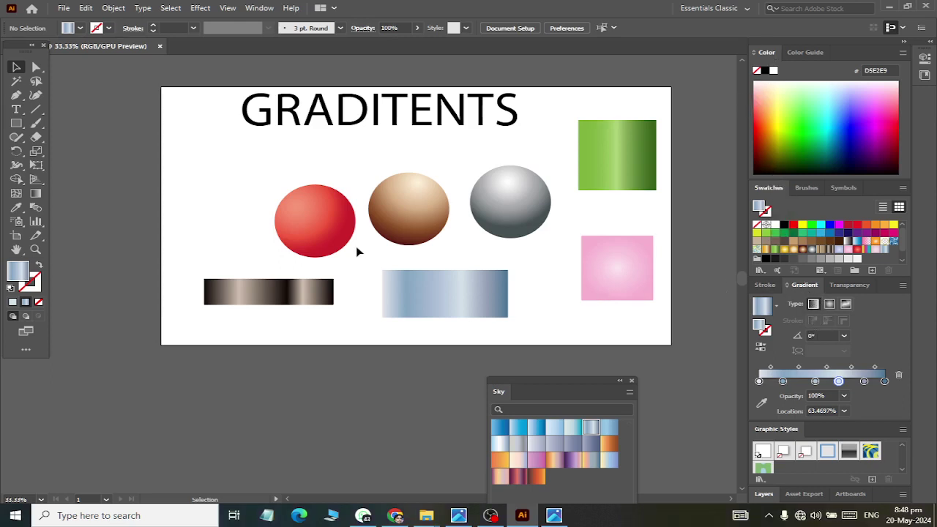
left_click(410, 218)
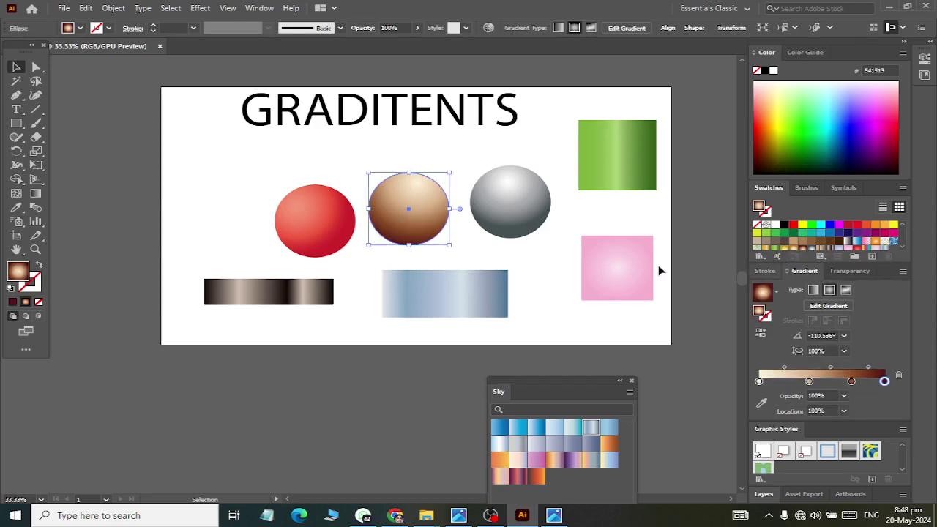
Fill the brown sphere with dark navy and turn the fill into a gradient
left_click(848, 234)
scroll(848, 234, "down", 1)
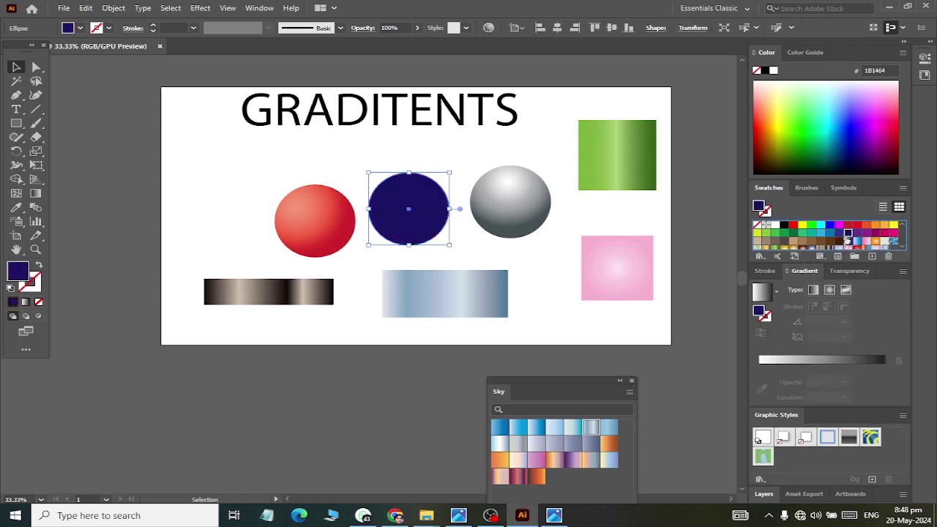
left_click(788, 359)
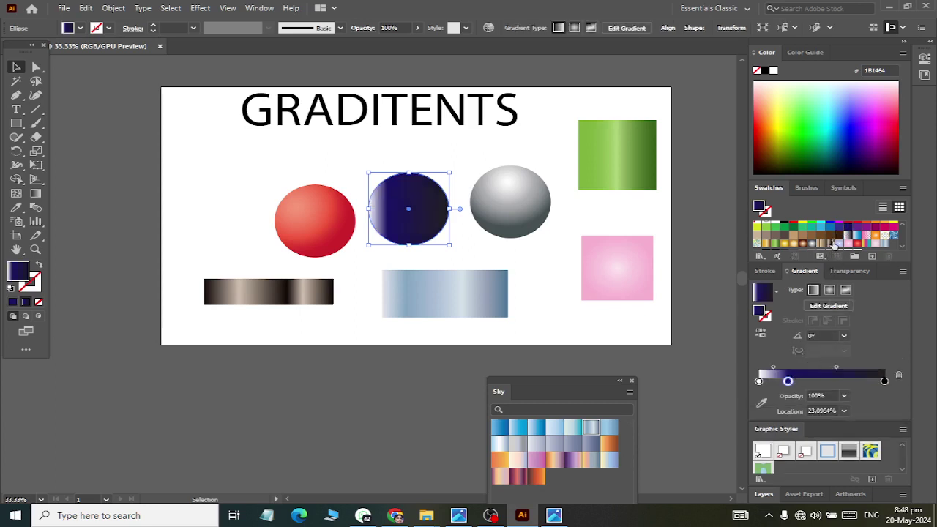
scroll(837, 235, "up", 1)
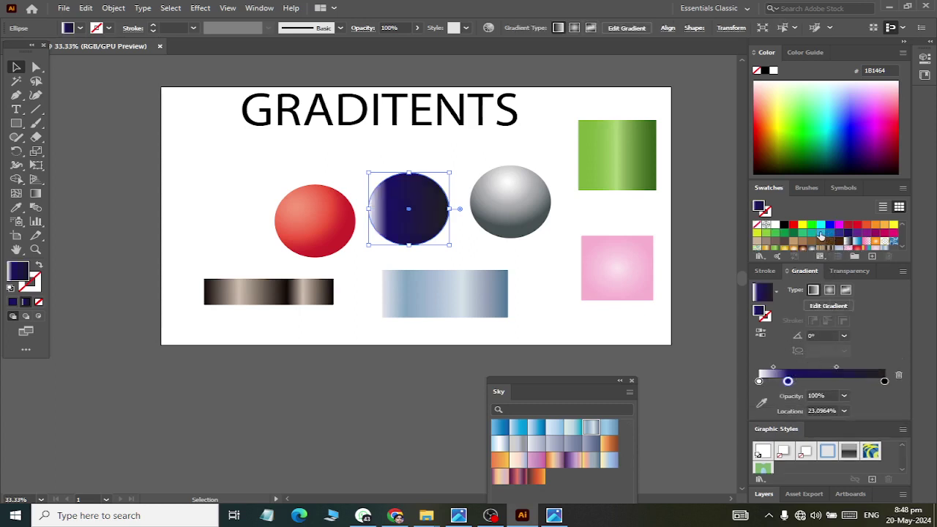
scroll(821, 235, "down", 1)
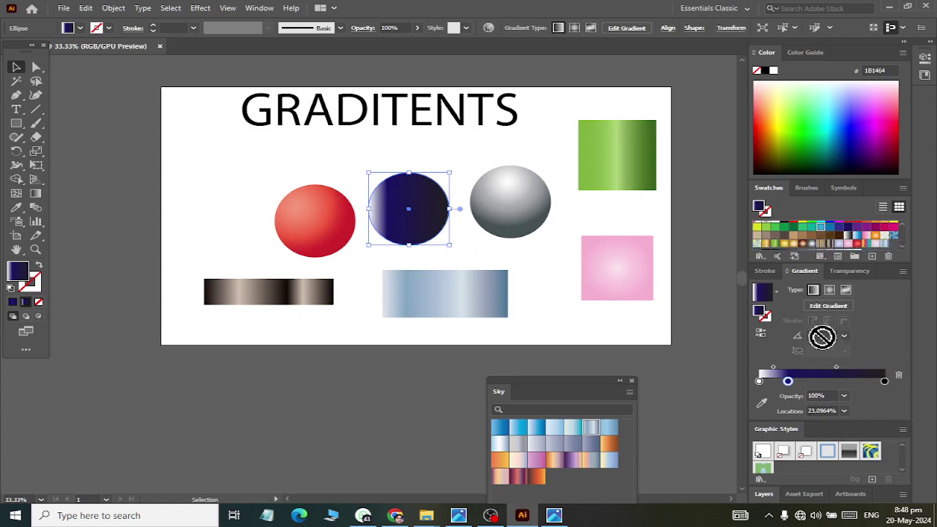
left_click(809, 381)
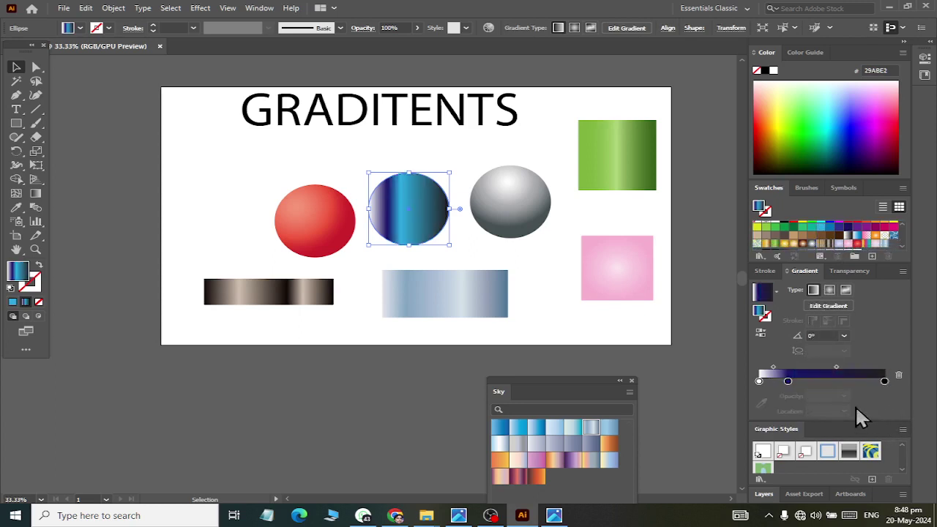
left_click_drag(860, 416, 850, 393)
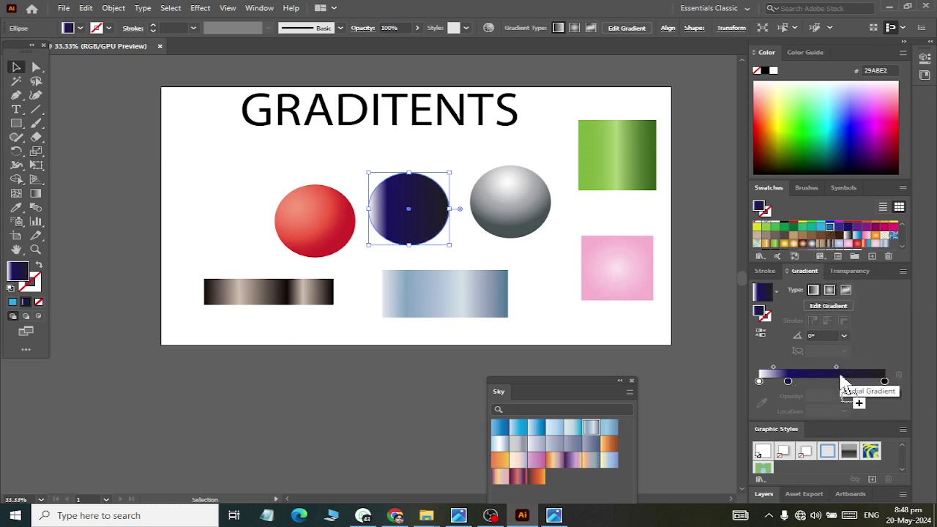
Add a 0071BC blue stop, delete the white stops, and move blue to 0%
mouse_move(831, 233)
left_mouse_down()
mouse_move(839, 381)
mouse_move(885, 423)
left_mouse_up()
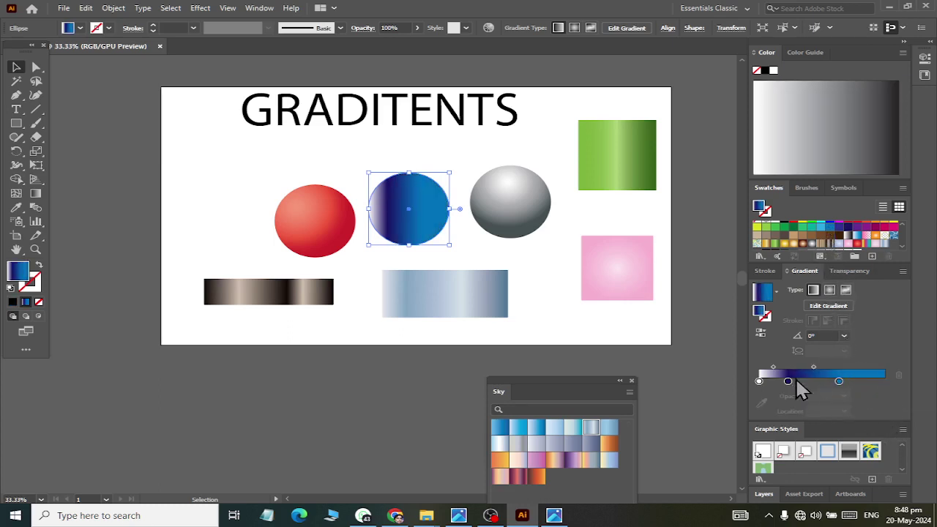
left_click_drag(760, 382, 762, 400)
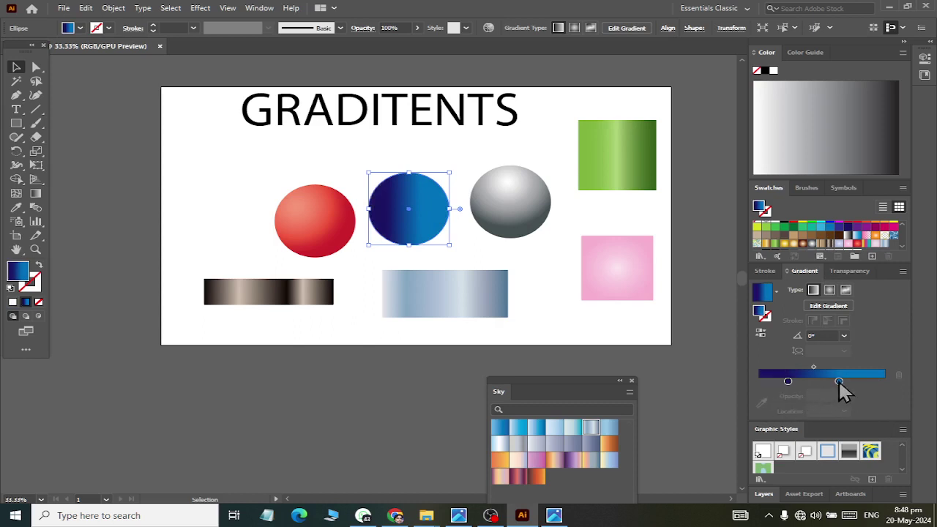
left_click(778, 381)
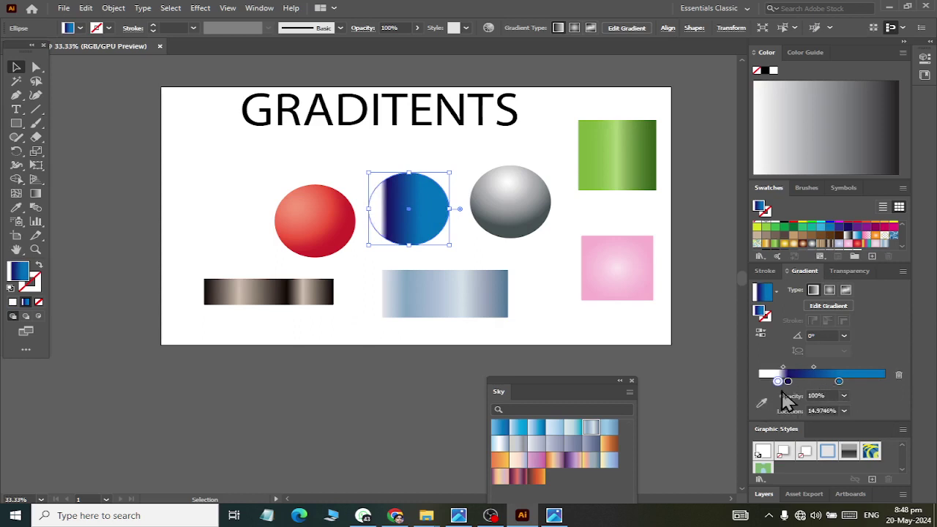
left_click(788, 381)
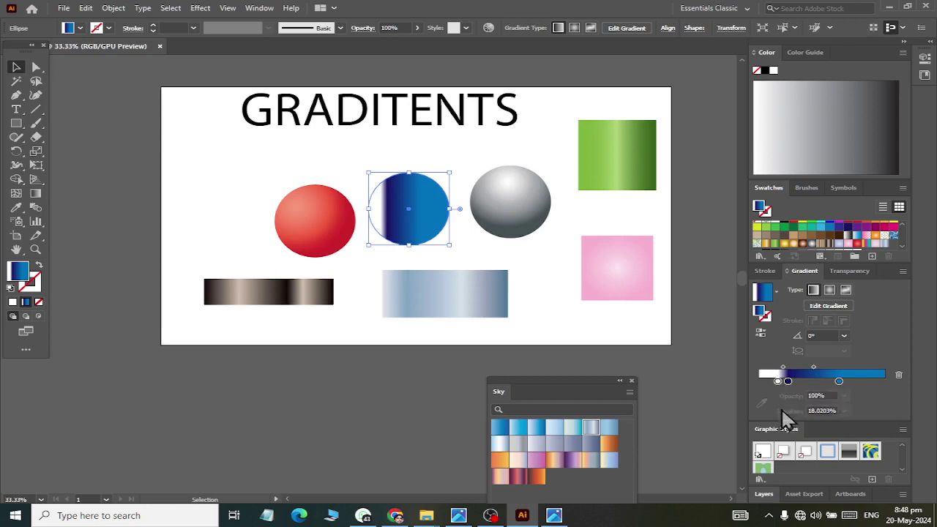
left_click_drag(778, 381, 777, 397)
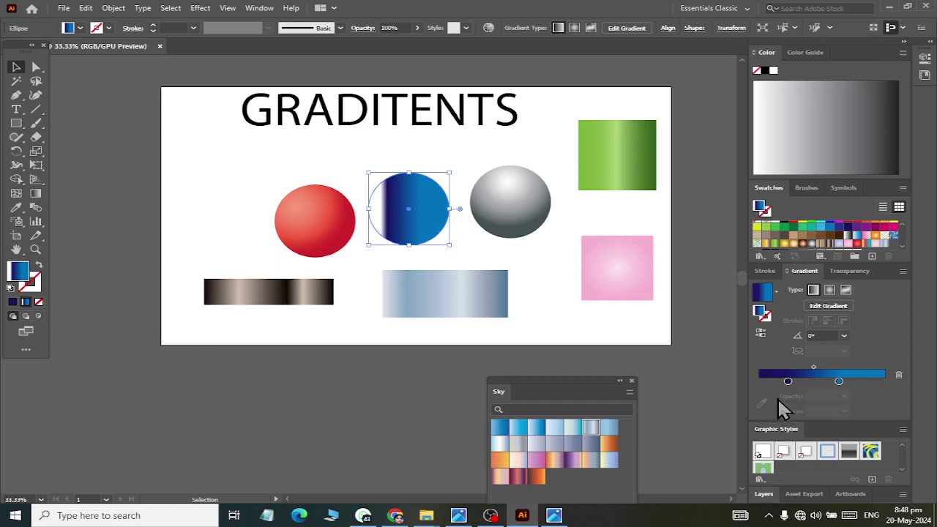
left_click(839, 381)
mouse_move(839, 381)
left_mouse_down()
mouse_move(758, 381)
mouse_move(884, 381)
left_mouse_up()
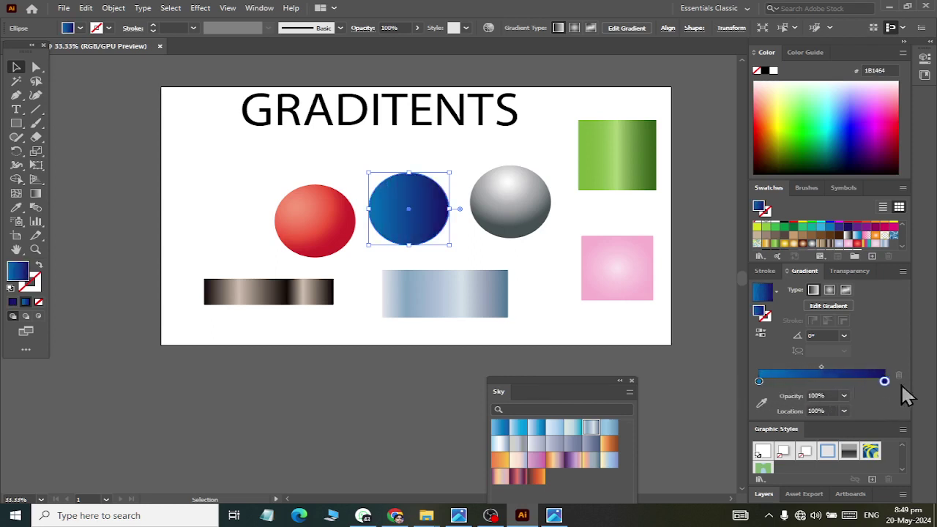
left_click(822, 368)
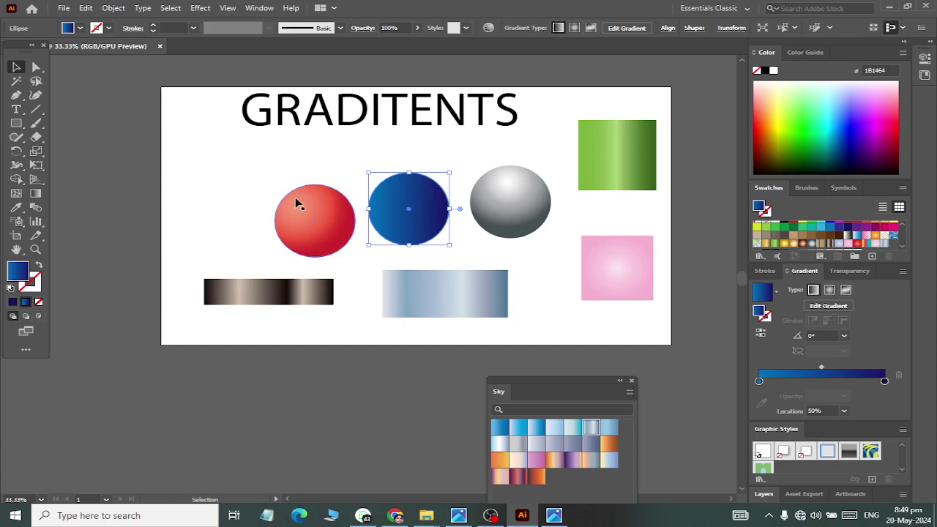
Set the left stop to RGB 0/138/228 (008AE4) with the blend midpoint at 50%
left_click(759, 381)
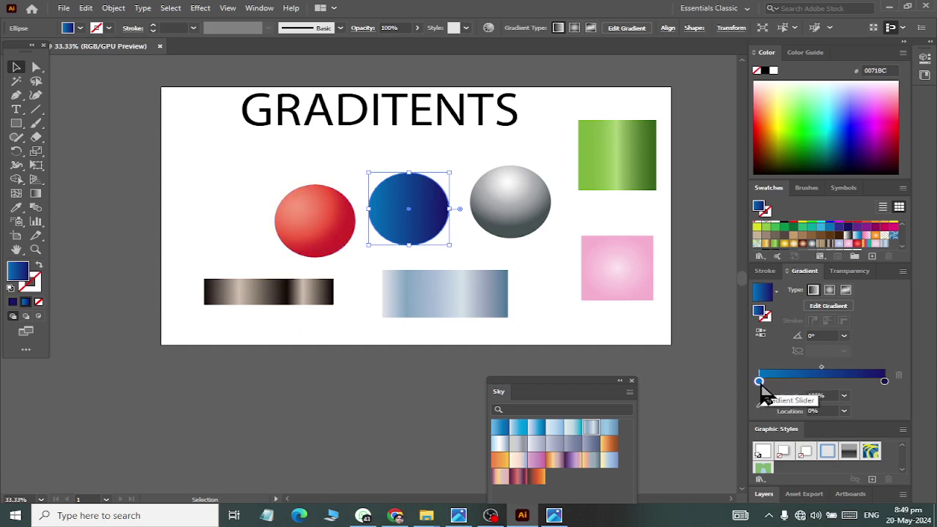
double_click(760, 381)
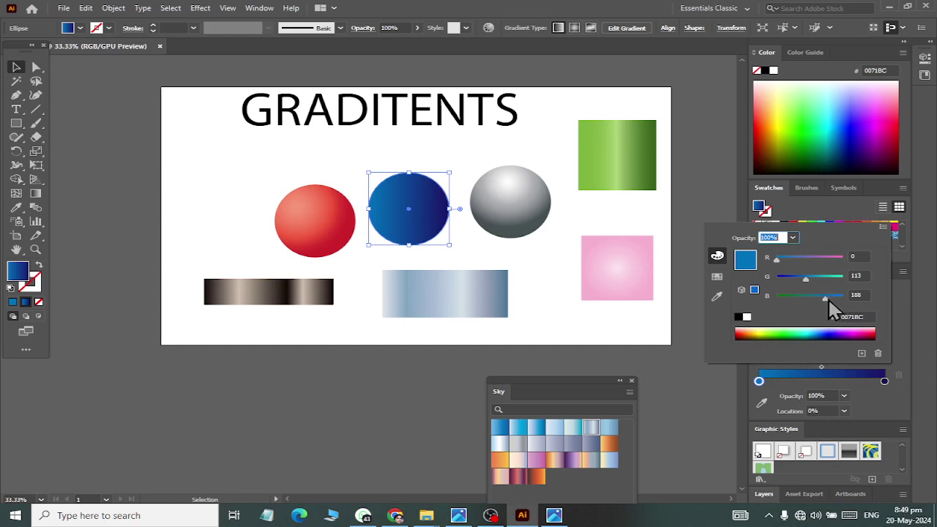
left_click_drag(825, 299, 836, 298)
left_click_drag(804, 279, 812, 281)
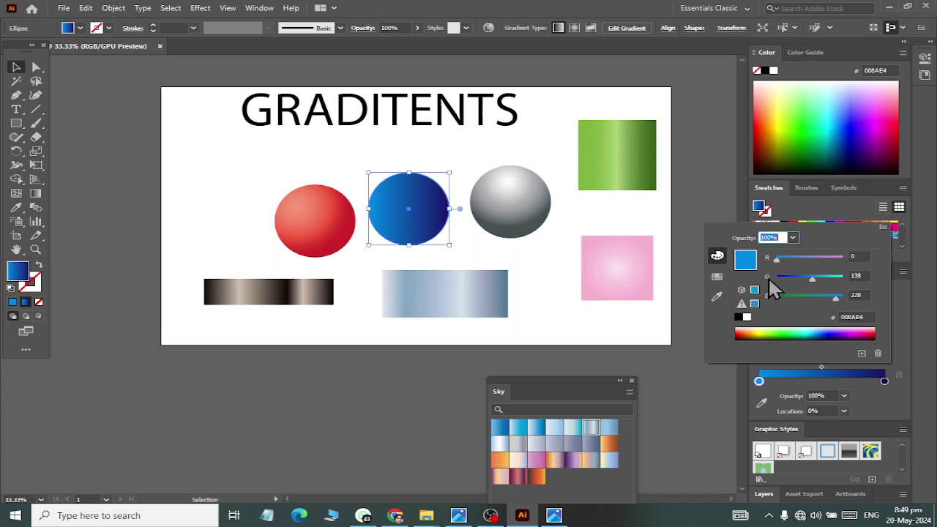
left_click(758, 401)
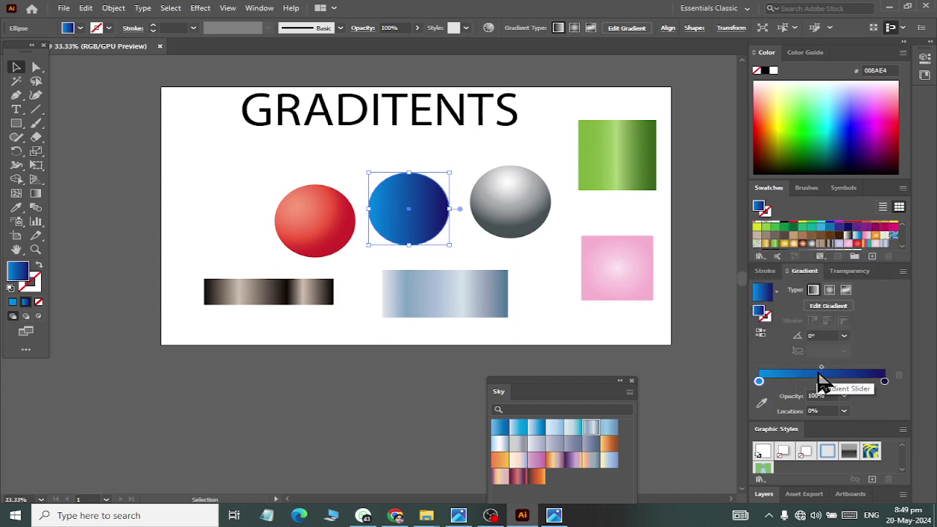
left_click_drag(821, 368, 804, 367)
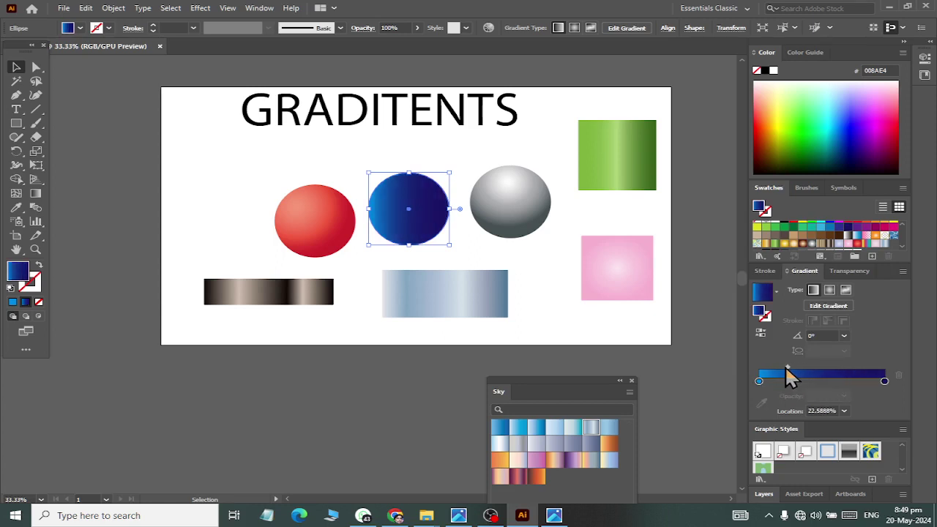
left_click_drag(789, 365, 821, 366)
Make the circle's gradient radial, dragged diagonally from bright blue upper-left to navy lower-right
left_click(35, 194)
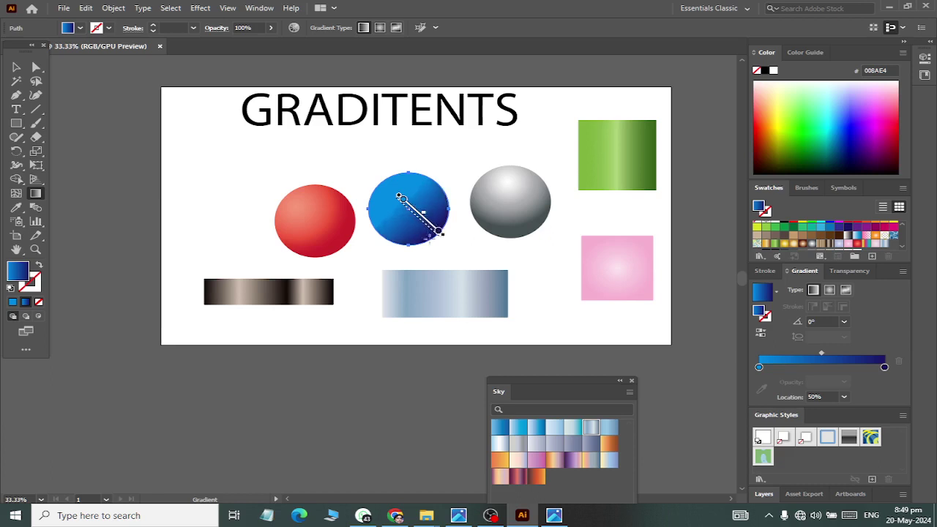
left_click_drag(422, 217, 448, 244)
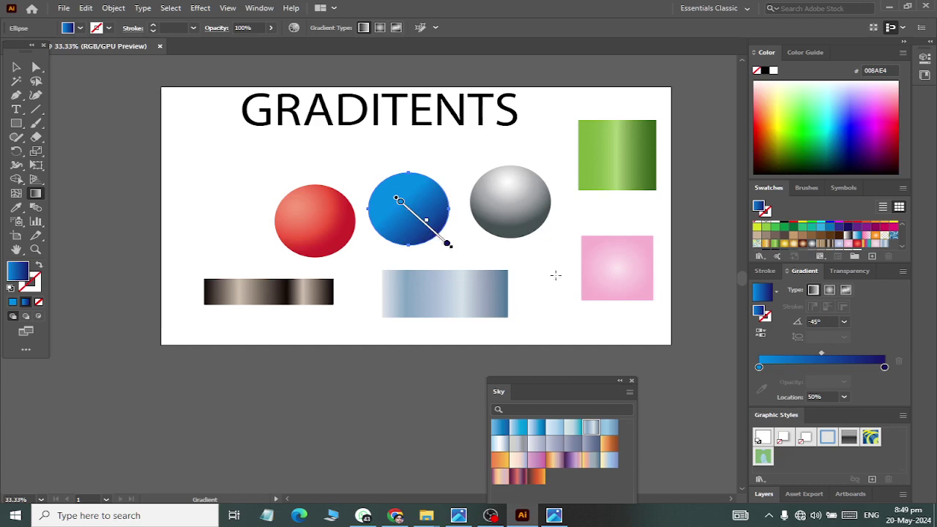
left_click(830, 291)
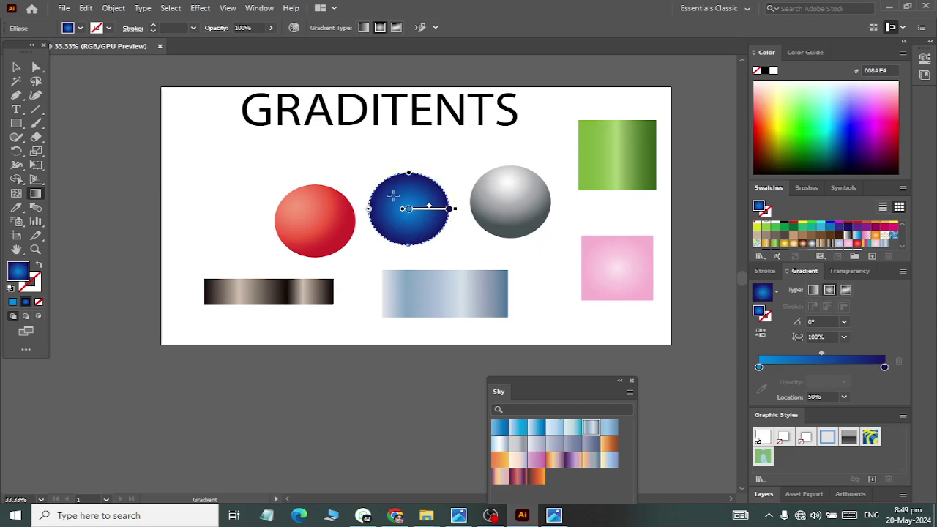
mouse_move(396, 198)
left_mouse_down()
mouse_move(438, 236)
mouse_move(431, 230)
left_mouse_up()
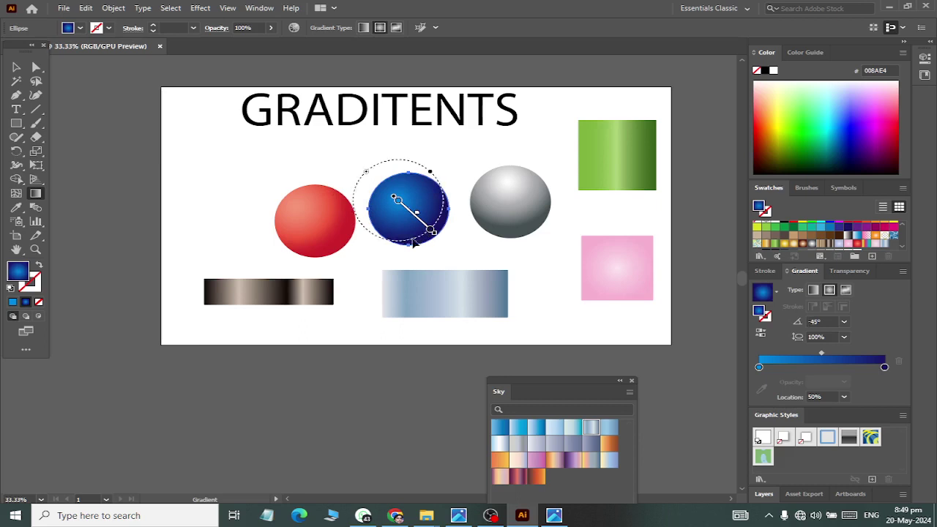
left_click(16, 67)
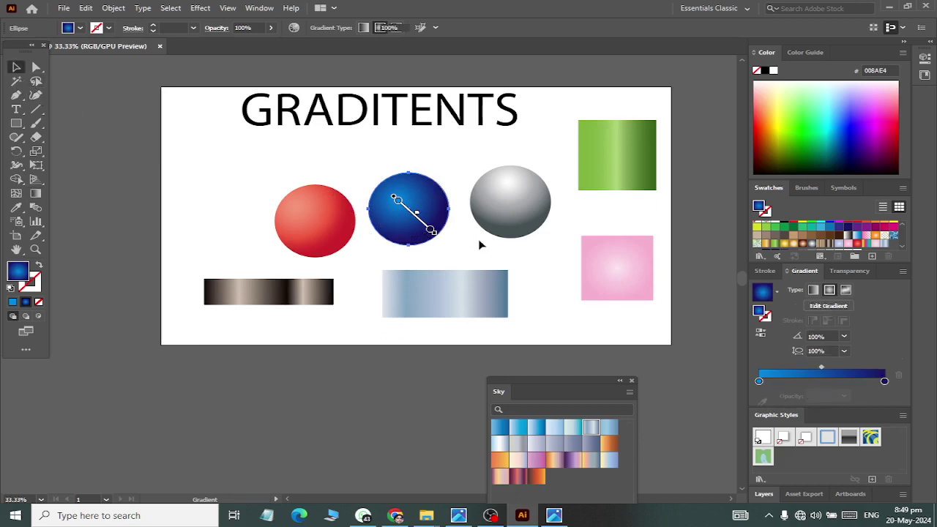
left_click(483, 261)
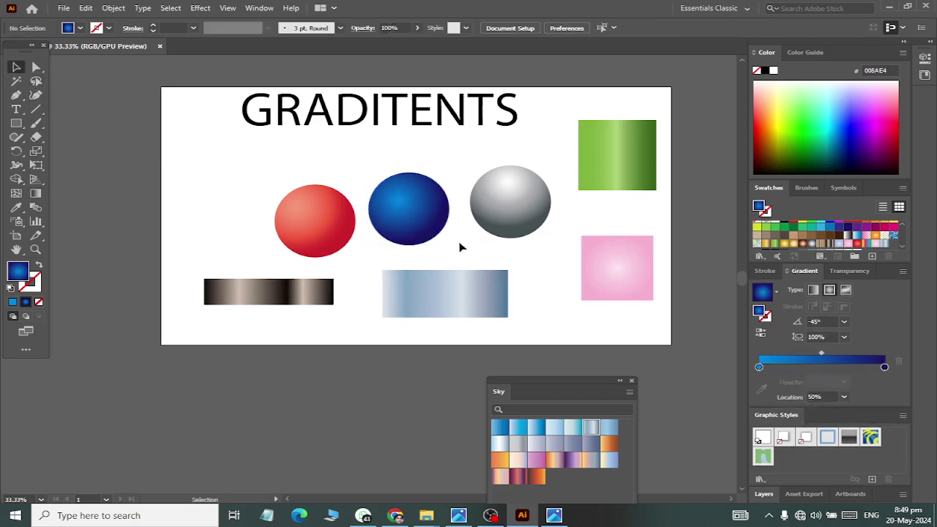
Drop the crimson swatch onto the bottom-left rectangle's gradient slider as a new middle stop
left_click(302, 298)
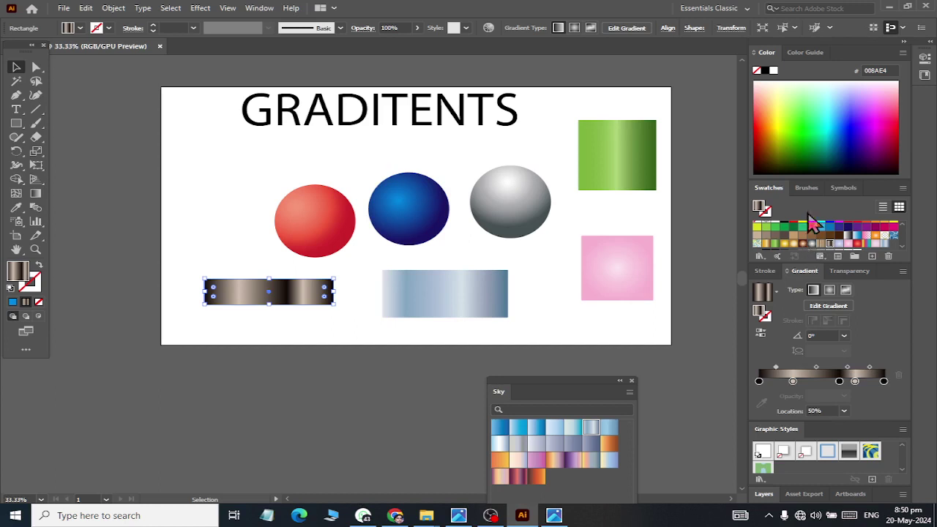
left_click_drag(782, 180, 783, 132)
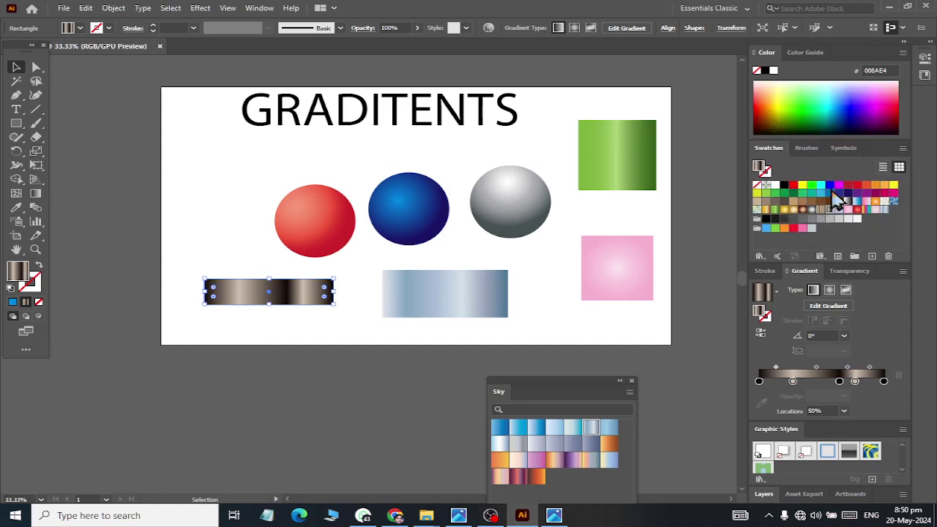
mouse_move(848, 184)
left_mouse_down()
mouse_move(826, 395)
mouse_move(822, 384)
left_mouse_up()
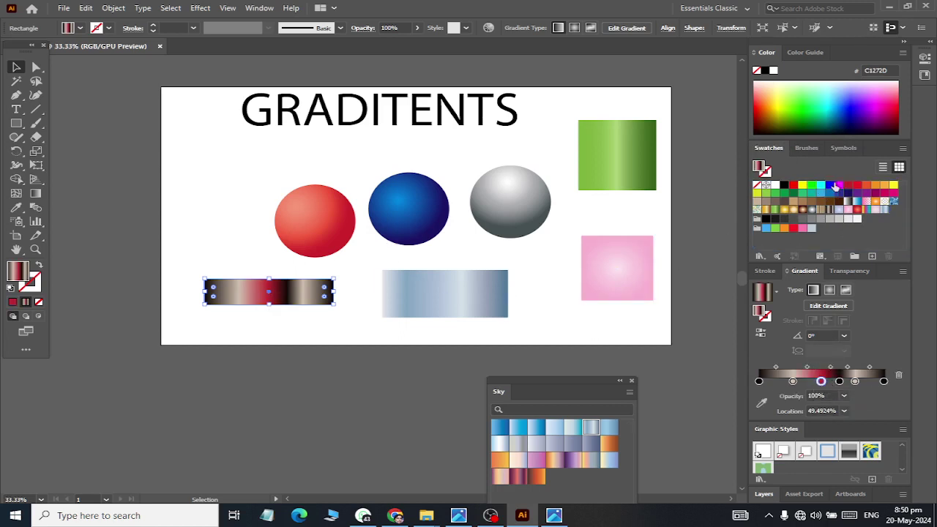
left_click(846, 186)
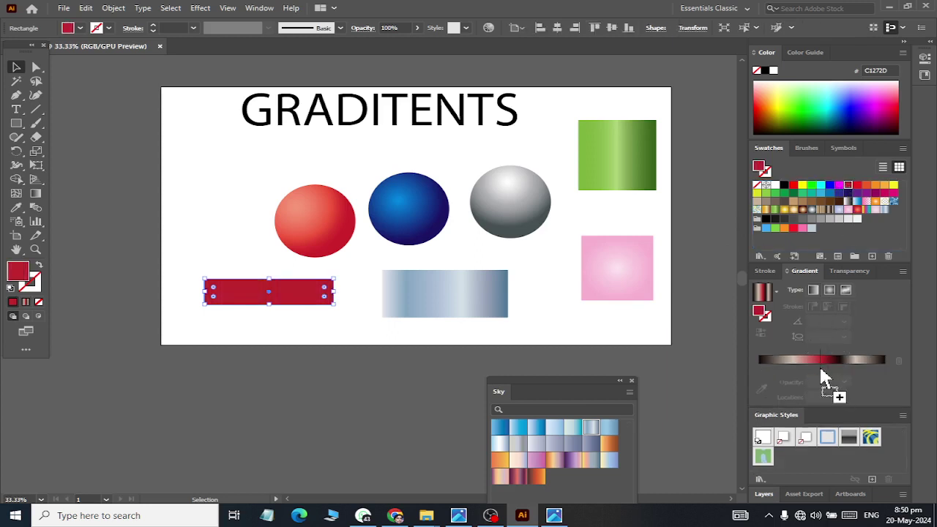
left_click(820, 362)
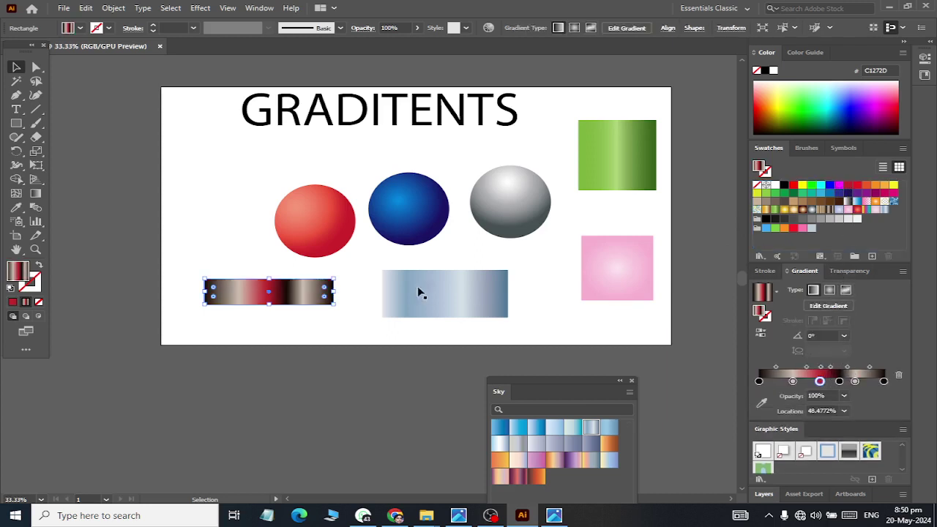
left_click(847, 186)
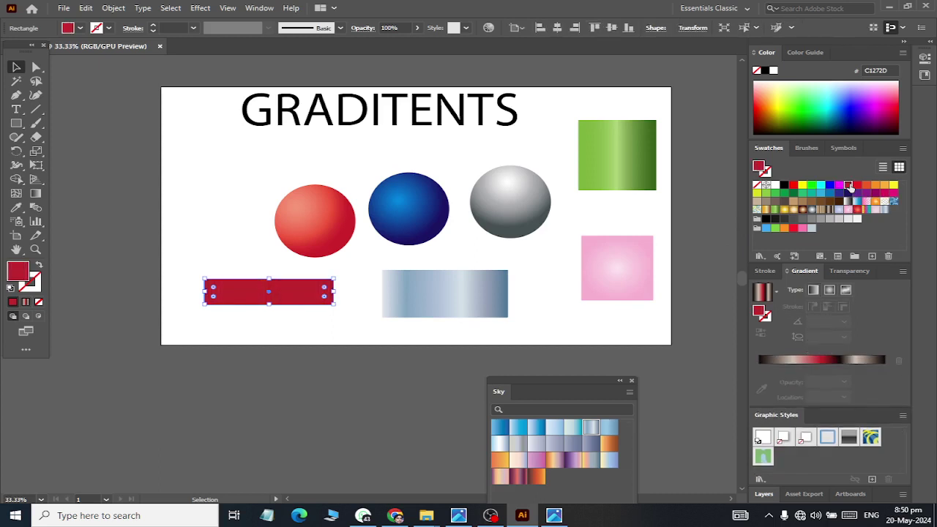
Check the gradient presets list and restore the rectangle's linear gradient fill
left_click(346, 313)
left_click(776, 292)
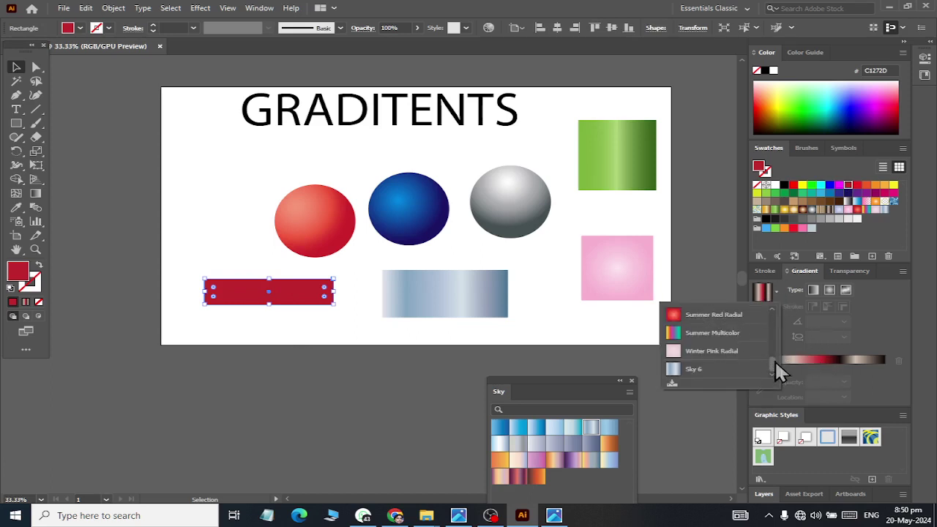
left_click_drag(775, 359, 773, 302)
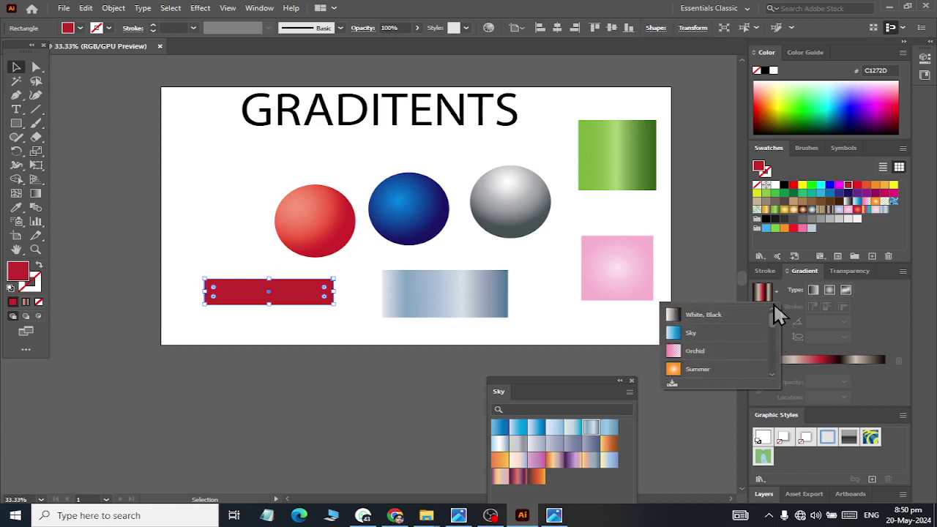
left_click(818, 321)
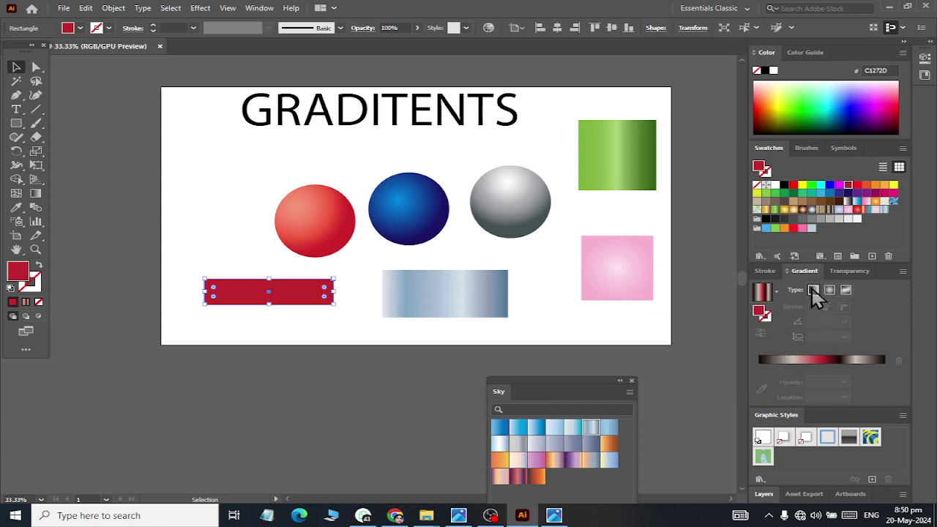
left_click(813, 290)
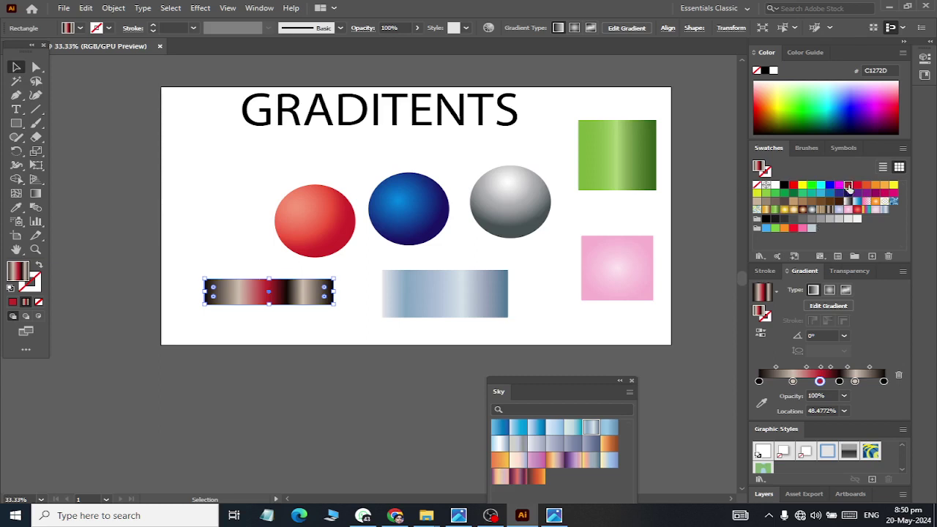
Reapply the multi-stop gradient and remove its light stop and black end stop
left_click(847, 186)
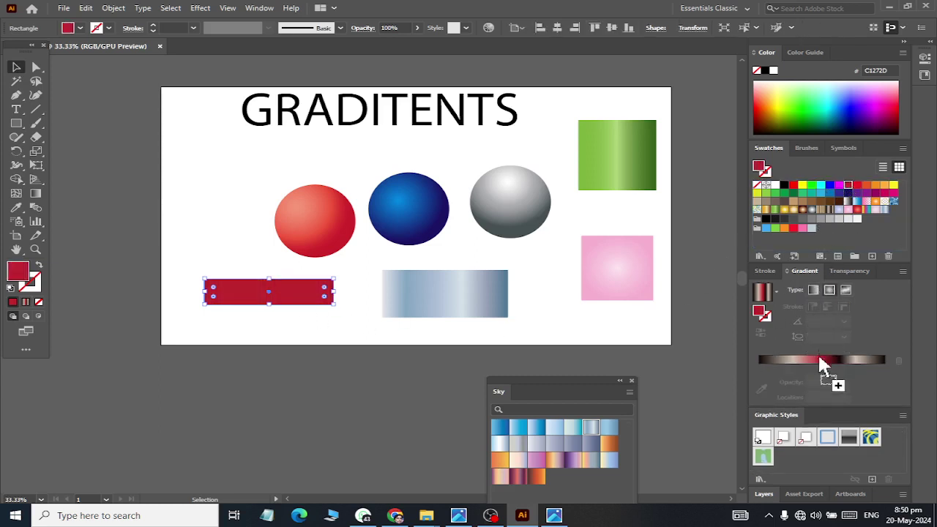
left_click(828, 359)
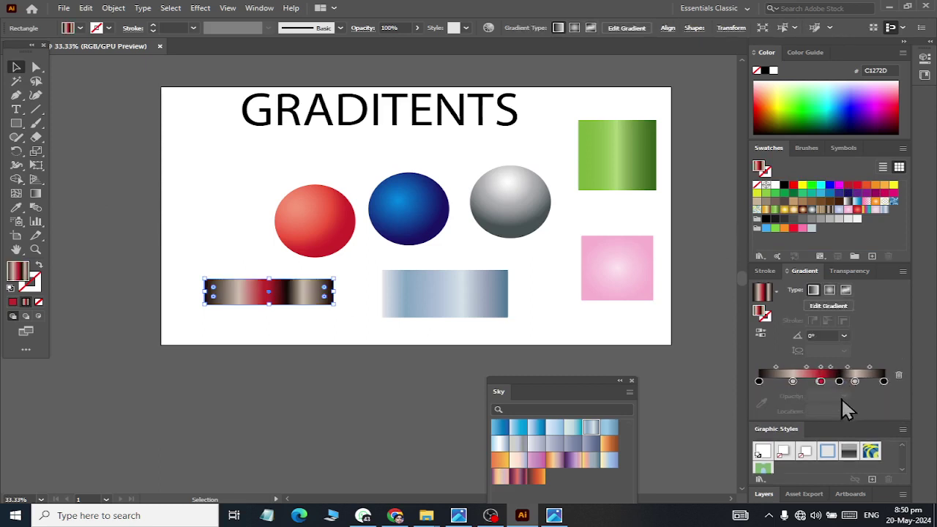
left_click_drag(855, 381, 864, 417)
left_click(884, 380)
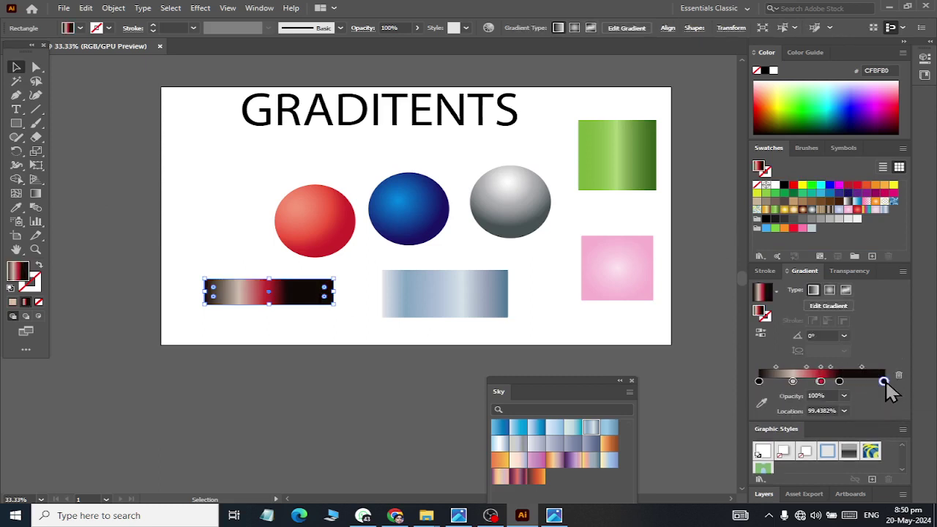
mouse_move(890, 379)
left_mouse_down()
mouse_move(841, 382)
mouse_move(836, 412)
left_mouse_up()
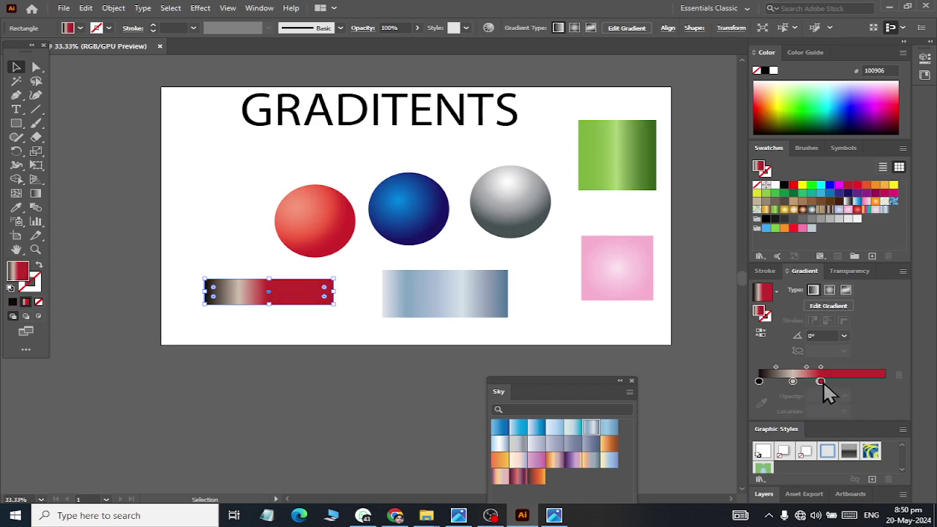
left_click(843, 382)
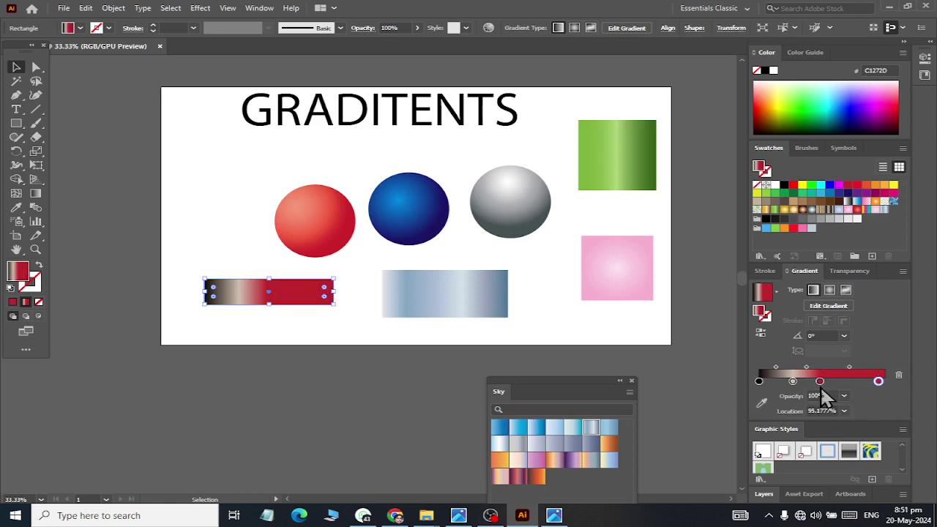
Clear the middle stops, add a red stop, and set the end stops at 0% and 100%
left_click_drag(820, 382, 819, 414)
left_click_drag(793, 382, 772, 402)
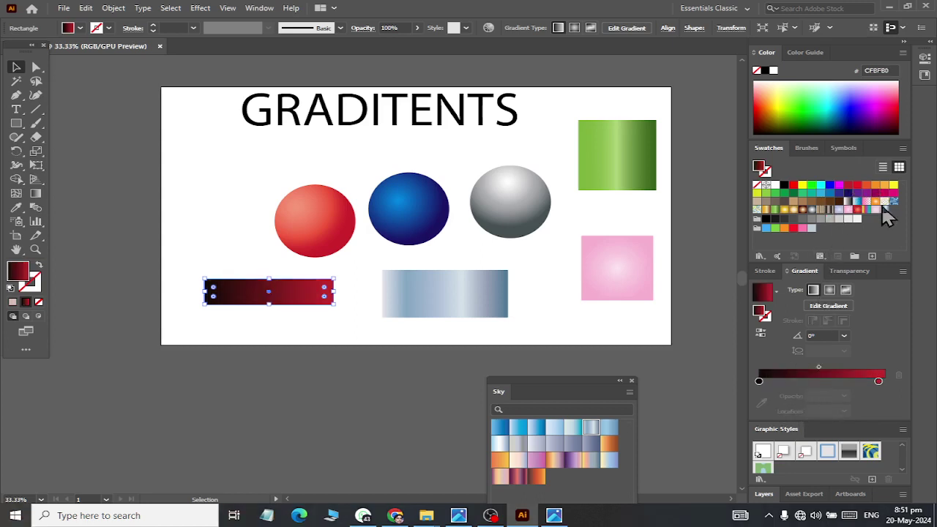
left_click_drag(858, 186, 769, 432)
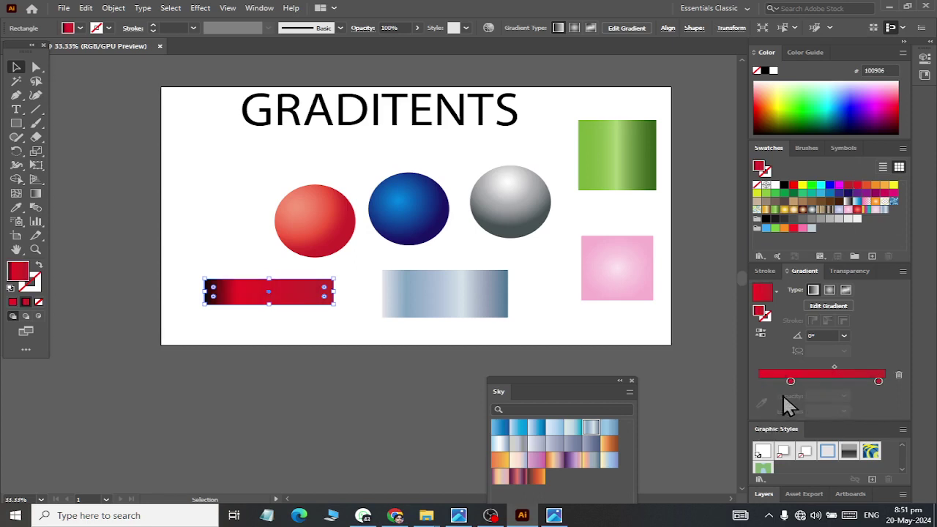
mouse_move(759, 381)
left_mouse_down()
mouse_move(792, 395)
mouse_move(758, 381)
left_mouse_up()
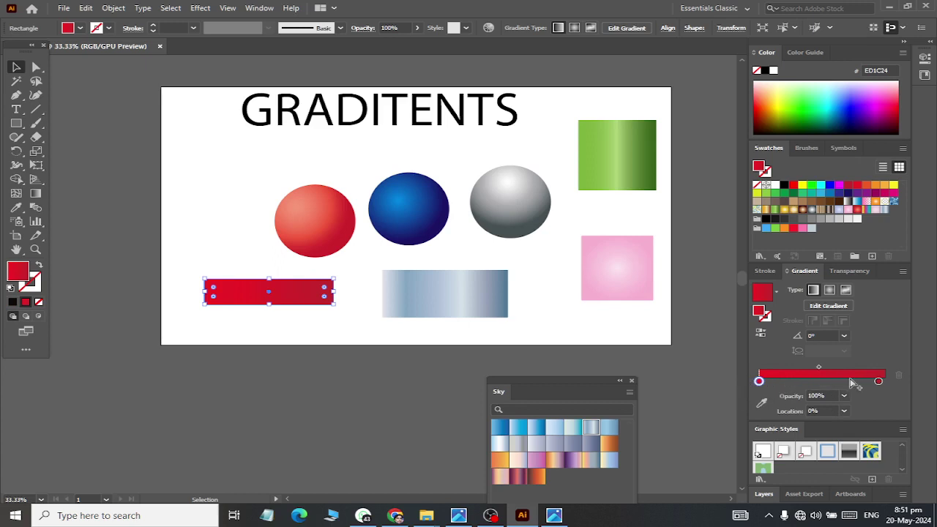
left_click_drag(878, 382, 885, 381)
Switch the left stop's colour sliders to HSB and raise its brightness to 100
left_click(759, 382)
double_click(758, 381)
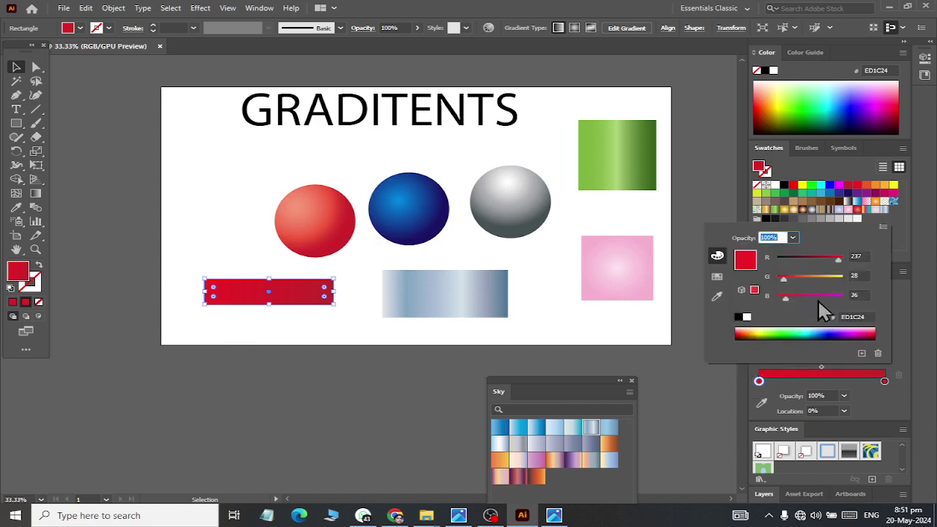
left_click(882, 226)
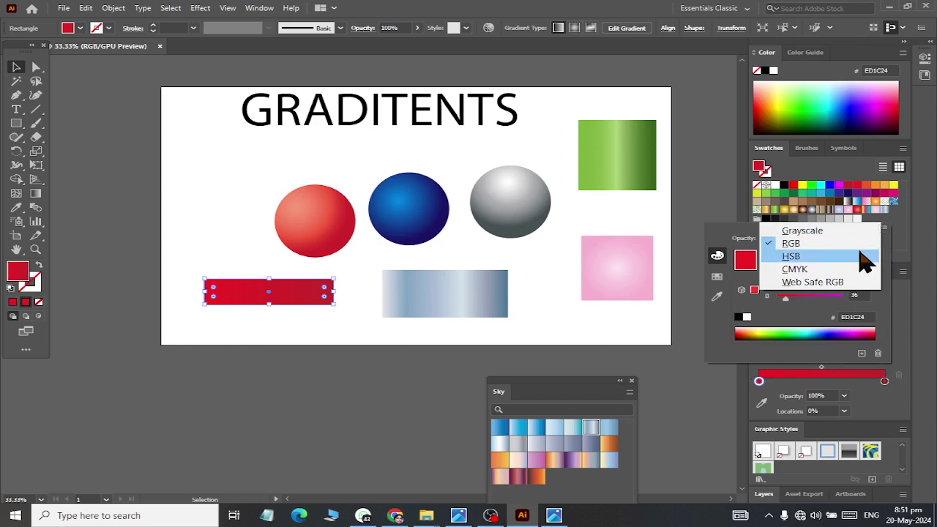
left_click(864, 258)
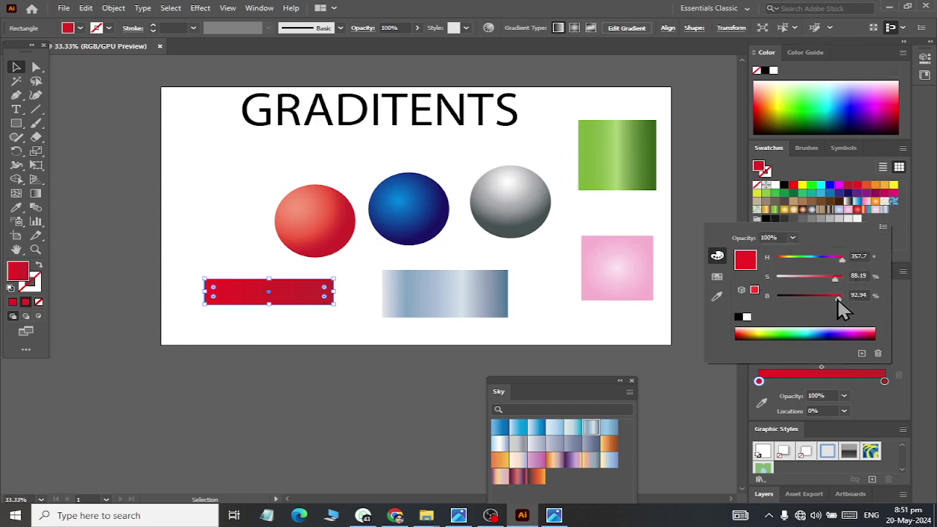
mouse_move(840, 299)
left_mouse_down()
mouse_move(848, 295)
mouse_move(822, 287)
left_mouse_up()
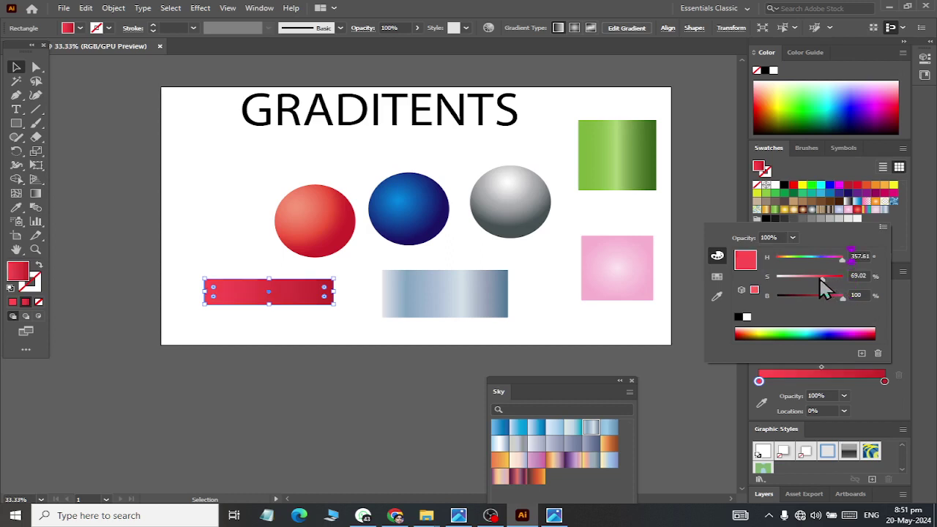
Darken the right stop to 100% saturation and 58.04% brightness in HSB
left_click(886, 381)
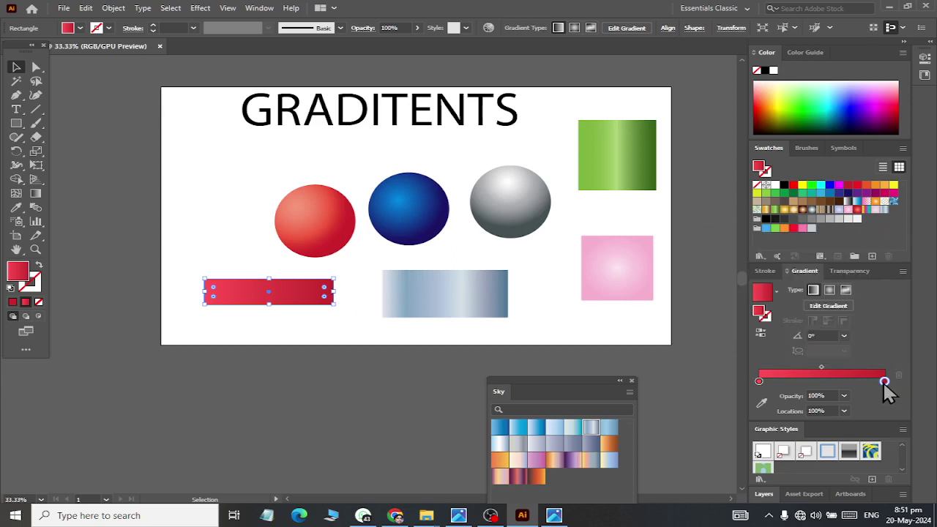
double_click(884, 382)
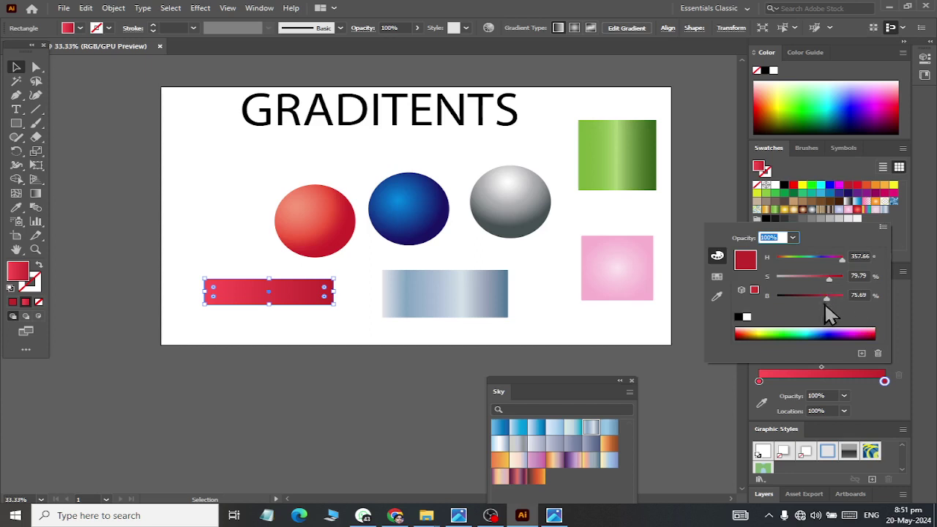
left_click(883, 226)
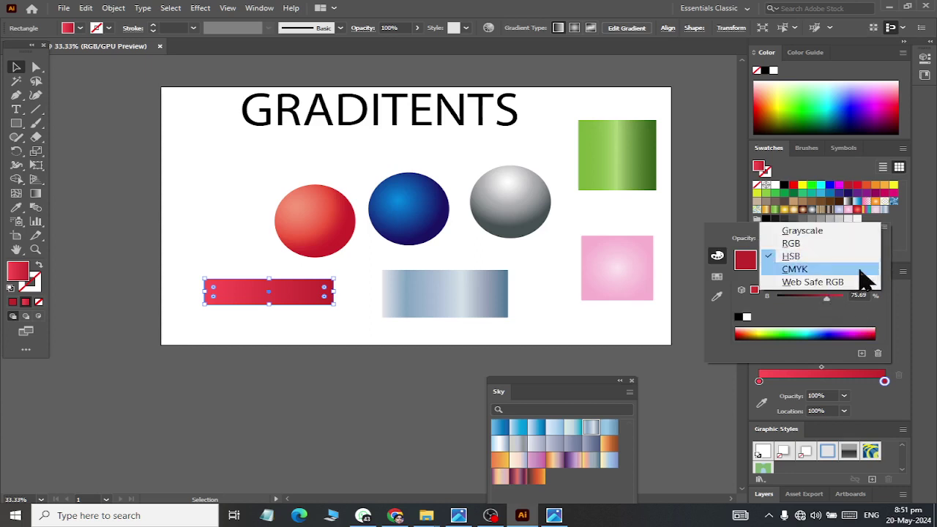
left_click(827, 312)
type("68")
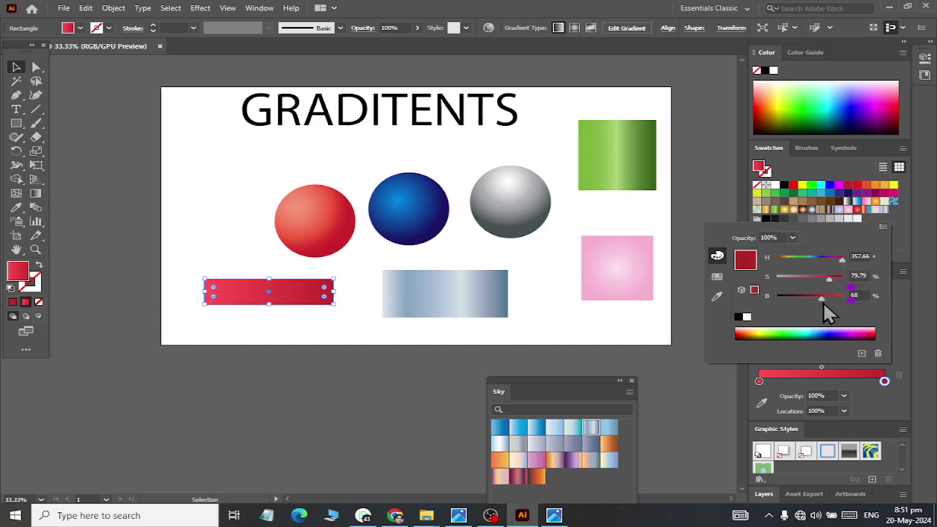
mouse_move(826, 299)
left_mouse_down()
mouse_move(849, 303)
mouse_move(815, 300)
left_mouse_up()
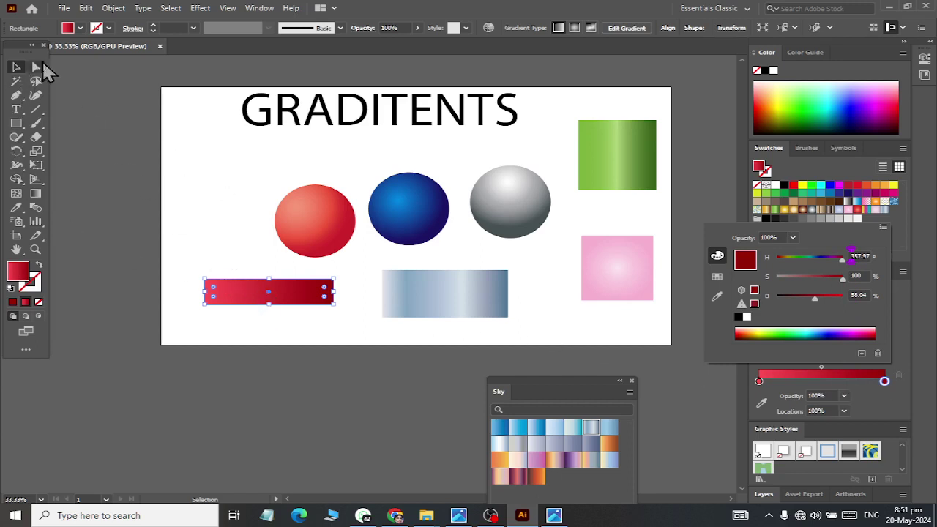
left_click(18, 67)
scroll(245, 309, "up", 4)
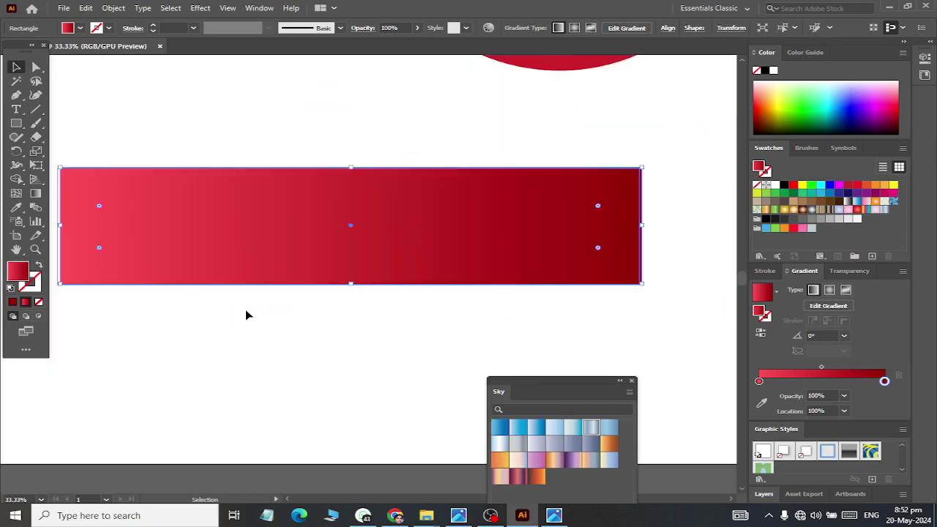
scroll(246, 309, "down", 1)
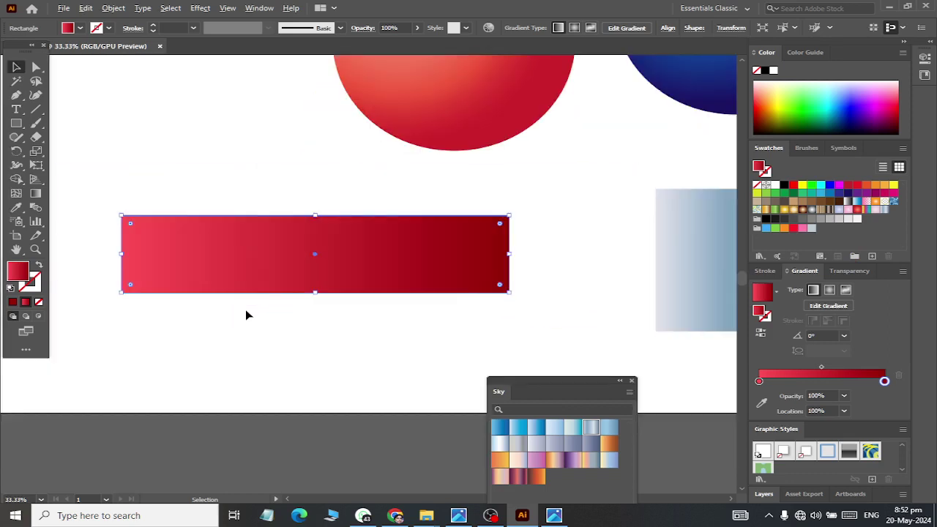
Try vertical and horizontal directions for the red rectangle's gradient with the Gradient tool
left_click(37, 194)
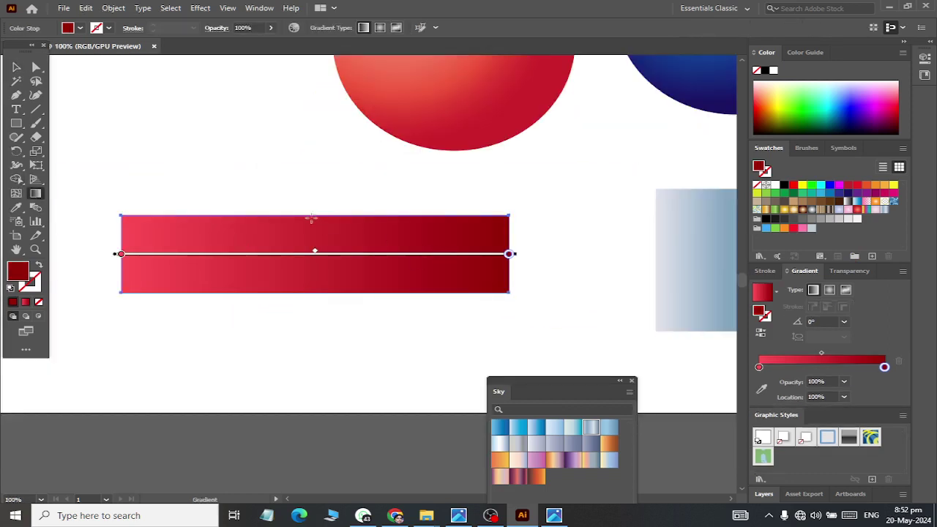
left_click_drag(309, 214, 315, 293)
left_click_drag(123, 255, 507, 254)
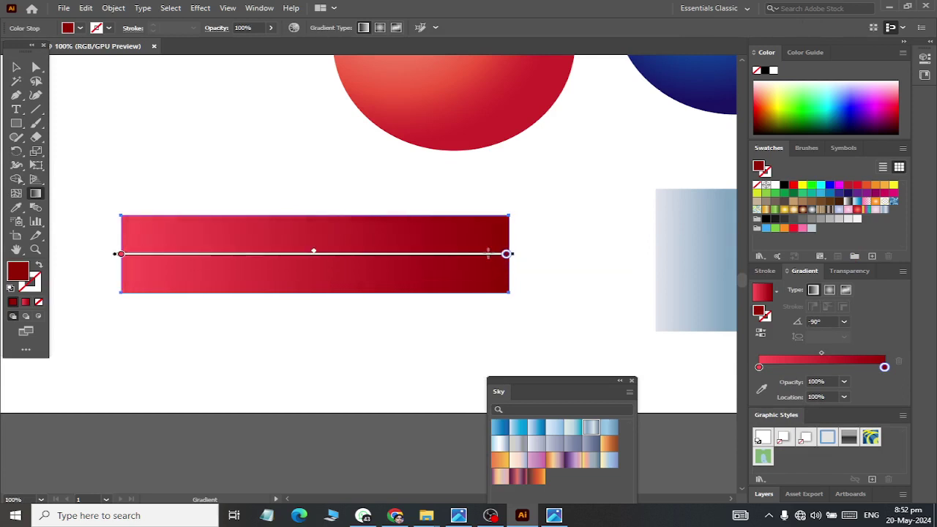
mouse_move(309, 218)
left_mouse_down()
mouse_move(315, 287)
mouse_move(290, 216)
left_mouse_up()
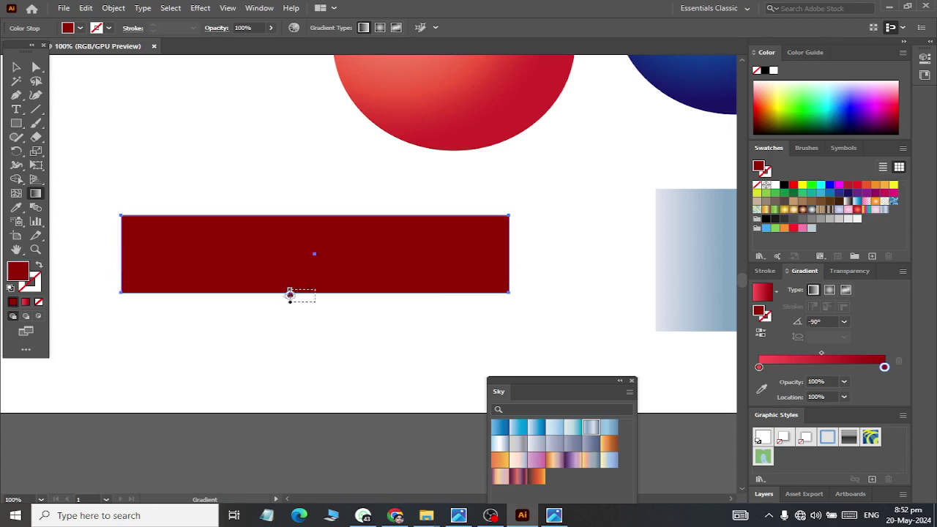
Redraw the gradient as a short, tight diagonal blend from bright red into dark maroon
left_click_drag(208, 177, 452, 352)
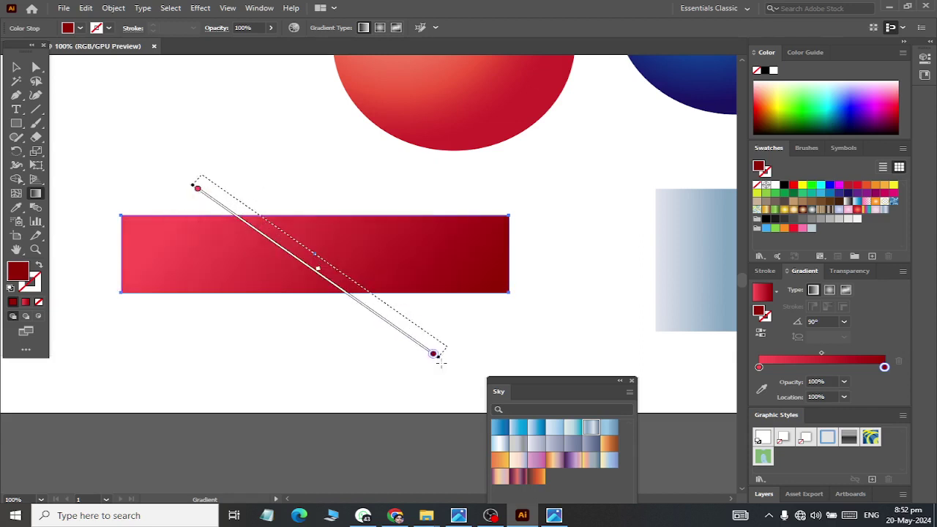
left_click_drag(236, 167, 278, 215)
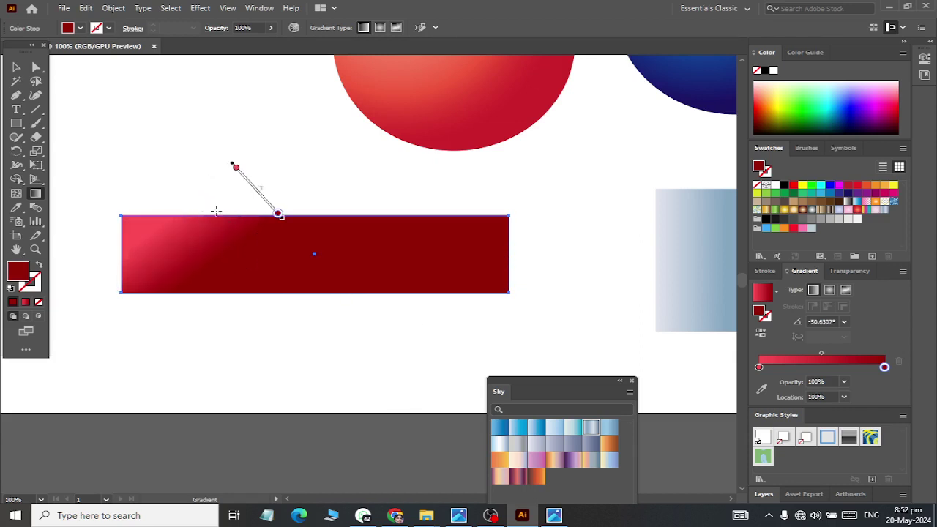
left_click_drag(216, 211, 276, 275)
left_click_drag(310, 226, 344, 268)
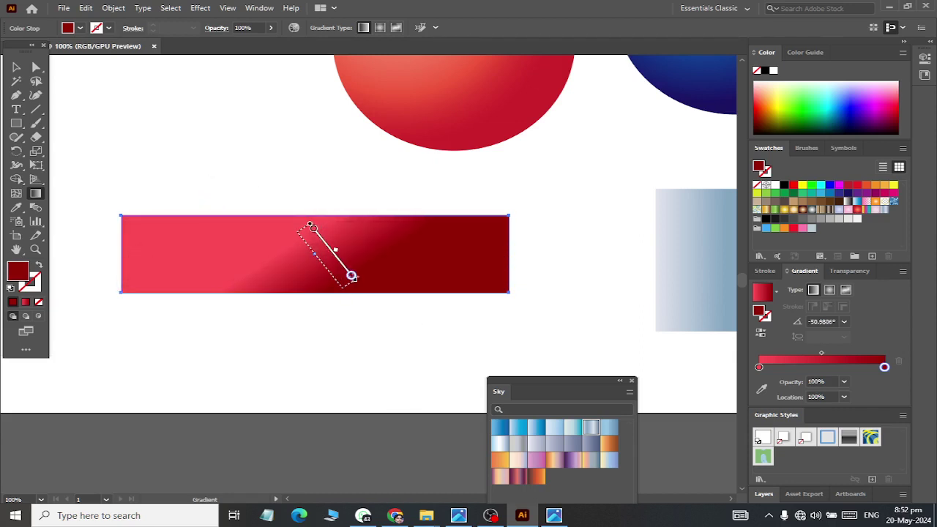
left_click_drag(298, 234, 332, 275)
left_click(16, 64)
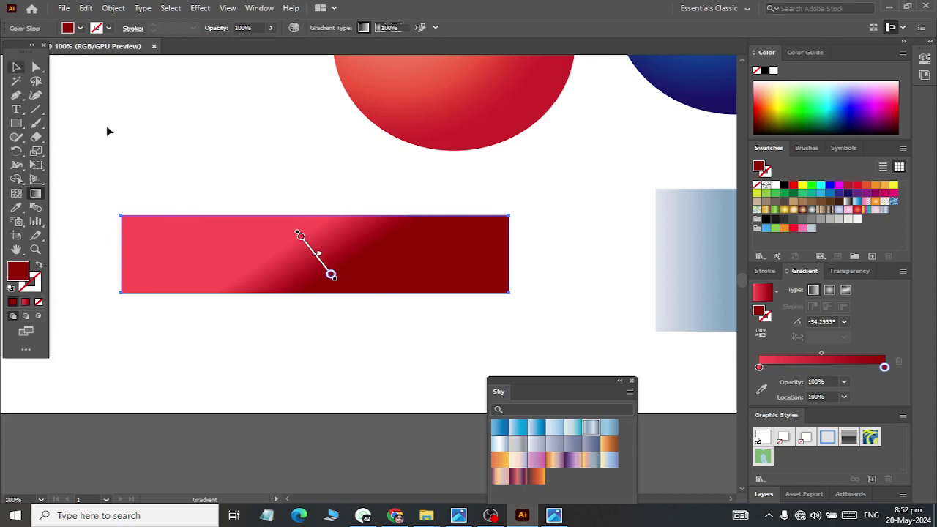
scroll(252, 215, "down", 2)
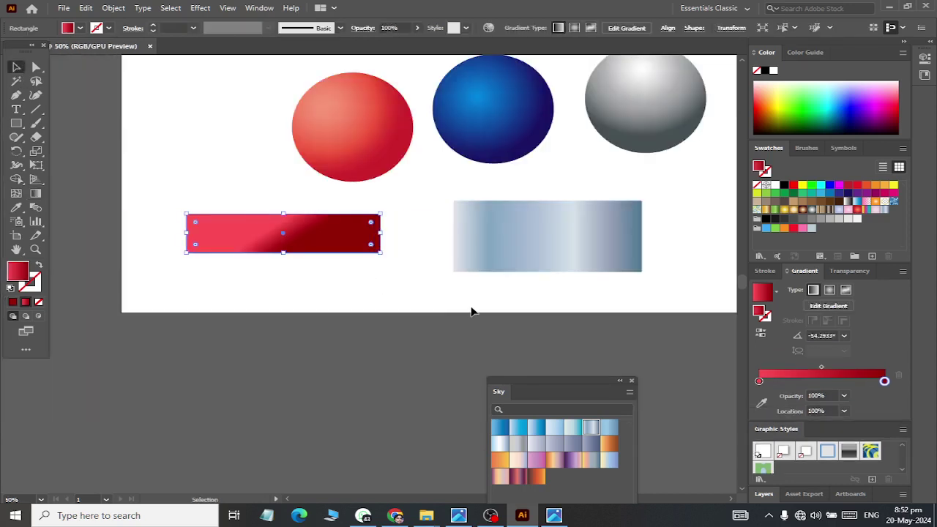
Draw a tall rectangle to the left of the red sphere
scroll(479, 298, "right", 3)
scroll(216, 212, "up", 2)
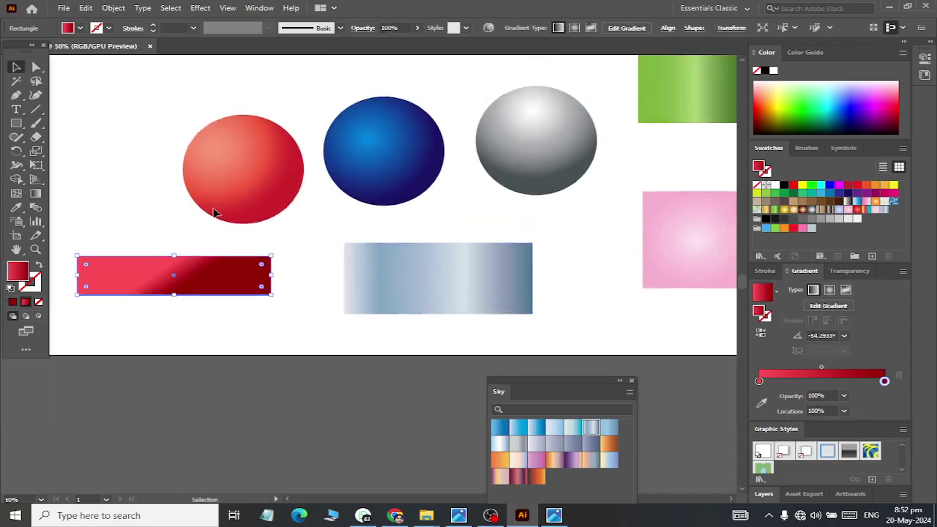
scroll(102, 190, "up", 2)
scroll(103, 190, "left", 3)
left_click(16, 123)
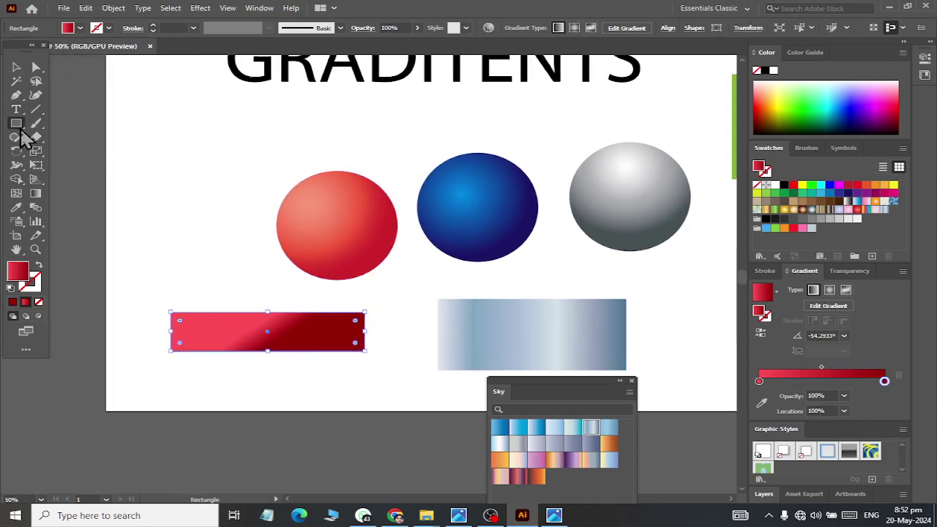
left_click_drag(140, 136, 246, 291)
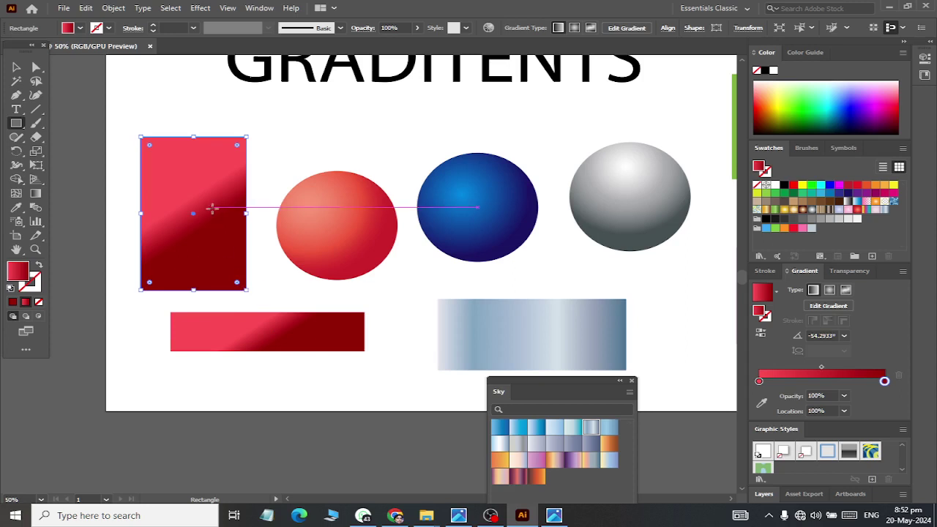
Add a light grey stop to the rectangle's gradient and remove the dark red stop
left_click(759, 383)
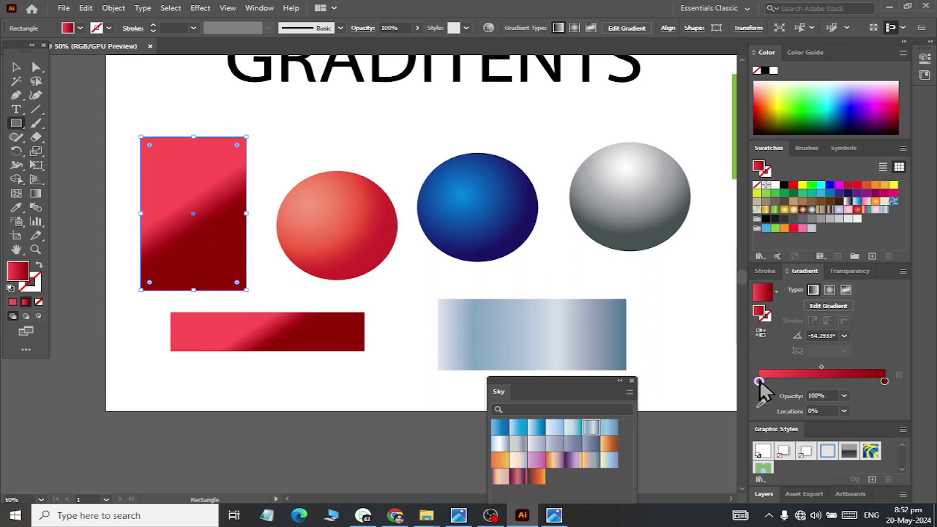
double_click(760, 381)
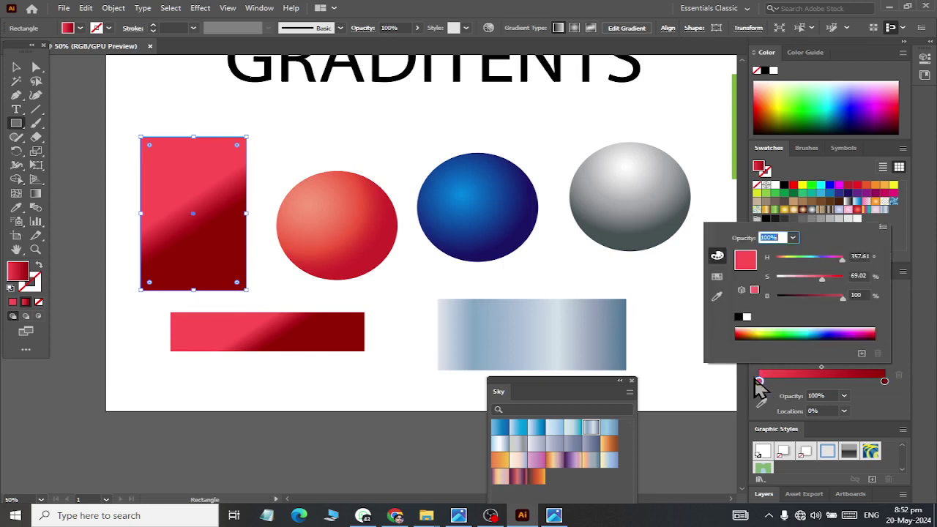
left_click(767, 381)
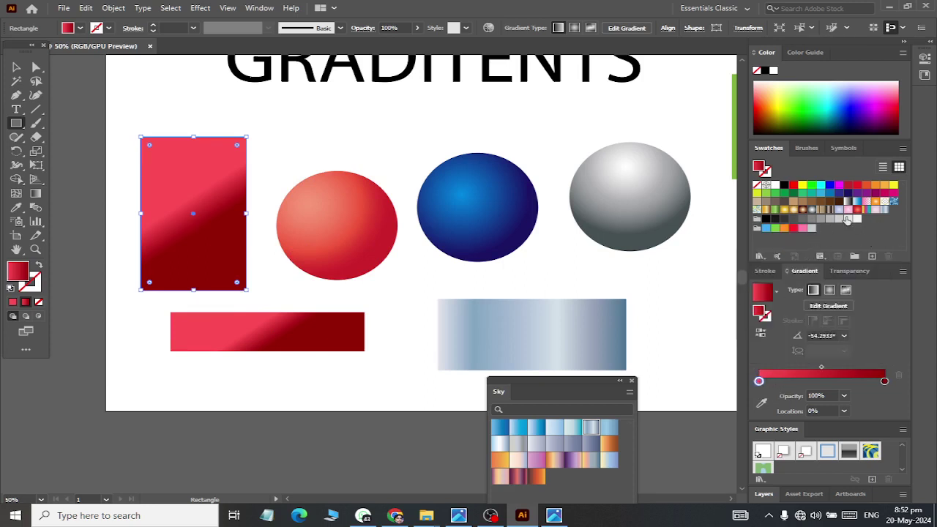
mouse_move(847, 220)
left_mouse_down()
mouse_move(780, 381)
mouse_move(837, 412)
left_mouse_up()
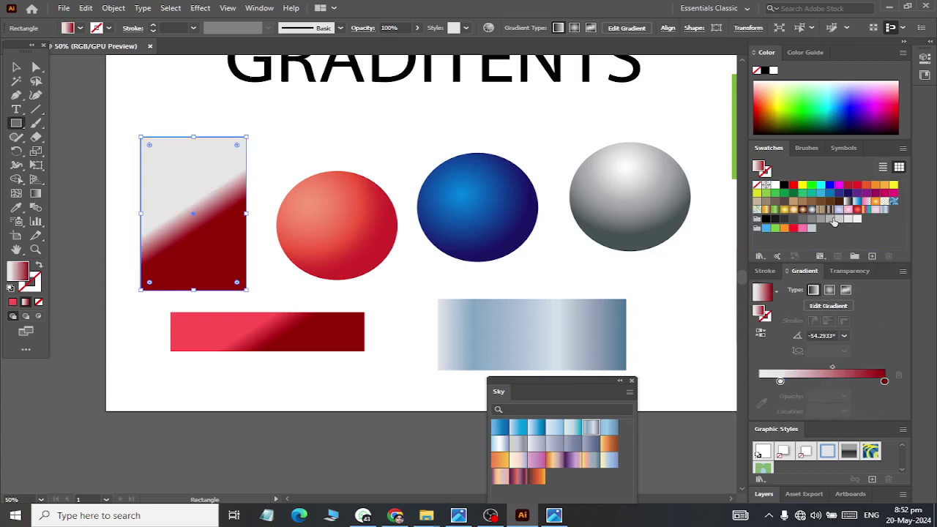
left_click_drag(836, 223, 818, 381)
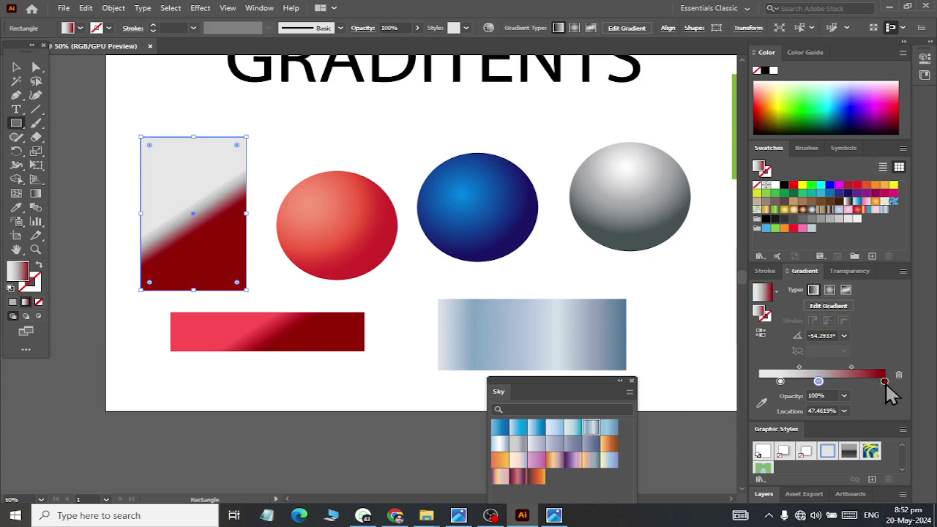
left_click_drag(884, 381, 889, 403)
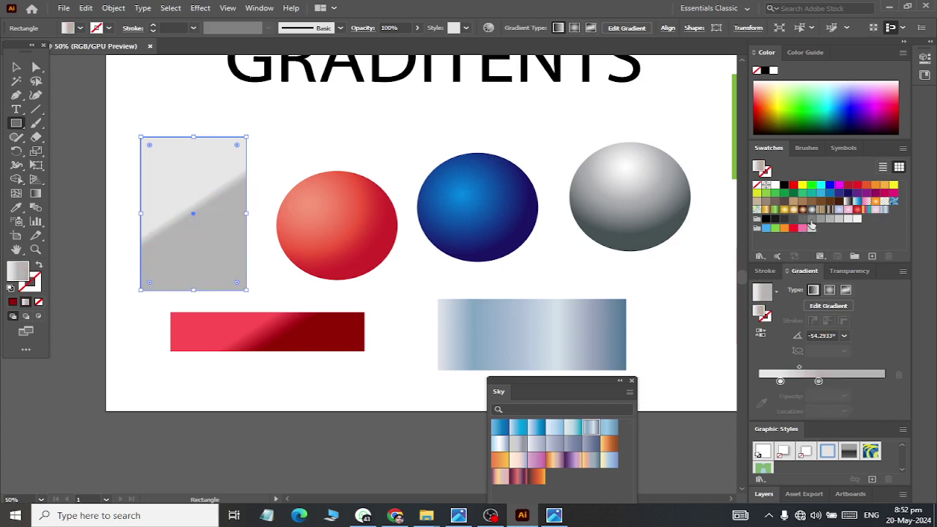
Add grey and dark charcoal stops, move the light stop to the start, and deselect
left_click_drag(811, 225, 843, 381)
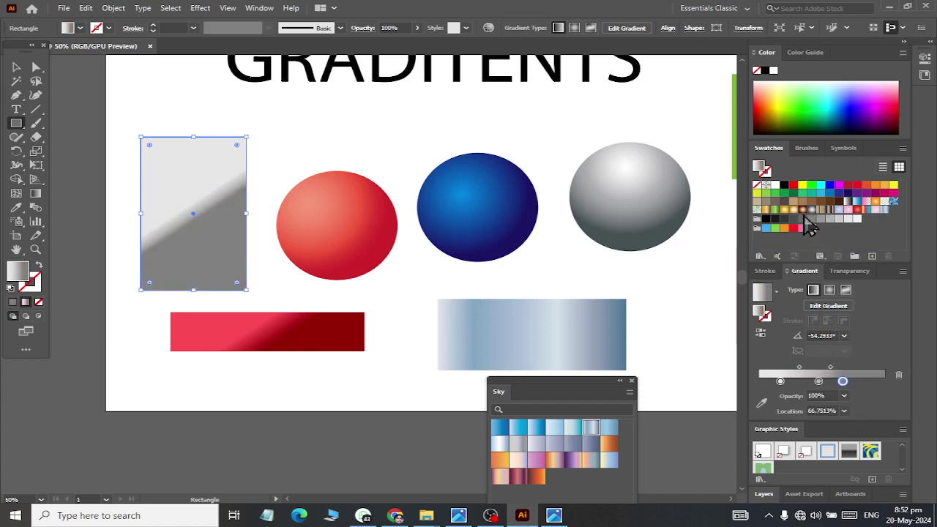
left_click_drag(784, 219, 880, 391)
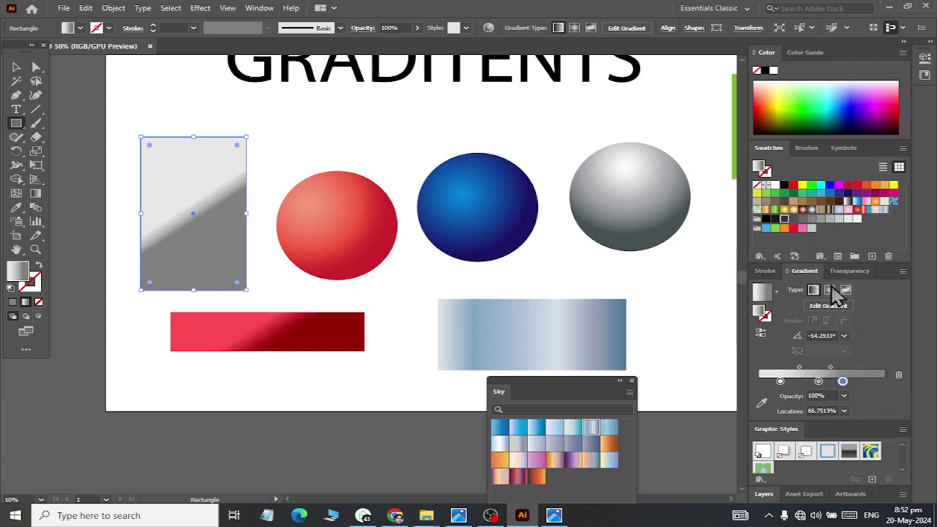
mouse_move(785, 219)
left_mouse_down()
mouse_move(872, 381)
mouse_move(885, 381)
left_mouse_up()
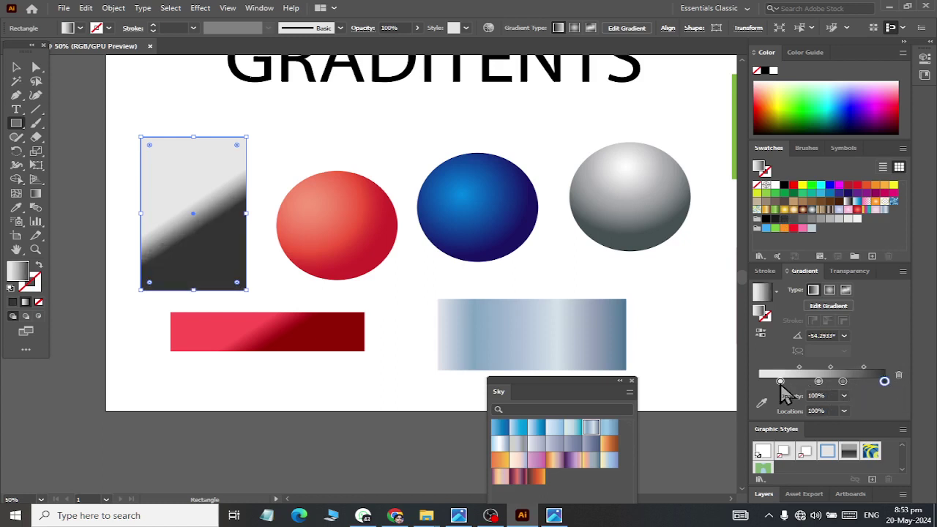
left_click_drag(780, 382, 759, 381)
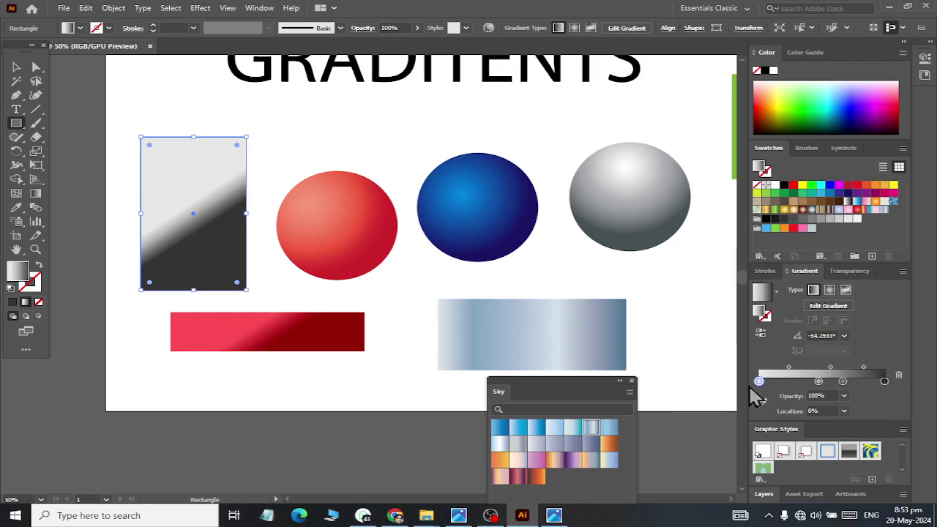
left_click_drag(818, 382, 809, 382)
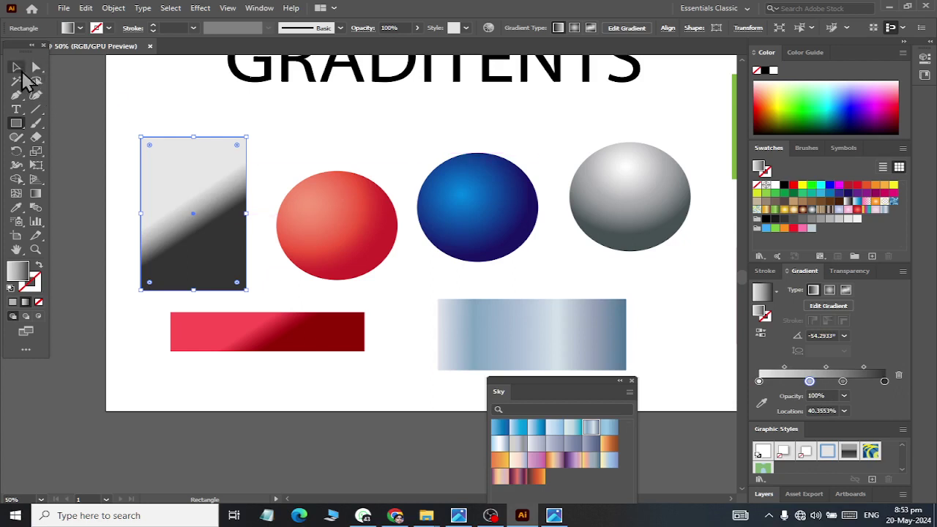
left_click(15, 69)
left_click(263, 133)
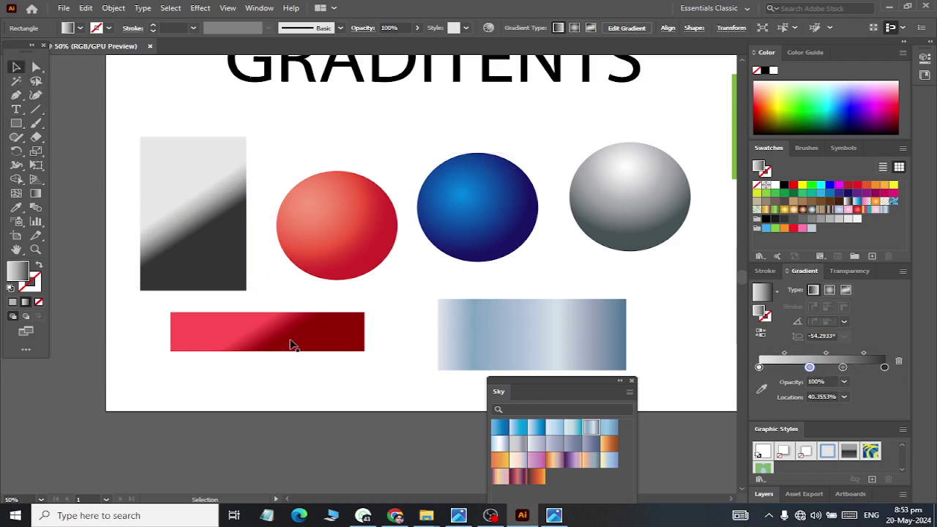
Copy the grey-to-black gradient from the grey rectangle onto the green rectangle with the Eyedropper
left_click(204, 266)
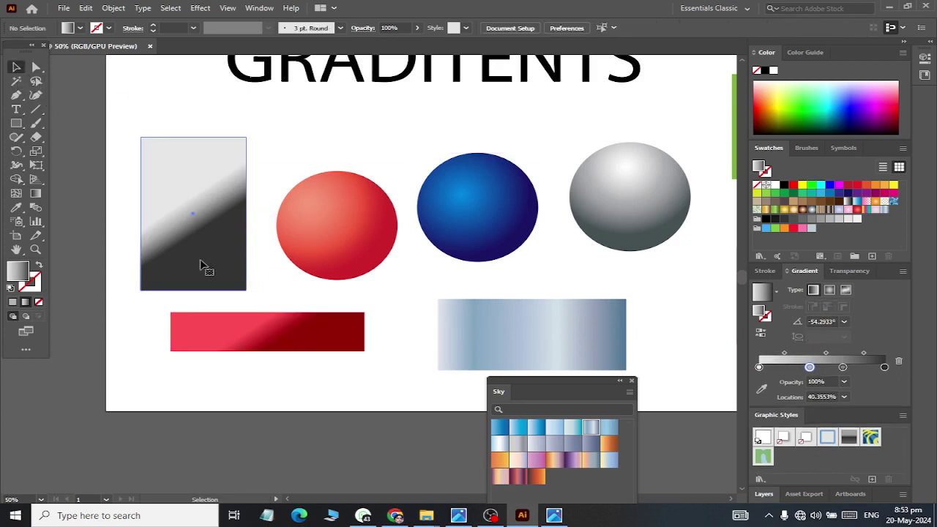
scroll(204, 266, "down", 2, "alt")
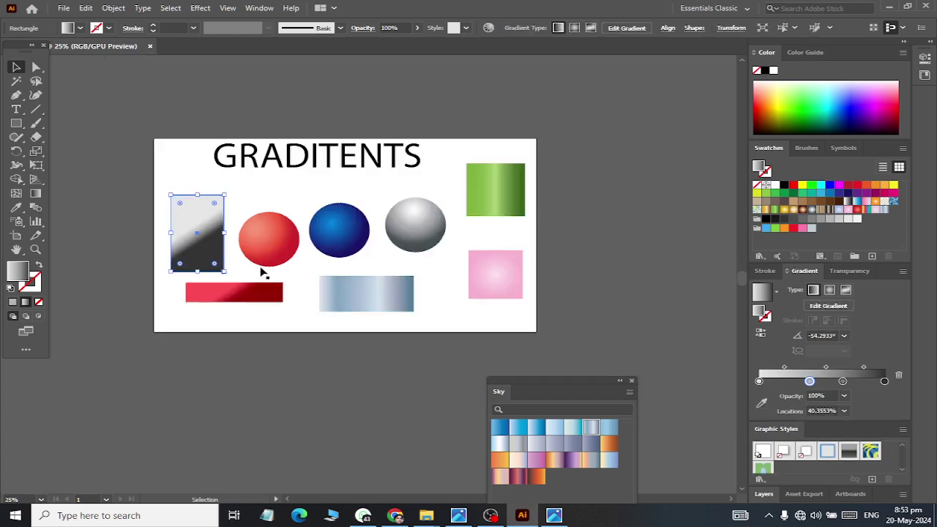
left_click(502, 203)
scroll(502, 187, "up", 1, "alt")
scroll(512, 175, "up", 2, "alt")
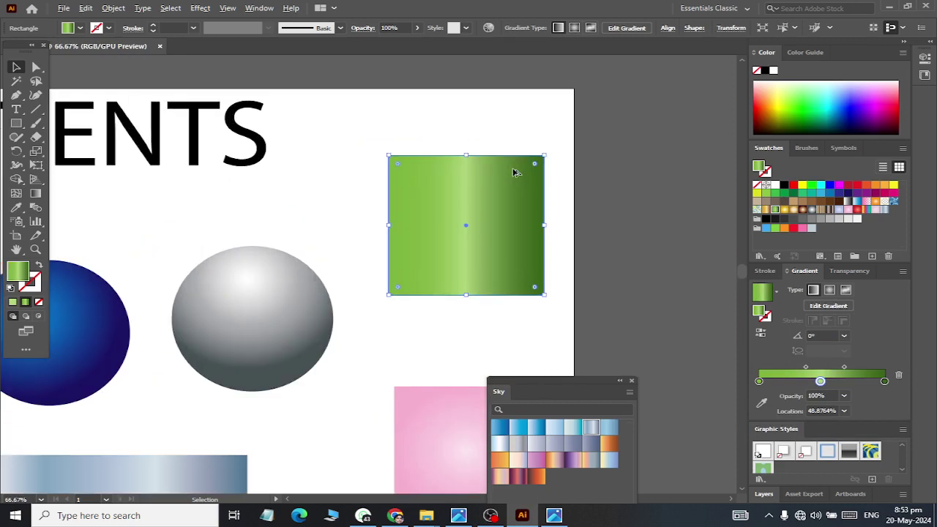
scroll(514, 172, "down", 1, "alt")
scroll(377, 228, "down", 1, "alt")
scroll(381, 225, "left", 3)
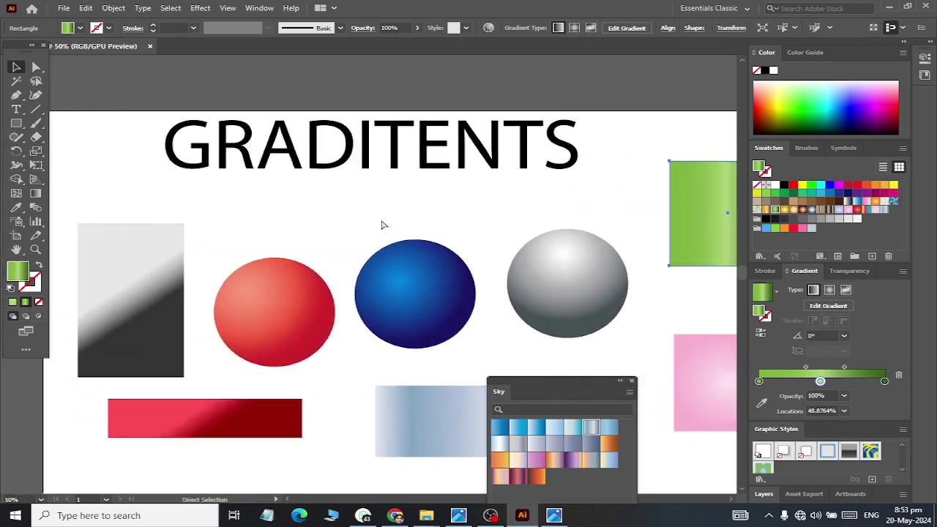
left_click(627, 227)
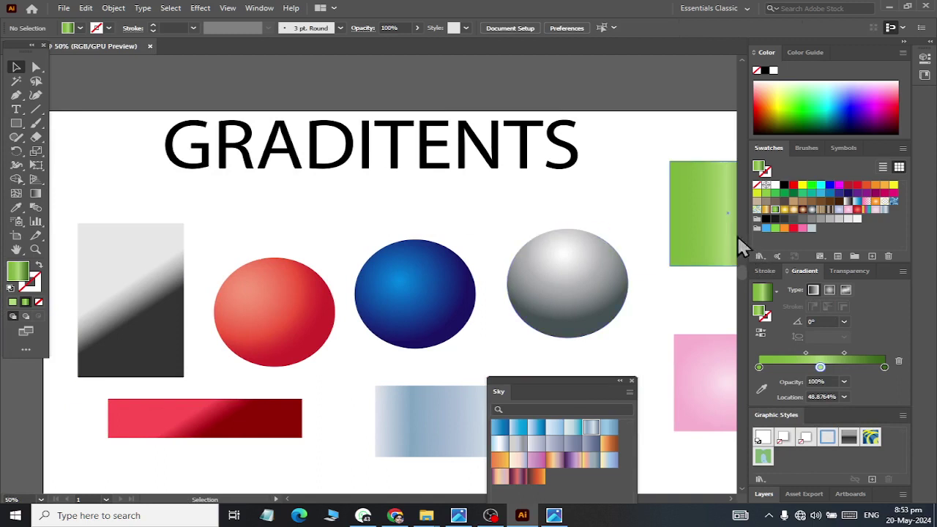
left_click(727, 227)
left_click(17, 209)
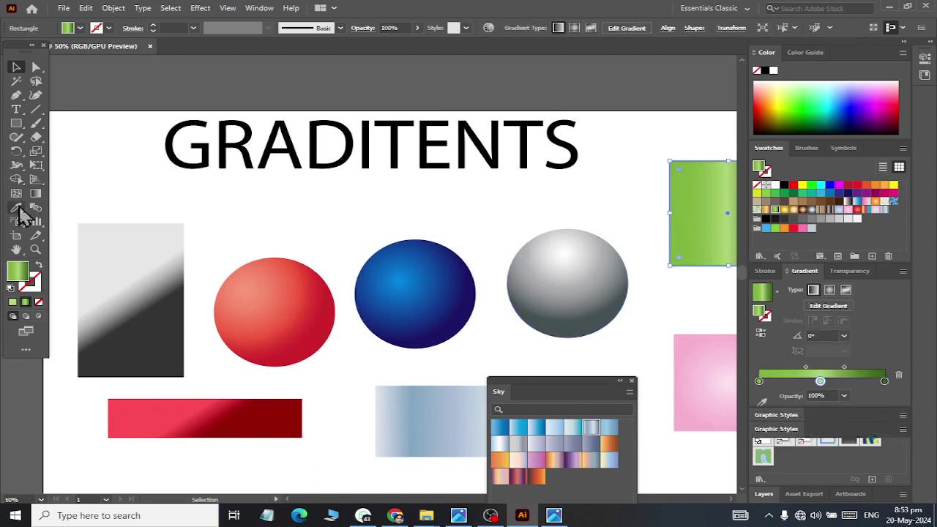
left_click(111, 265)
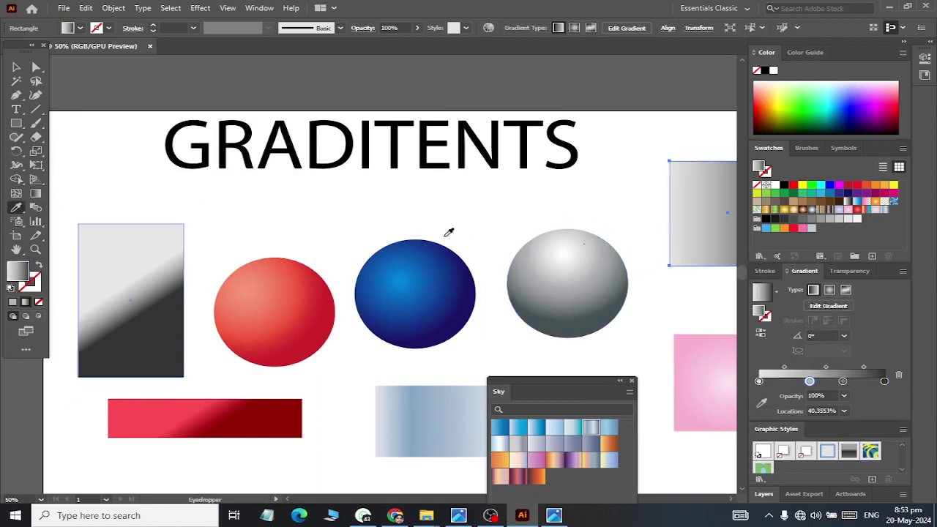
Drag the gradient rectangle's bottom-middle handle down so it is about 305 px tall
scroll(442, 234, "down", 2)
scroll(566, 219, "up", 3)
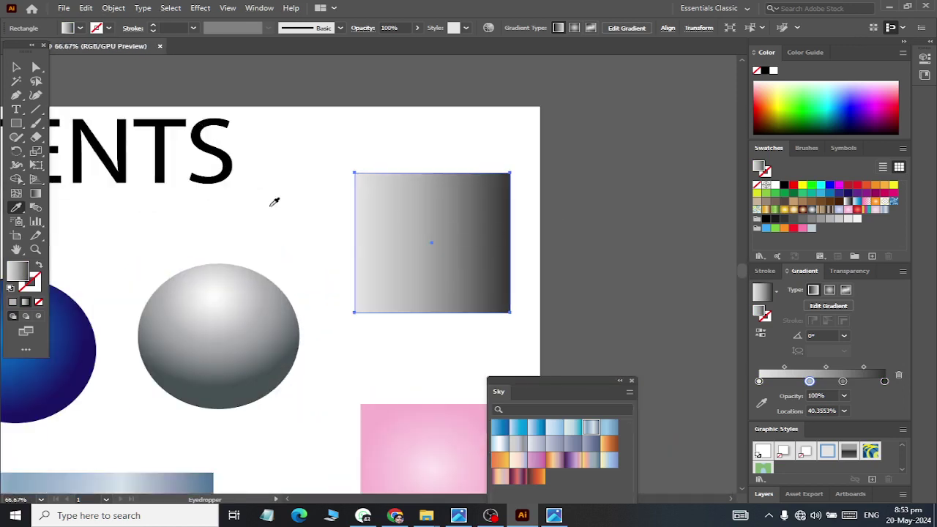
left_click(16, 66)
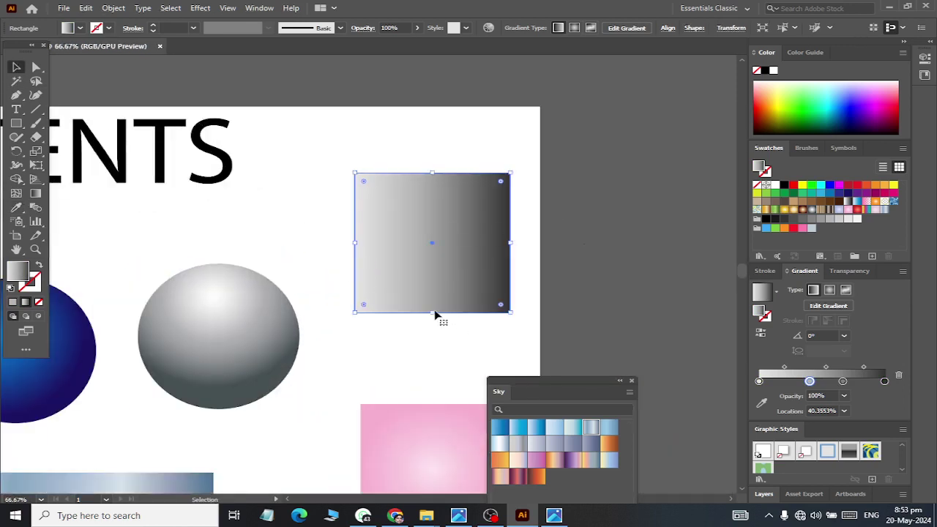
left_click_drag(432, 313, 432, 378)
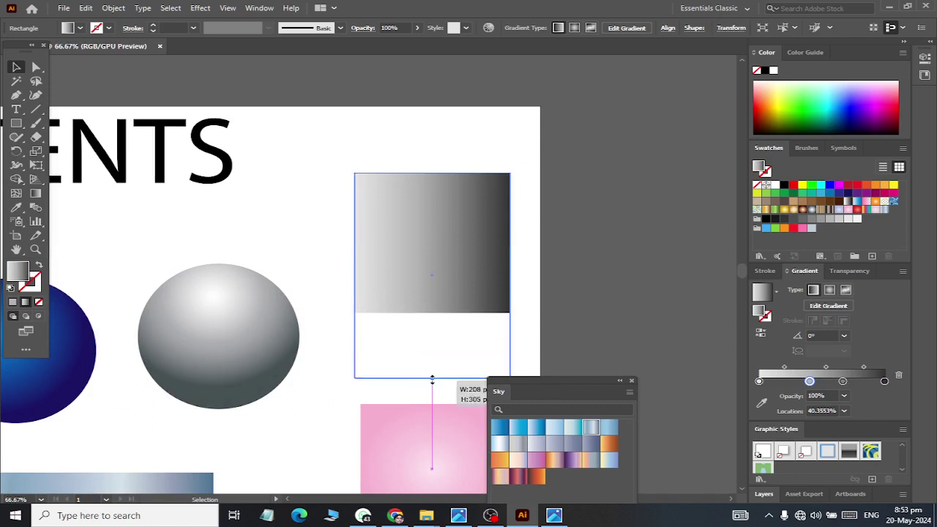
left_click(36, 193)
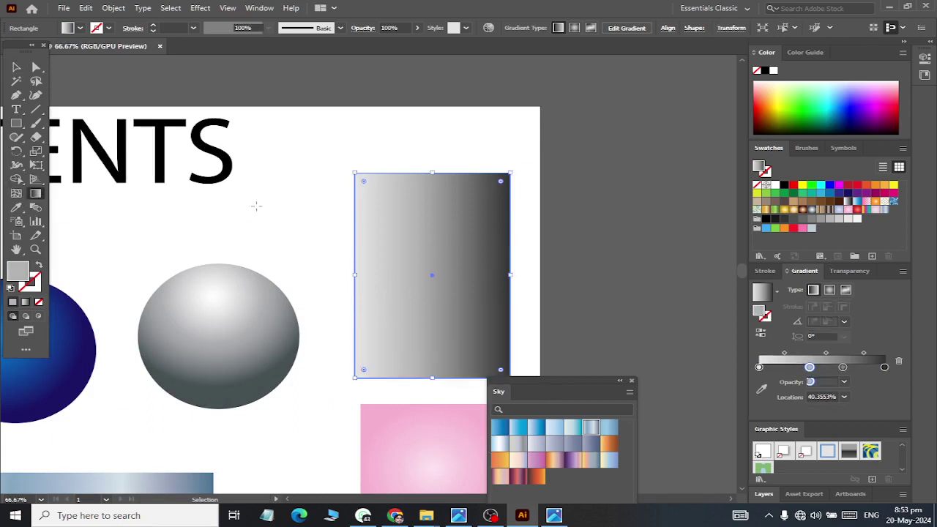
Redraw the grey gradient diagonally from the rectangle's top-right corner to its bottom-left corner
mouse_move(348, 274)
left_mouse_down()
mouse_move(355, 175)
mouse_move(498, 369)
mouse_move(454, 307)
left_mouse_up()
mouse_move(510, 171)
left_mouse_down()
mouse_move(358, 366)
mouse_move(393, 266)
left_mouse_up()
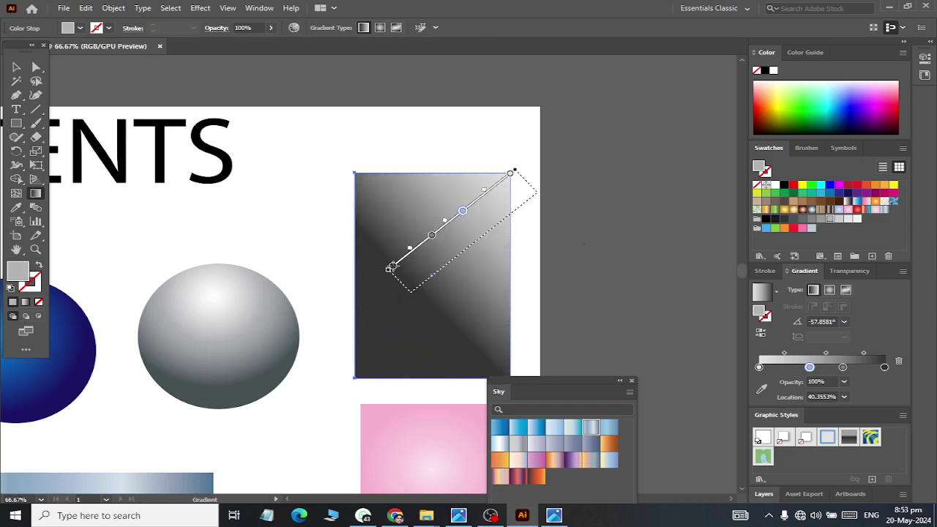
left_click_drag(394, 267, 349, 383)
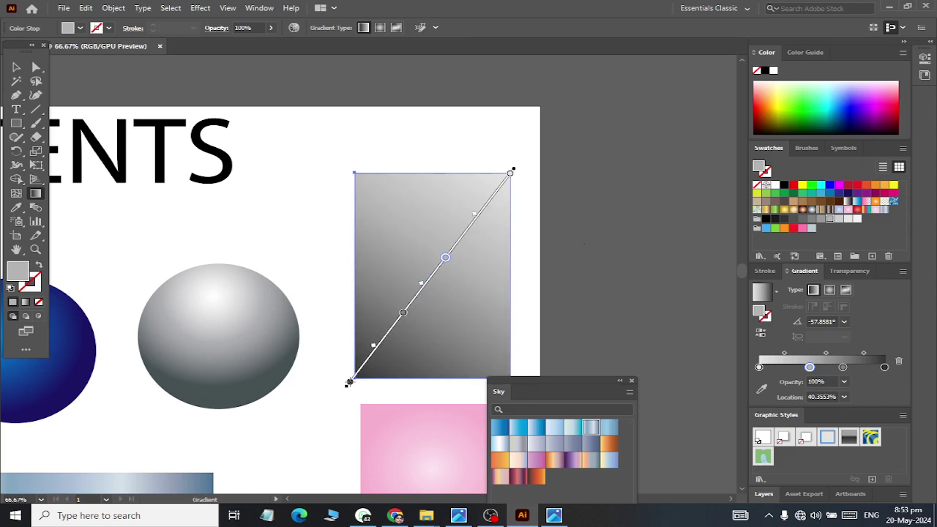
Reposition the colour stops along the diagonal, placing the light stop at 0%, then reselect the rectangle
left_click_drag(447, 259, 473, 221)
left_click_drag(404, 314, 451, 252)
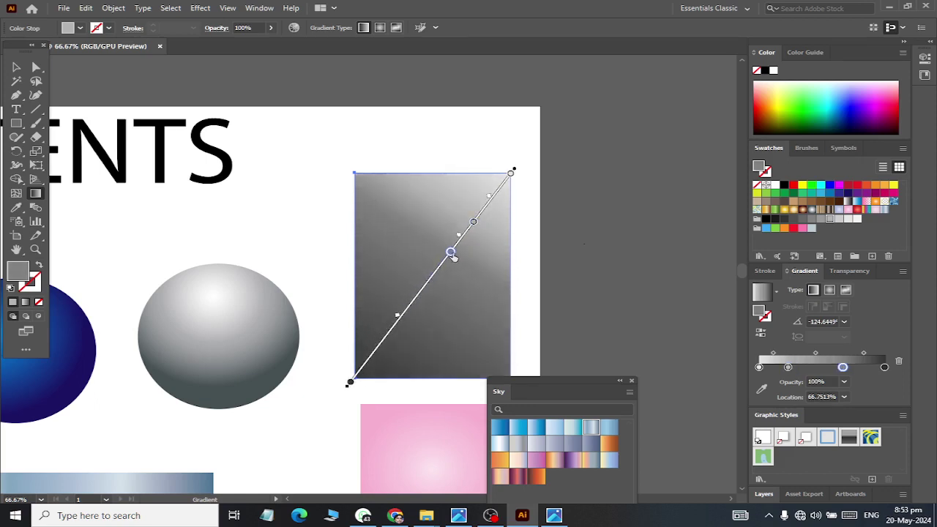
mouse_move(475, 221)
left_mouse_down()
mouse_move(462, 241)
mouse_move(467, 229)
left_mouse_up()
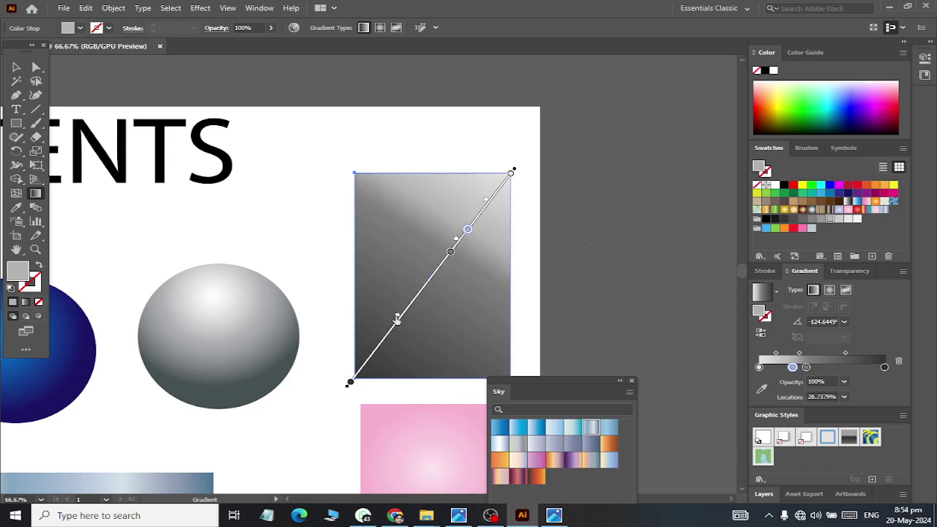
mouse_move(350, 383)
left_mouse_down()
mouse_move(381, 339)
mouse_move(372, 354)
left_mouse_up()
mouse_move(451, 254)
left_mouse_down()
mouse_move(442, 263)
mouse_move(469, 235)
left_mouse_up()
left_click(460, 240)
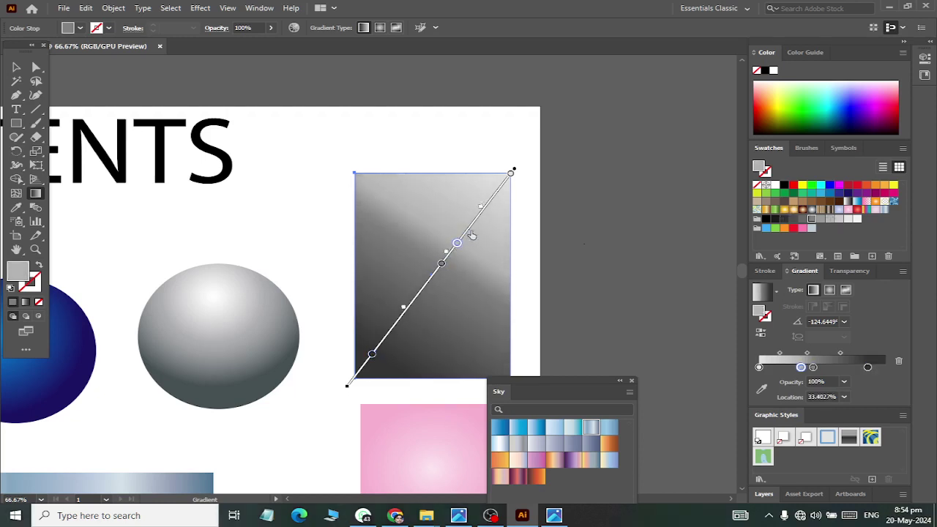
left_click_drag(511, 176, 501, 188)
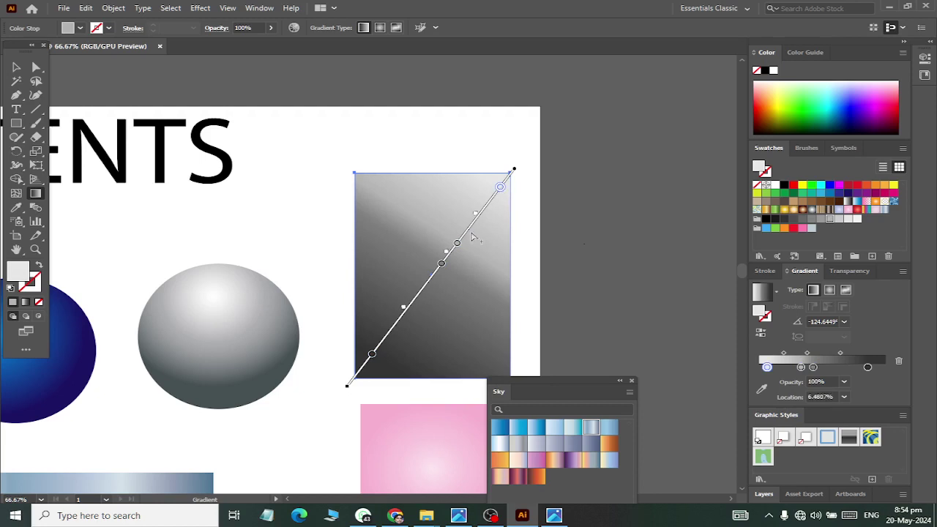
left_click(16, 67)
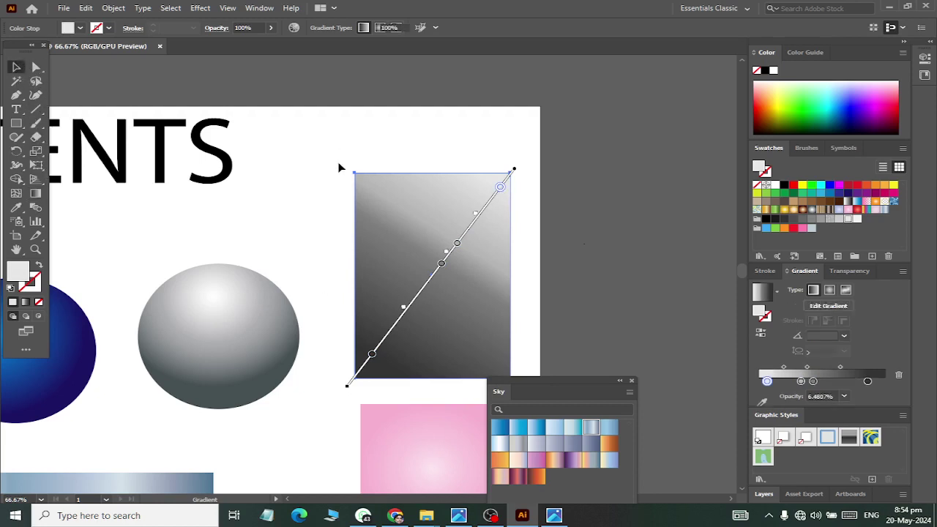
left_click(339, 168)
left_click(461, 296)
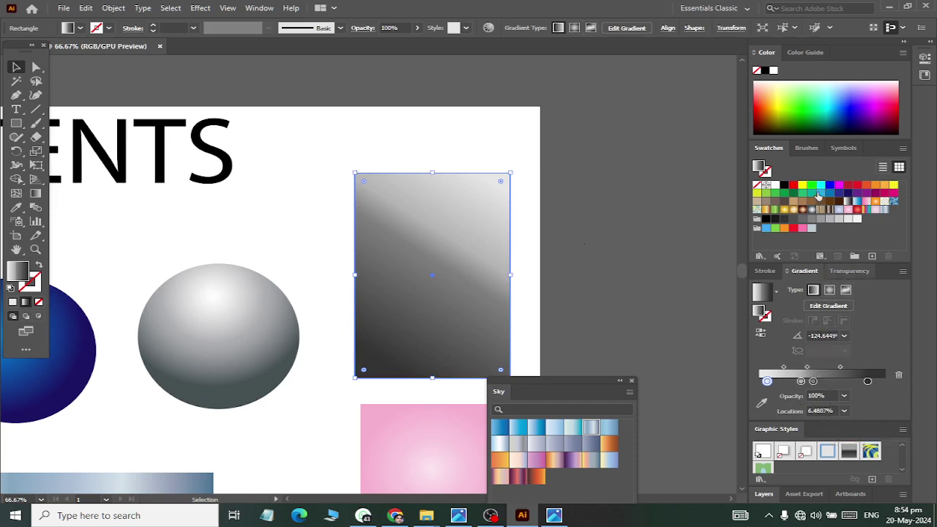
Add light-blue and dark-blue stops to the gradient and remove the purple and white stops
left_click_drag(819, 195, 780, 382)
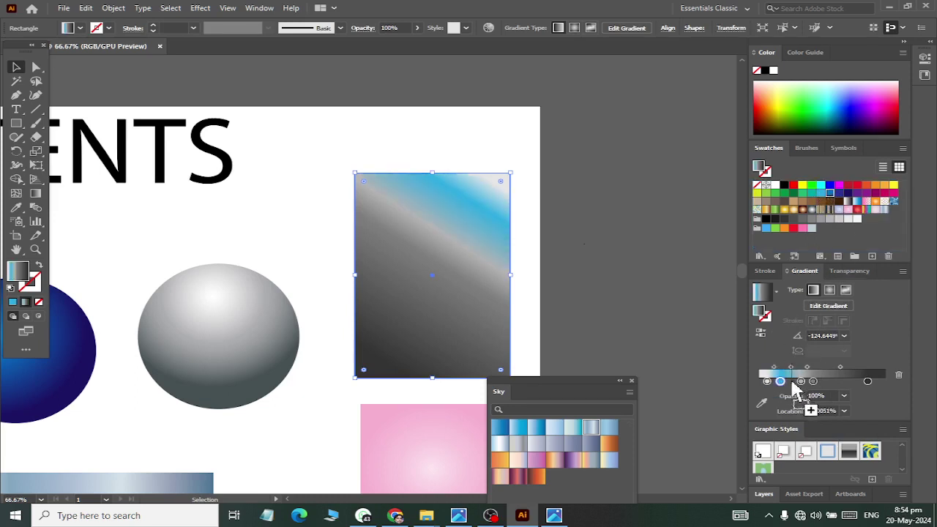
mouse_move(814, 382)
left_mouse_down()
mouse_move(792, 382)
mouse_move(820, 417)
left_mouse_up()
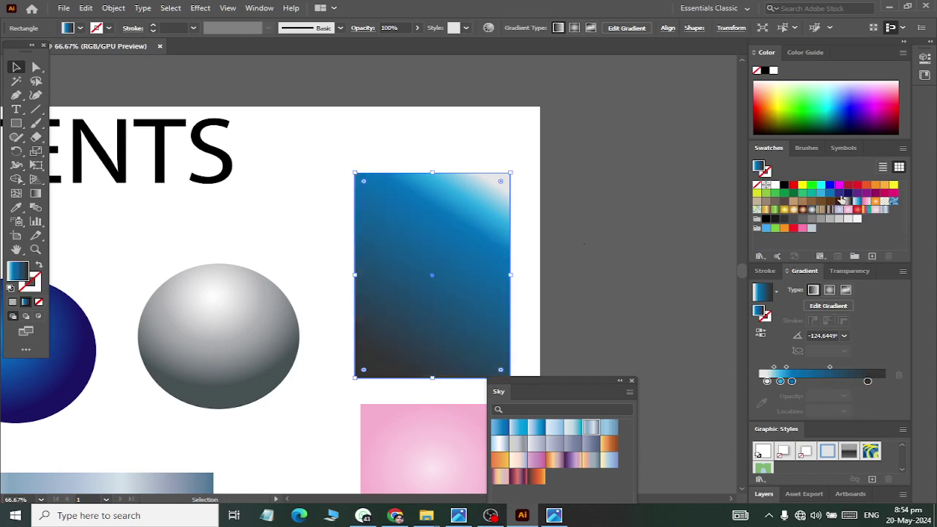
left_click_drag(842, 200, 848, 393)
left_click(885, 382)
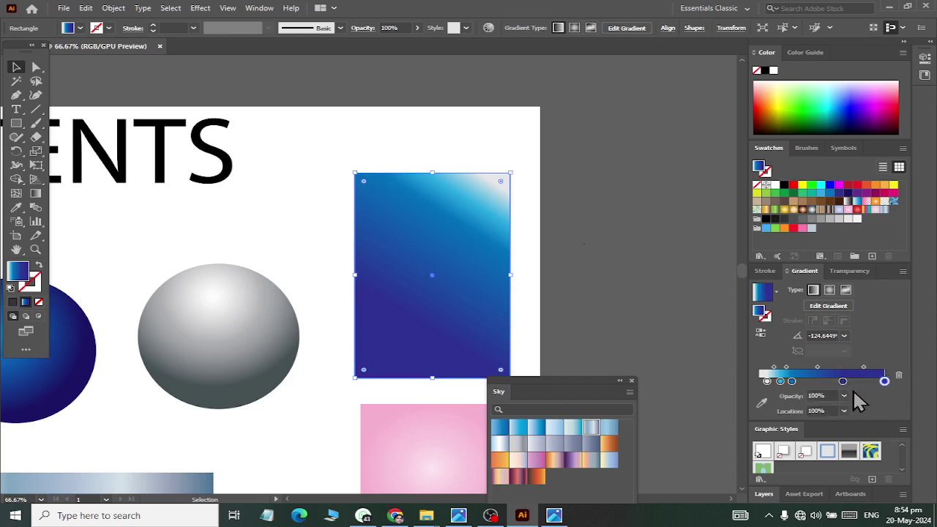
left_click_drag(843, 381, 832, 419)
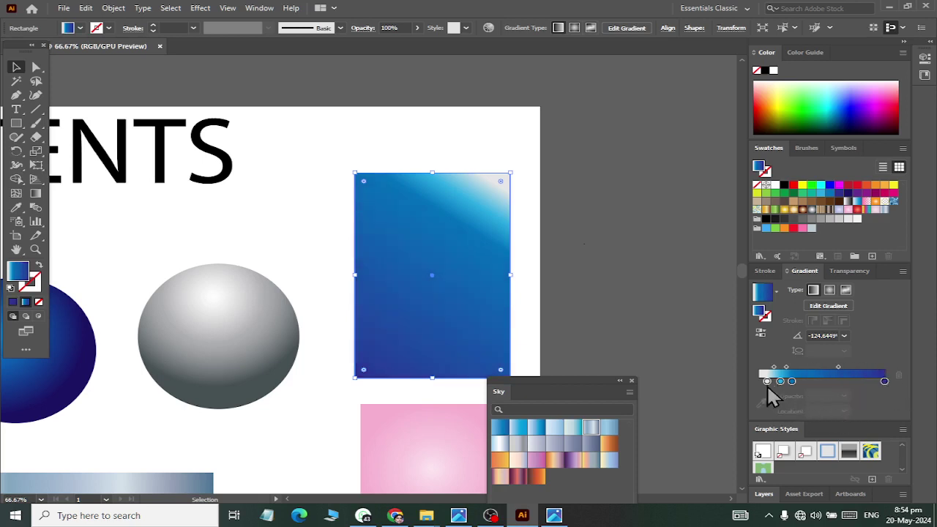
mouse_move(766, 382)
left_mouse_down()
mouse_move(776, 410)
mouse_move(759, 381)
mouse_move(817, 382)
left_mouse_up()
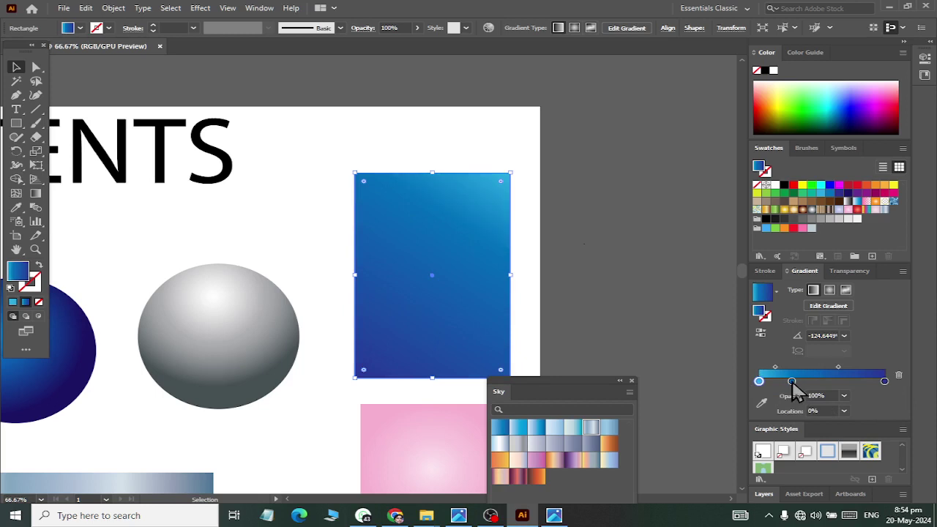
Darken the end stop to deep navy and nudge the middle and light stops
double_click(884, 381)
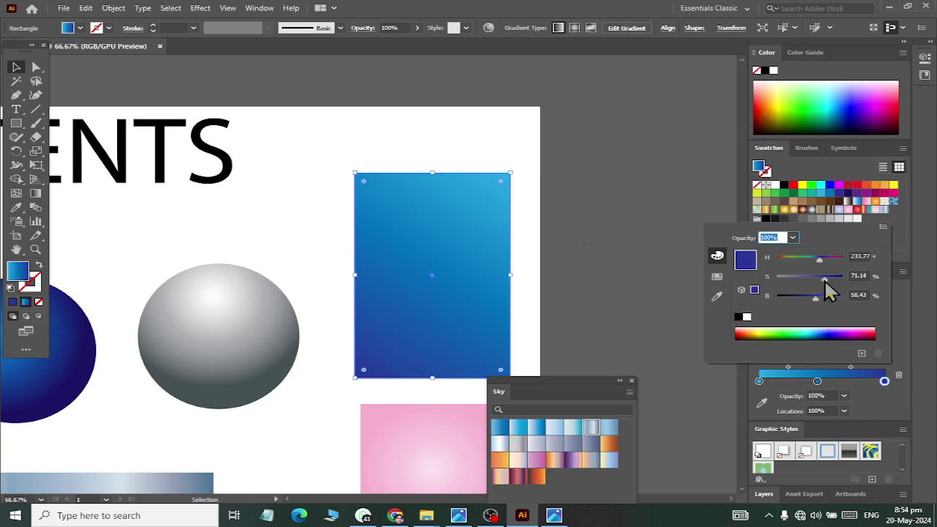
mouse_move(825, 280)
left_mouse_down()
mouse_move(842, 278)
mouse_move(804, 297)
left_mouse_up()
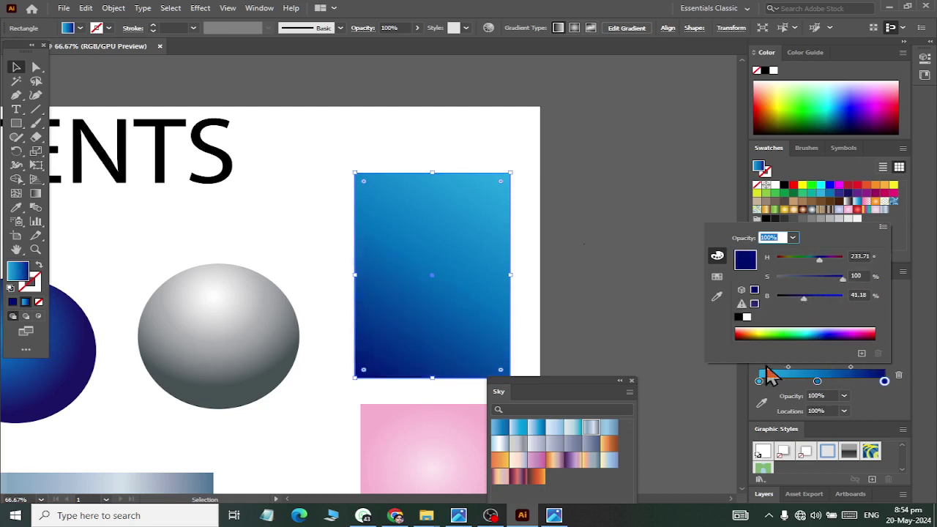
left_click(884, 227)
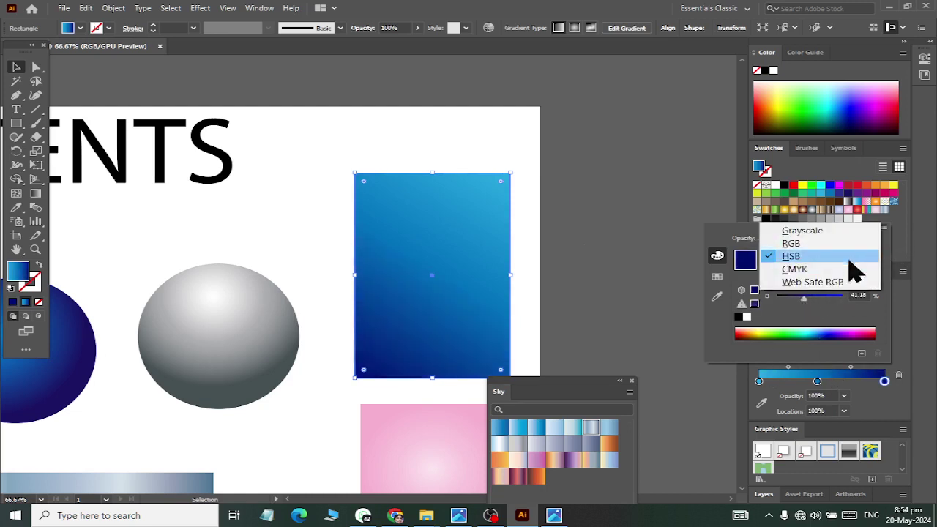
left_click(765, 388)
left_click_drag(819, 384, 828, 383)
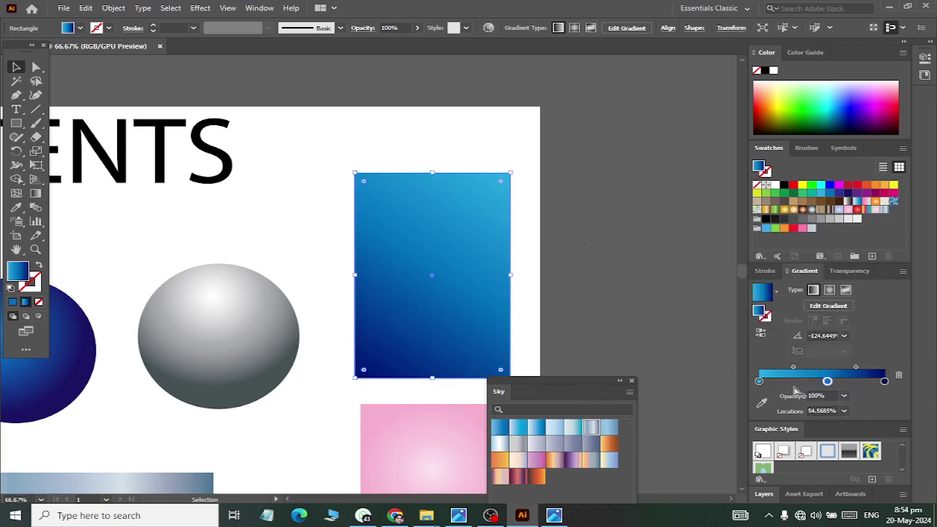
mouse_move(760, 383)
left_mouse_down()
mouse_move(801, 383)
mouse_move(756, 382)
left_mouse_up()
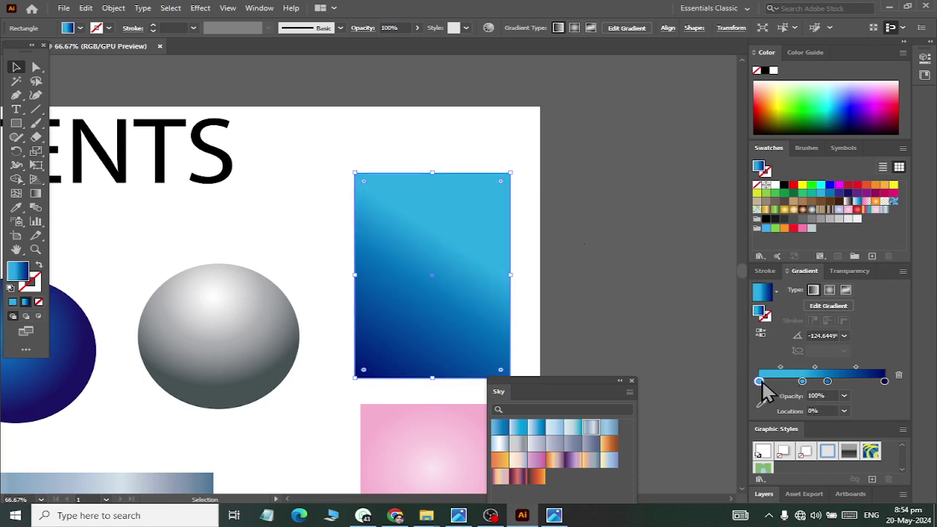
Raise the first stop's Brightness to 100, add a lighter stop, and move a middle stop to 60.66%
double_click(759, 381)
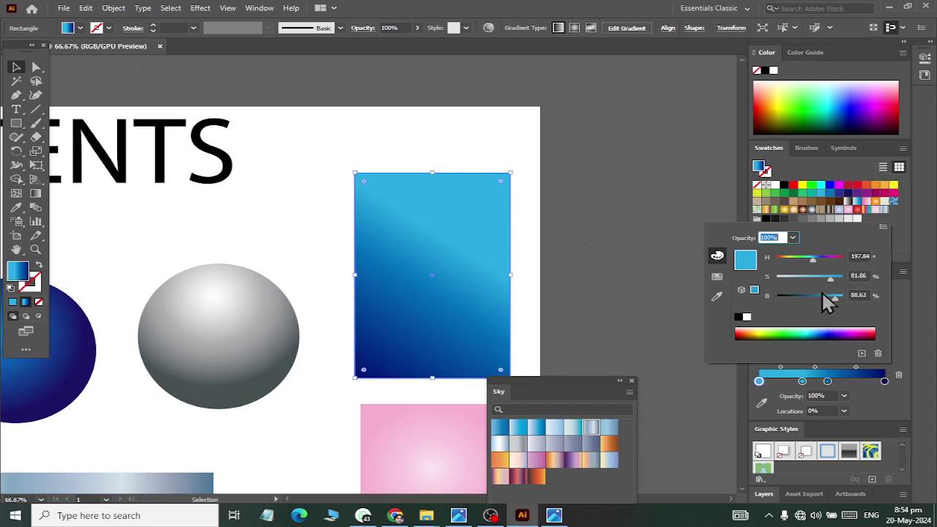
mouse_move(838, 306)
left_mouse_down()
mouse_move(852, 302)
mouse_move(783, 281)
left_mouse_up()
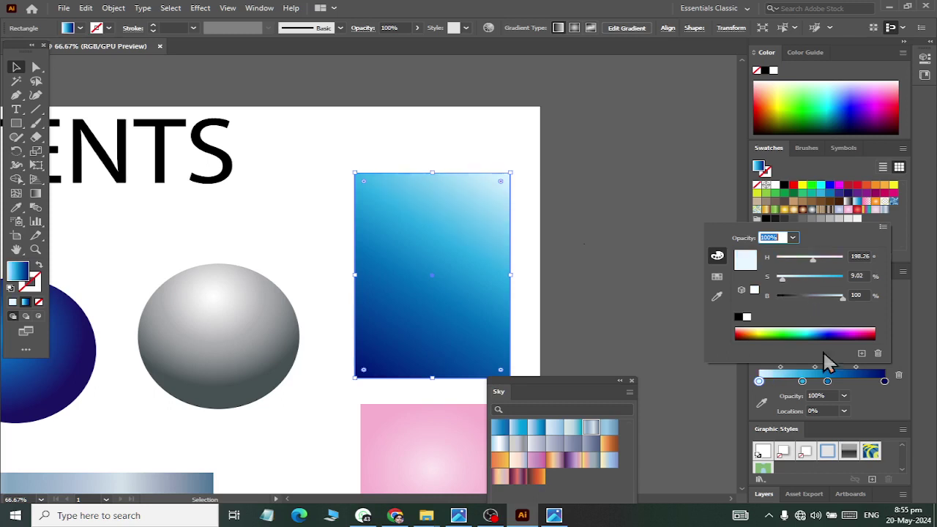
left_click(804, 384)
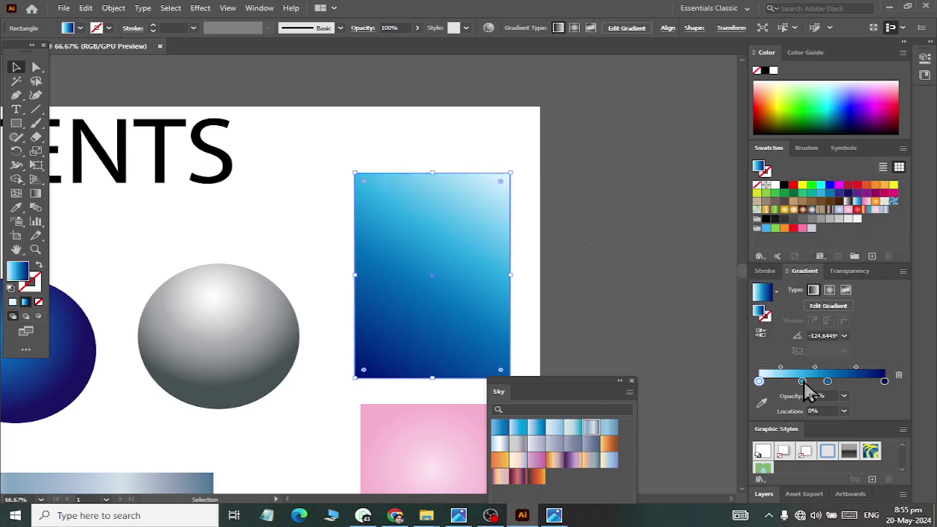
left_click_drag(804, 382, 782, 383)
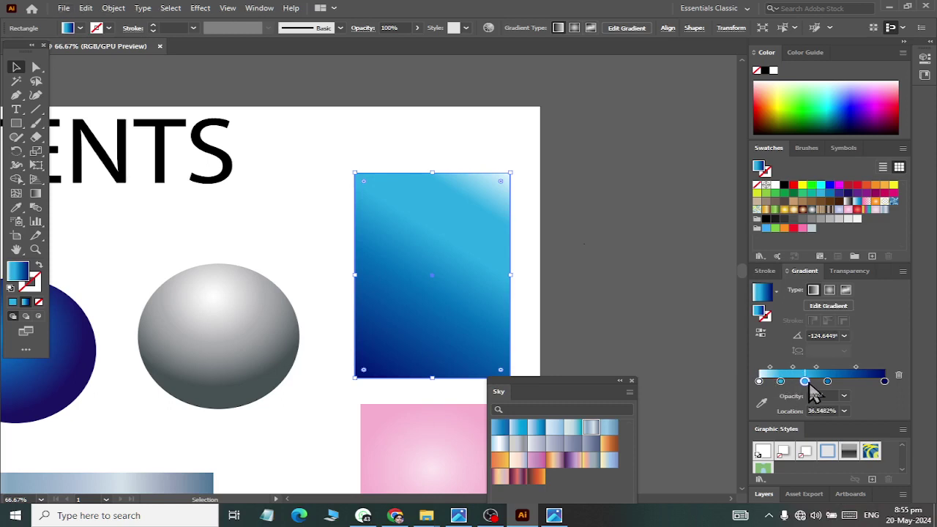
left_click_drag(828, 382, 835, 381)
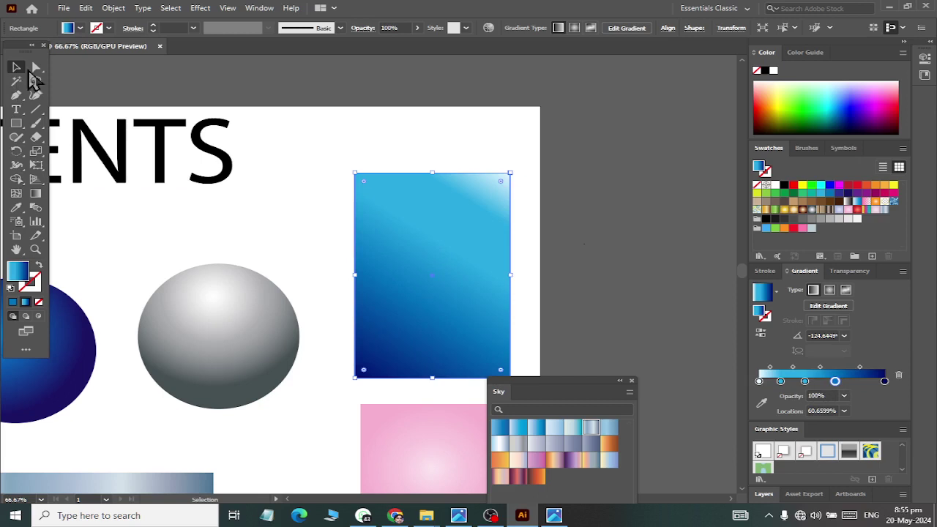
Select the GRADITENTS title and zoom in until it fills the window
left_click(226, 184)
scroll(315, 215, "down", 1)
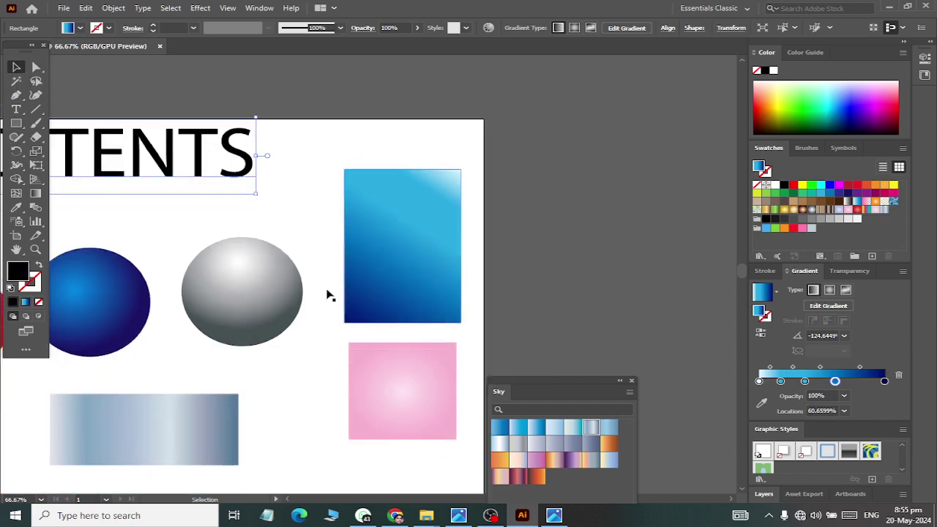
scroll(328, 248, "left", 2)
scroll(328, 253, "down", 2)
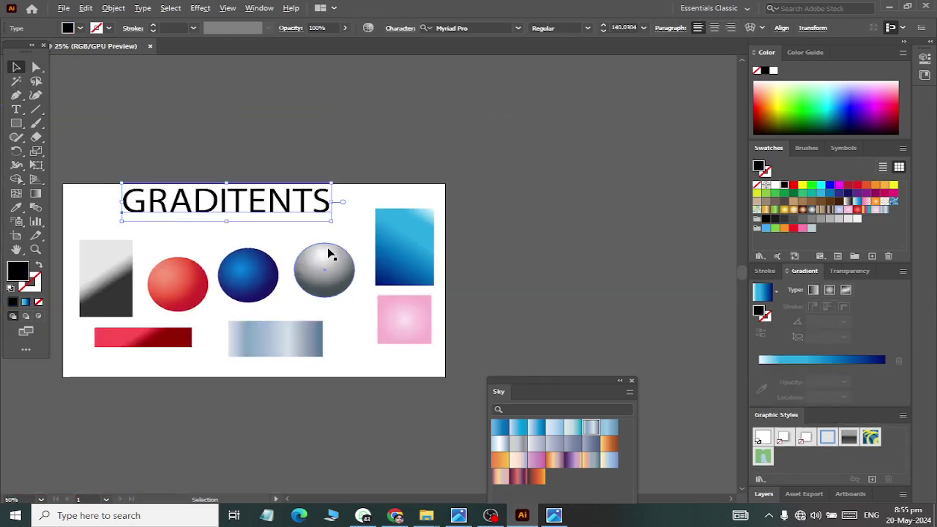
scroll(328, 253, "left", 1)
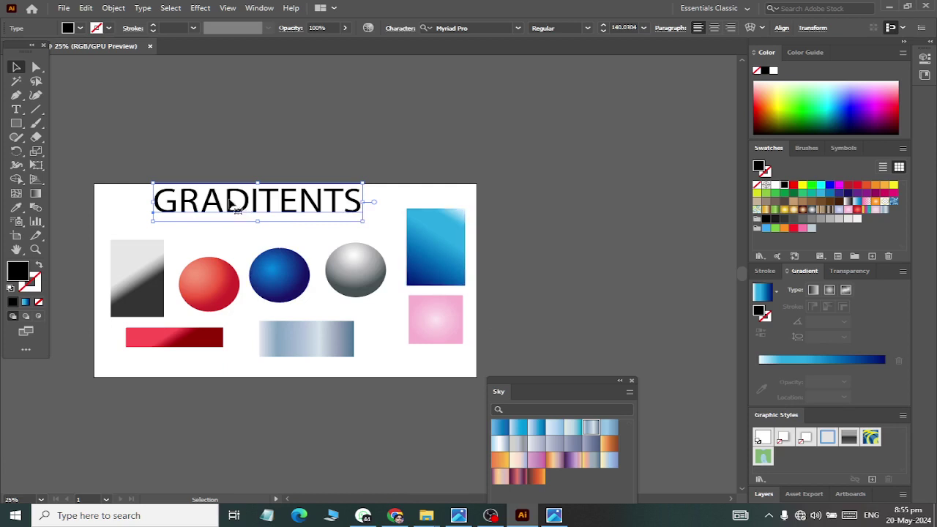
scroll(183, 176, "up", 2)
scroll(183, 175, "up", 1)
scroll(183, 176, "down", 1)
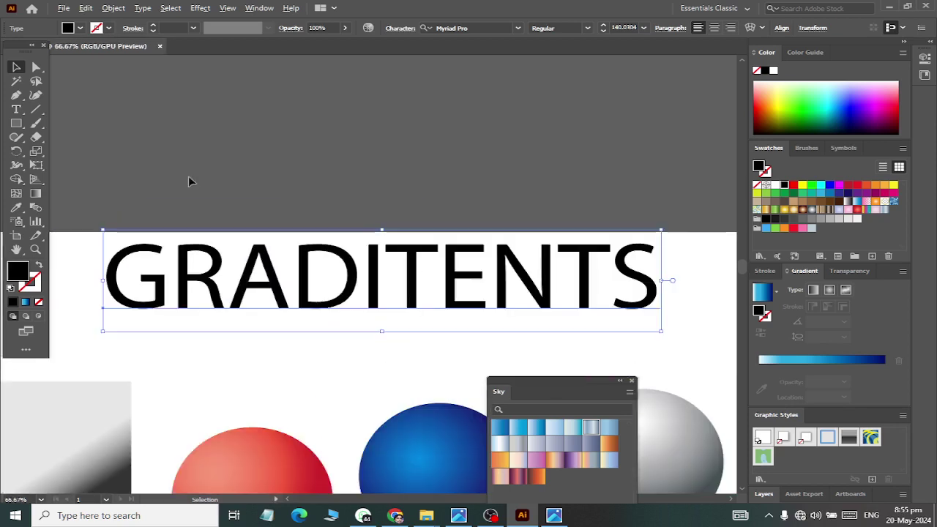
Apply a red gradient swatch to the GRADITENTS title text and reselect it
left_click(858, 211)
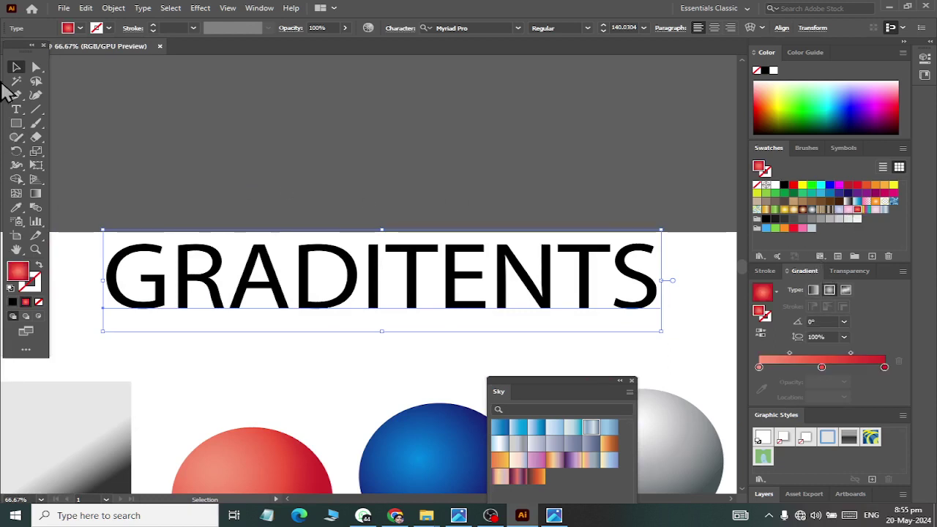
left_click(16, 67)
left_click(192, 249)
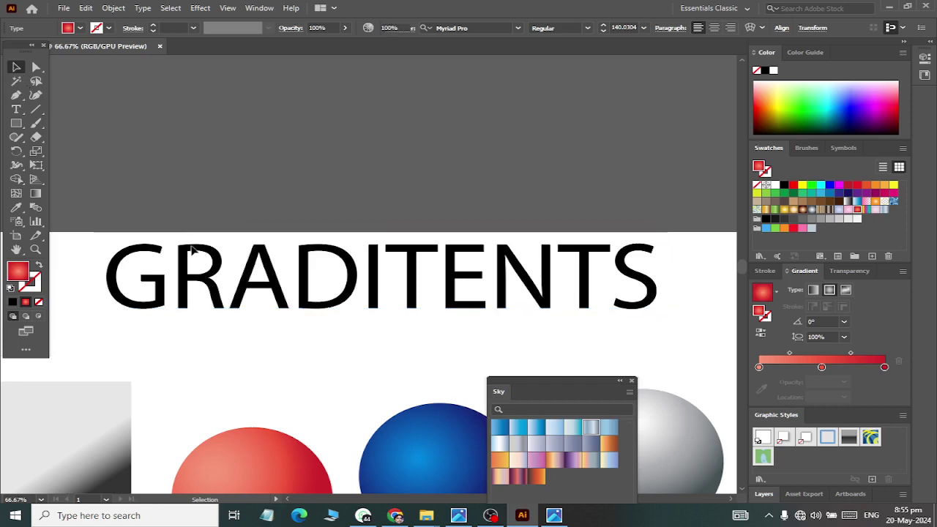
left_click(209, 294)
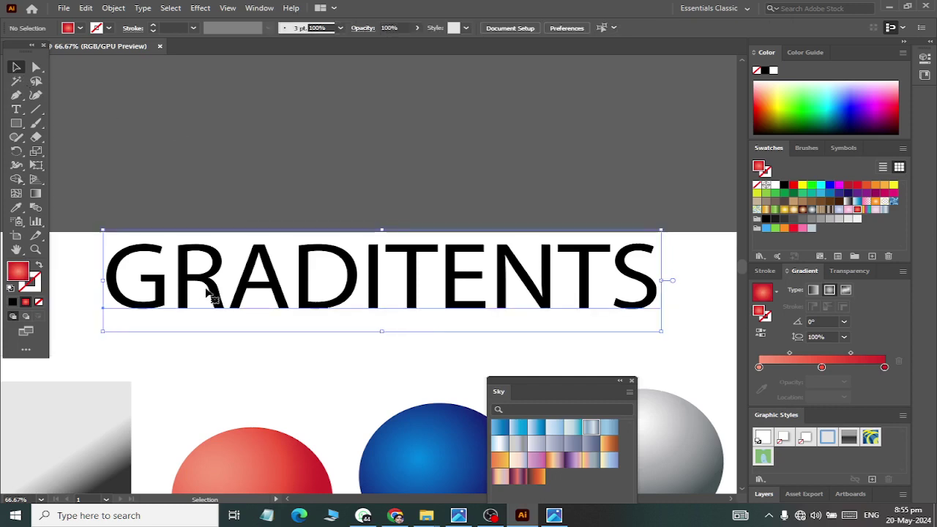
Expand the title into outlined shapes via Object > Expand with Object and Fill checked
left_click(113, 8)
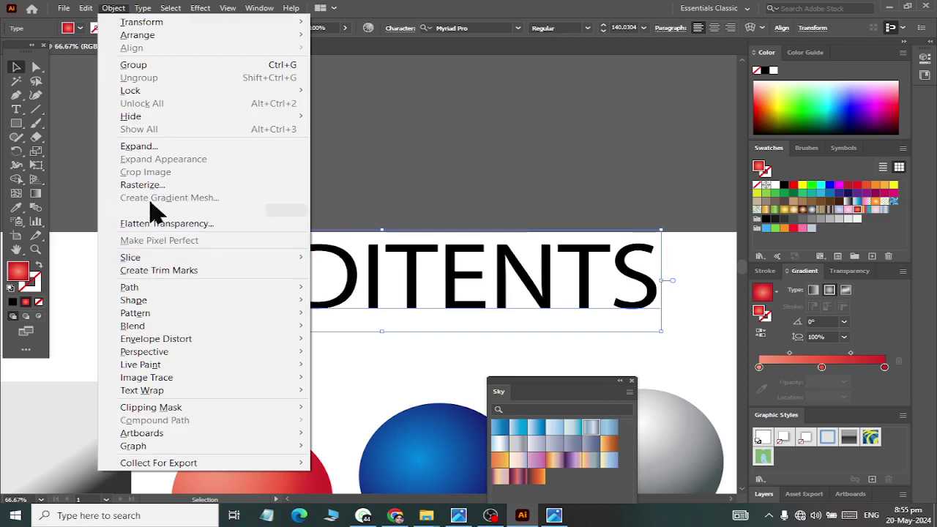
left_click(150, 146)
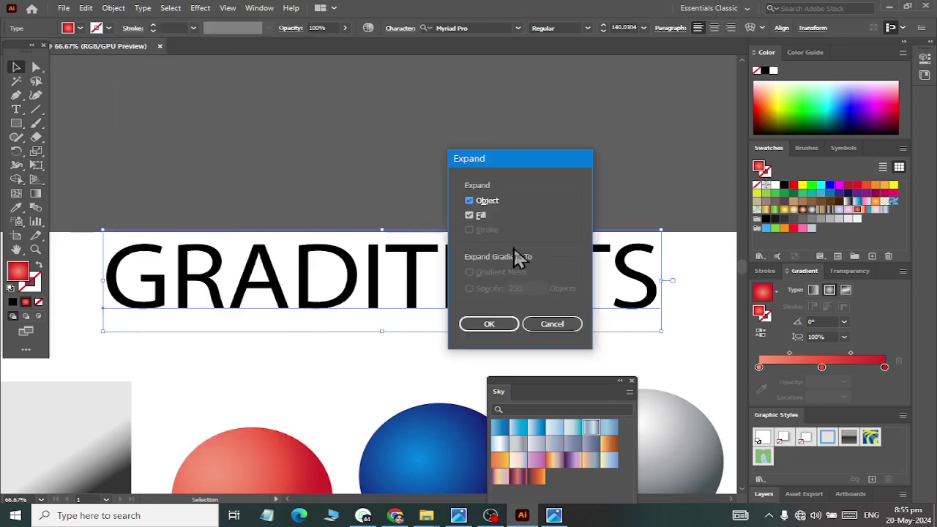
left_click(494, 324)
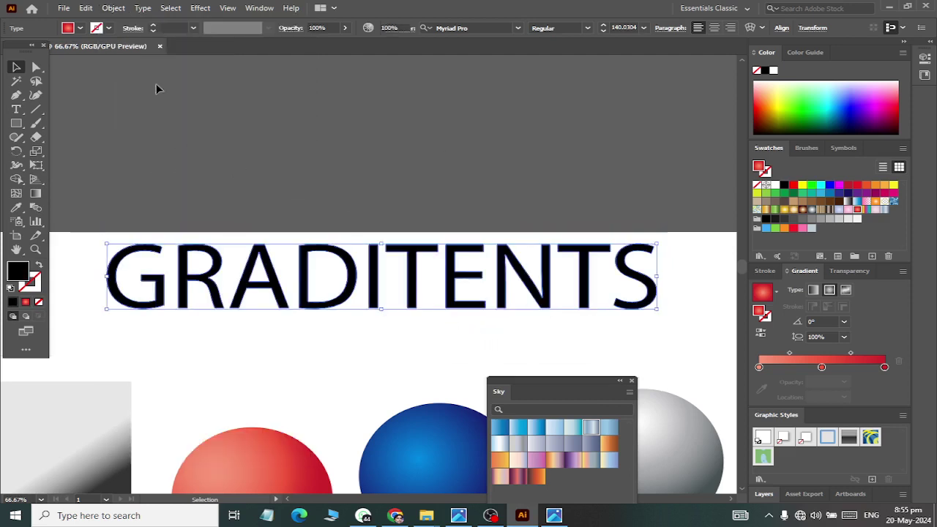
left_click(113, 8)
left_click(147, 153)
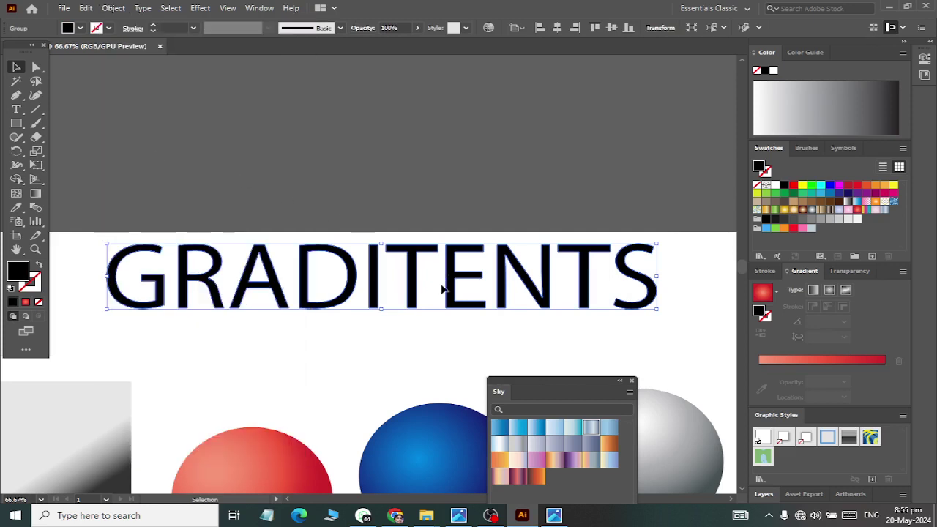
Fill the outlined title group with a green gradient and redraw it diagonally across the letters
left_click(345, 147)
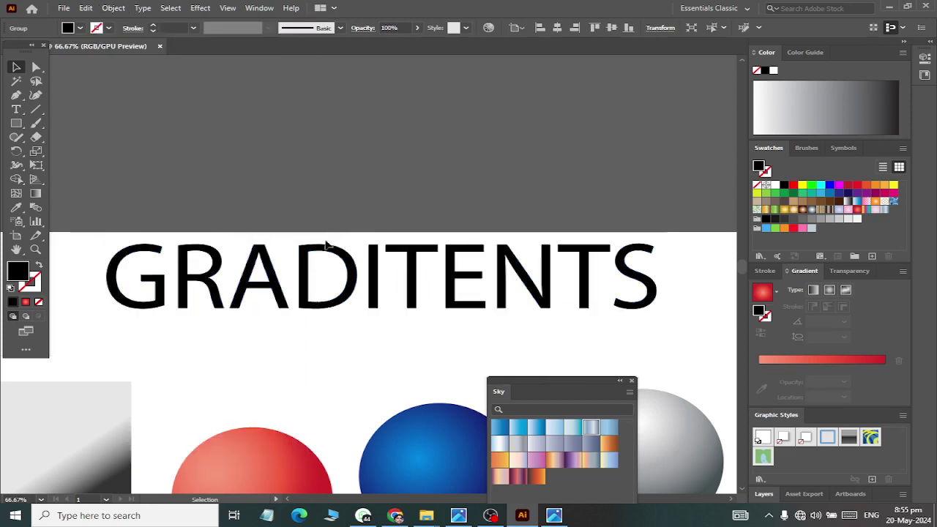
left_click(304, 263)
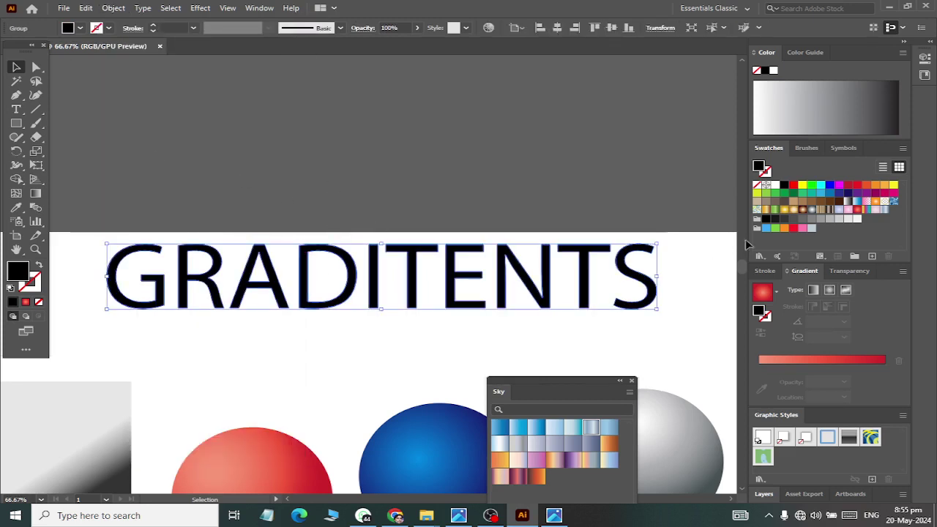
left_click(776, 211)
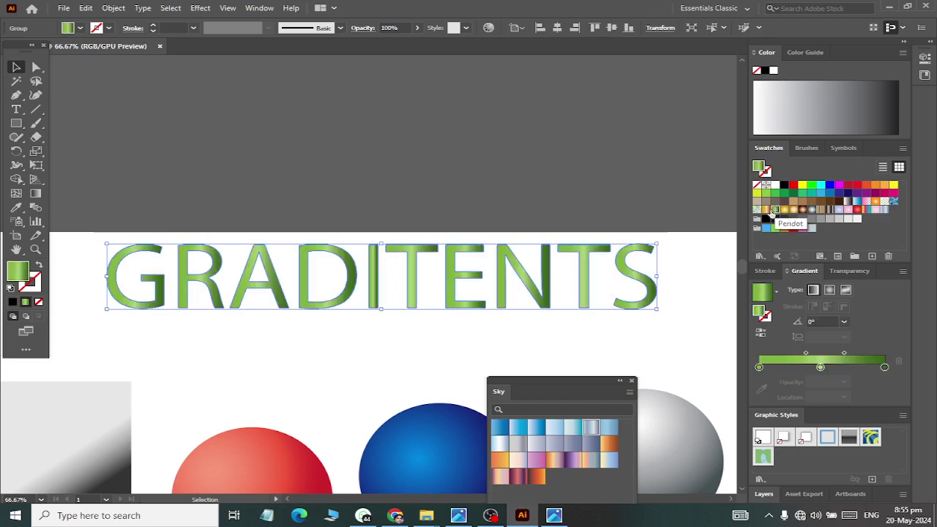
left_click(37, 195)
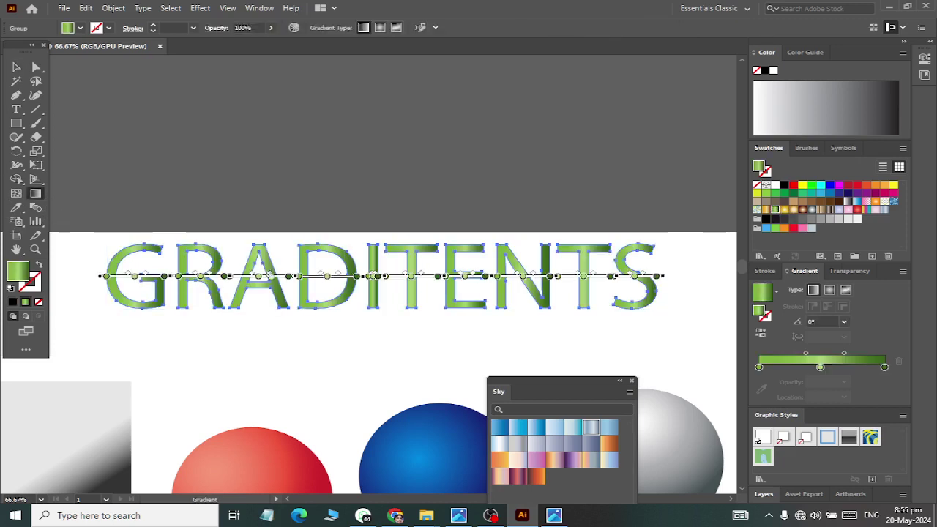
left_click_drag(303, 240, 302, 313)
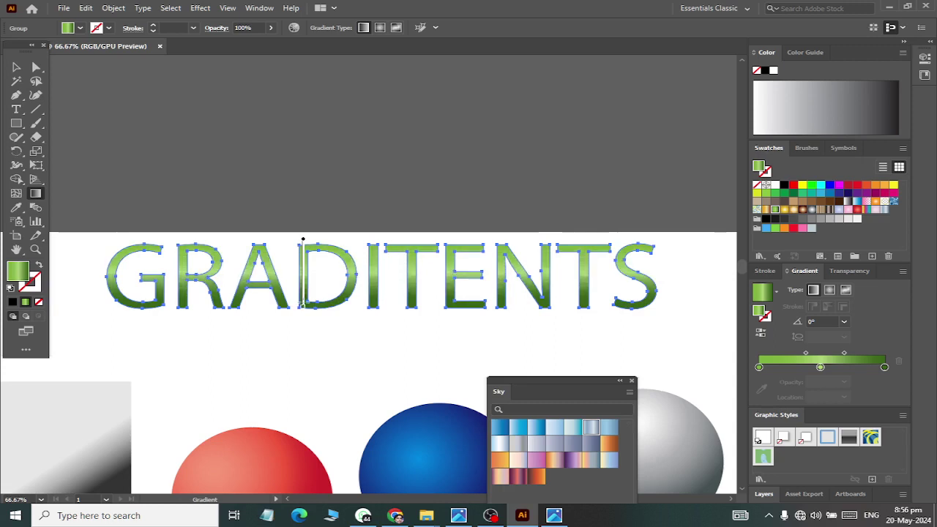
mouse_move(145, 165)
left_mouse_down()
mouse_move(684, 323)
mouse_move(314, 282)
mouse_move(592, 329)
mouse_move(550, 325)
left_mouse_up()
Replace the green with a silver-grey gradient swatch and deselect the title
left_click(811, 211)
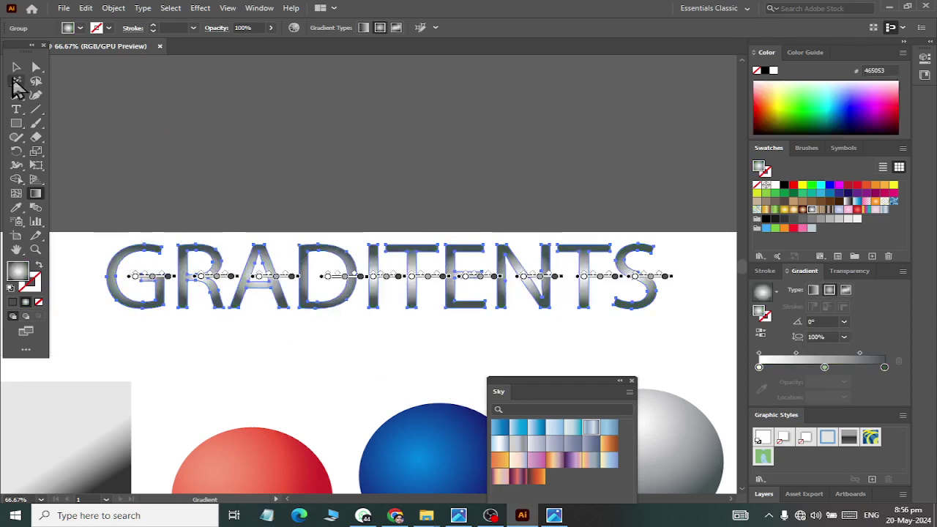
left_click(16, 66)
left_click(335, 273)
Copy the red sphere's pink-to-crimson gradient onto the GRADITENTS title with the Eyedropper (I)
scroll(334, 273, "down", 2)
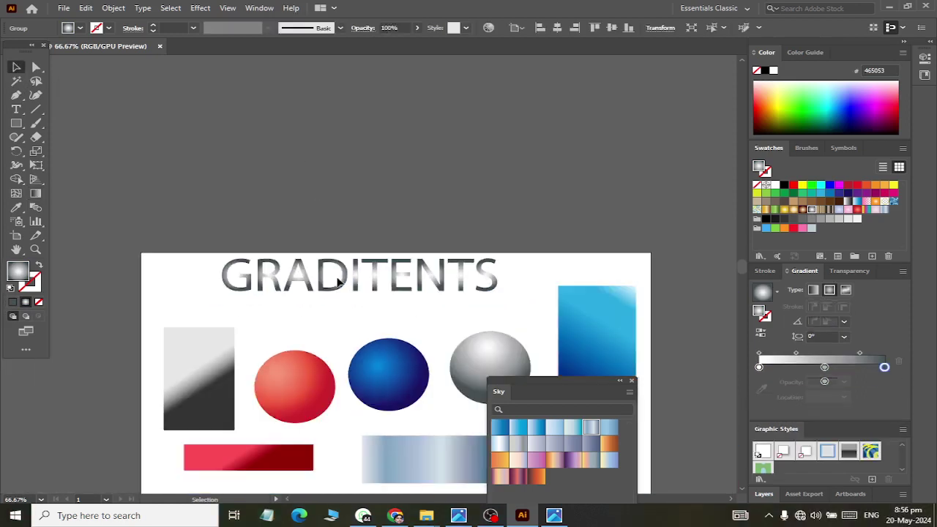
scroll(378, 323, "down", 1)
scroll(378, 318, "down", 1)
scroll(403, 315, "down", 1)
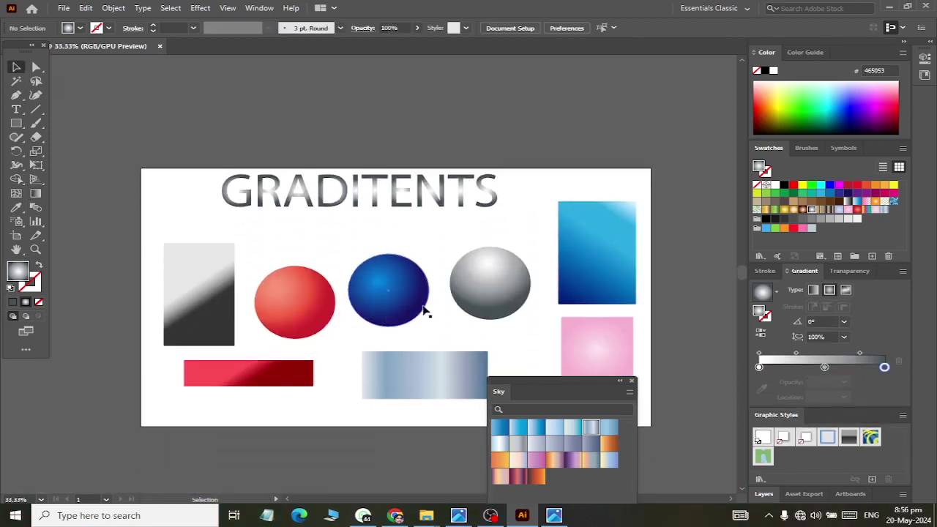
left_click(293, 275)
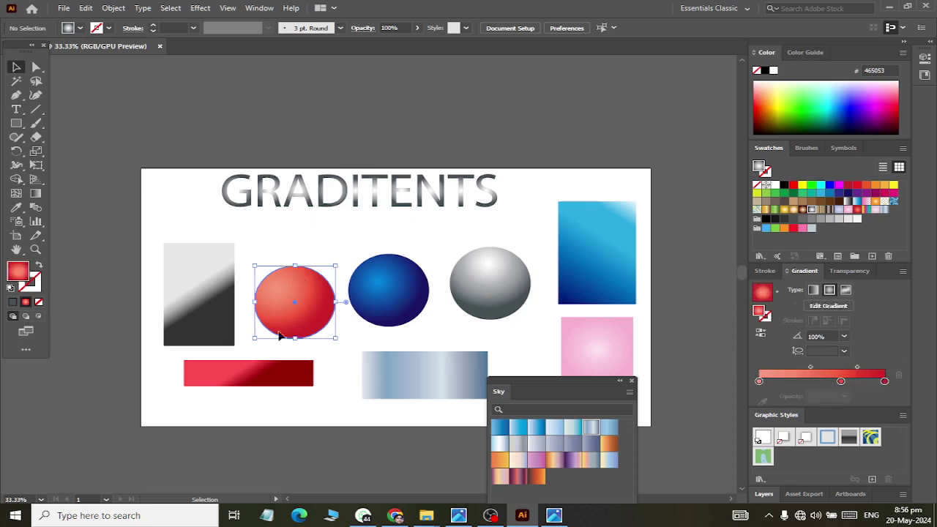
key("i")
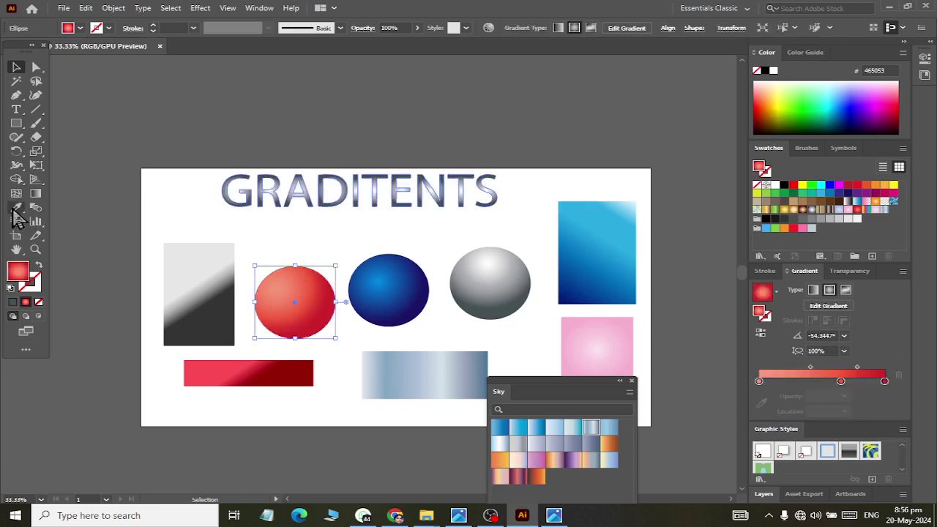
left_click(242, 192, "ctrl")
left_click(304, 301)
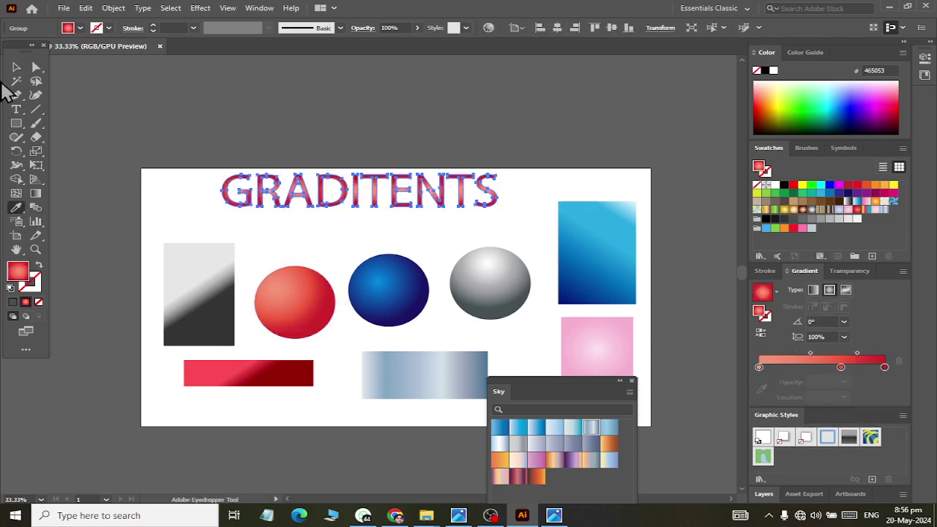
left_click(16, 66)
left_click(309, 238)
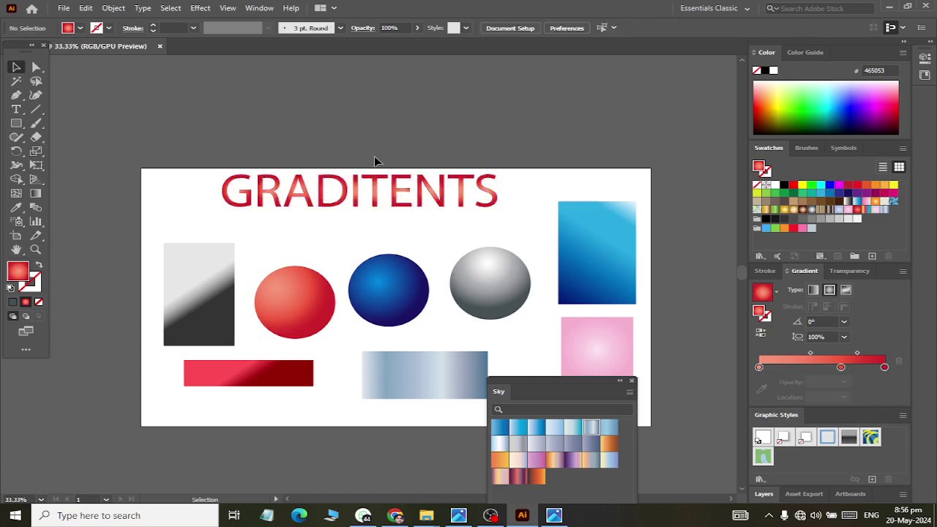
scroll(374, 156, "up", 1)
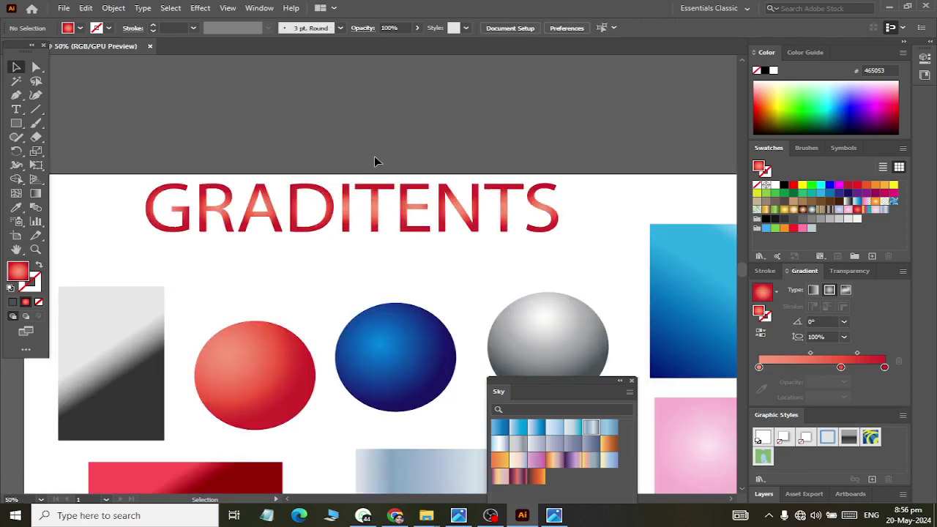
Fill the title with a striped gold, then a darker metallic brown-and-silver gradient swatch
left_click(377, 189)
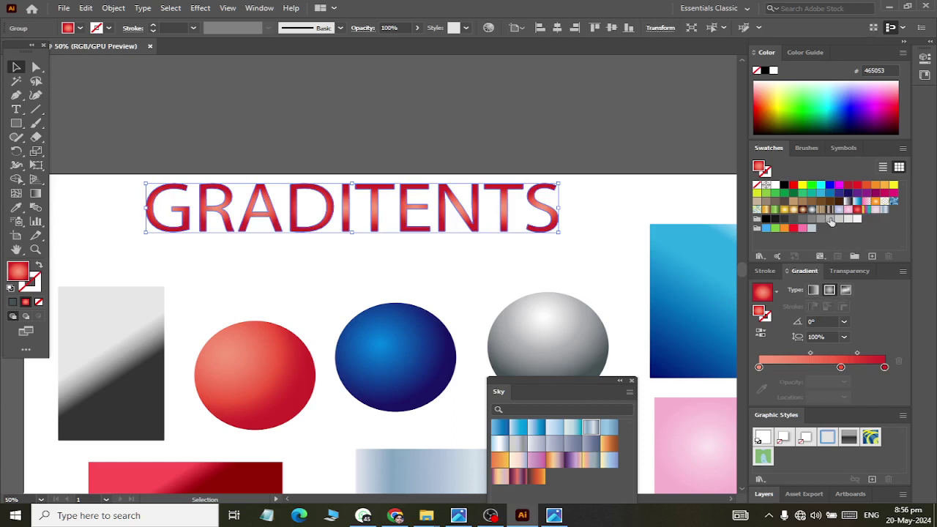
left_click(820, 211)
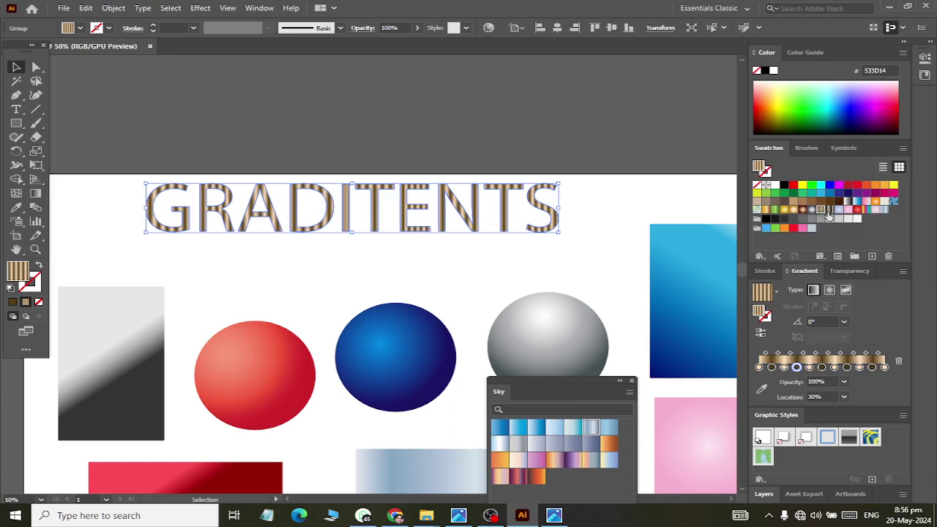
left_click(831, 211)
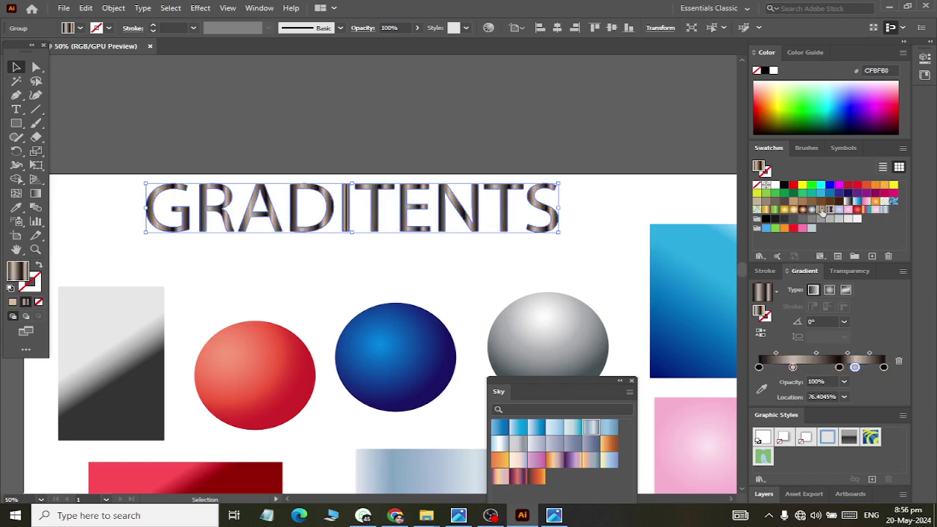
left_click(473, 279)
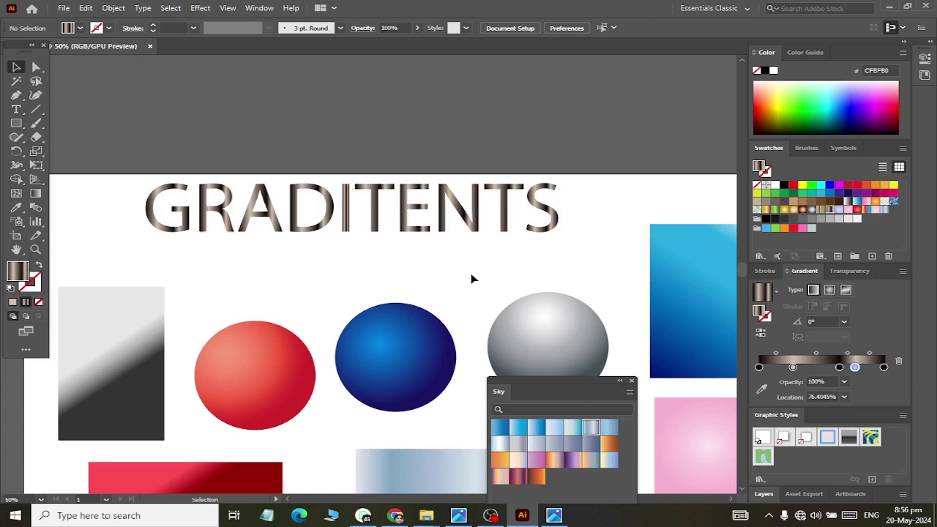
Move the Sky gradient library to the lower right and zoom out over the full artboard
scroll(501, 245, "down", 2)
scroll(500, 245, "down", 2)
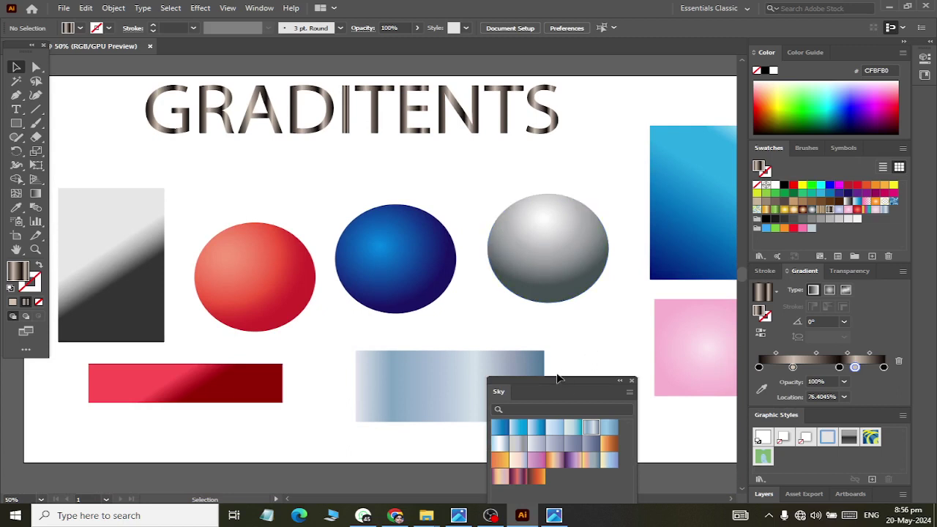
left_click_drag(556, 381, 619, 462)
scroll(556, 402, "down", 2)
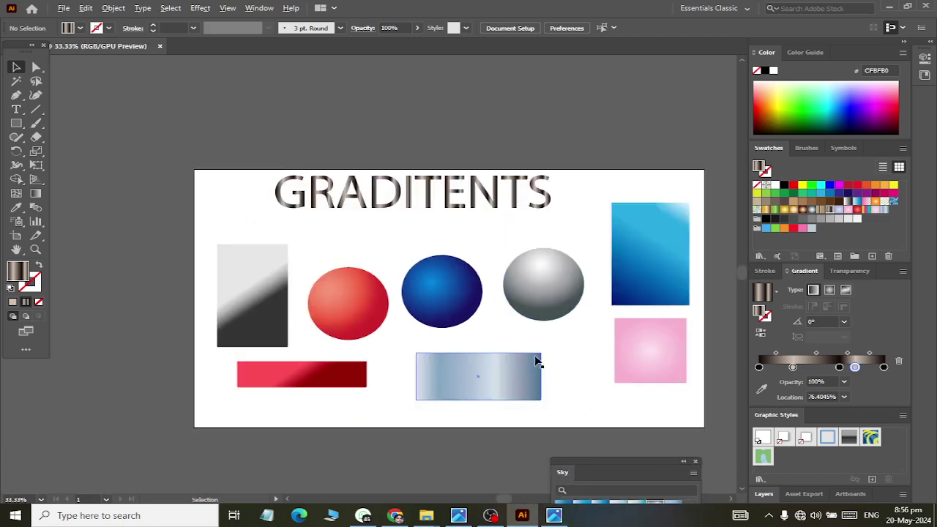
scroll(535, 359, "up", 2)
scroll(535, 359, "down", 1)
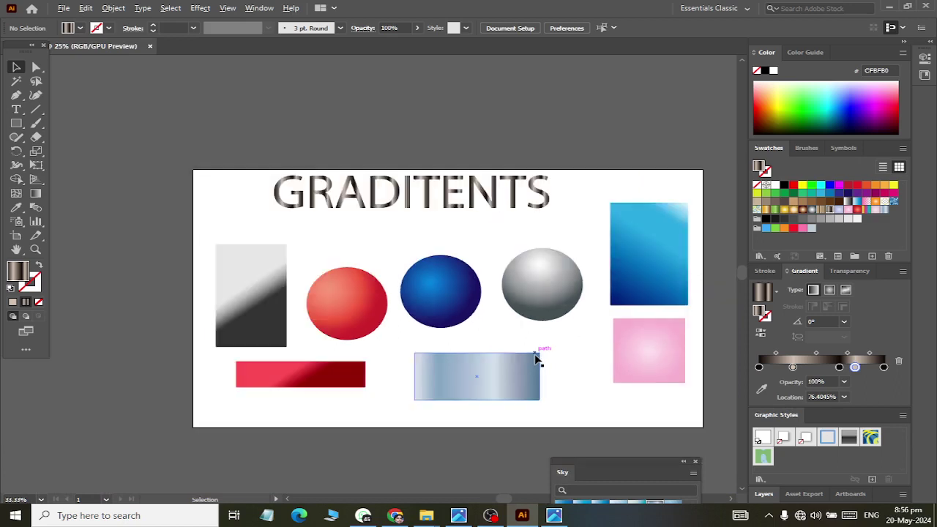